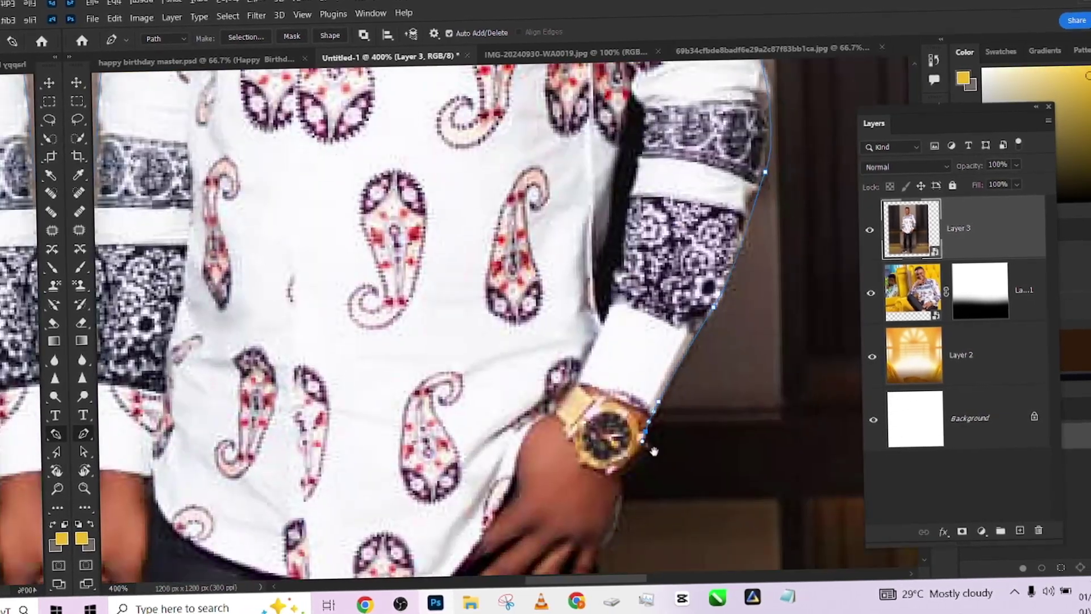
Step: Trace the standing man's outline with the Pen tool along his sleeve, trousers and shoes
left_click(633, 310)
scroll(634, 317, "down", 10)
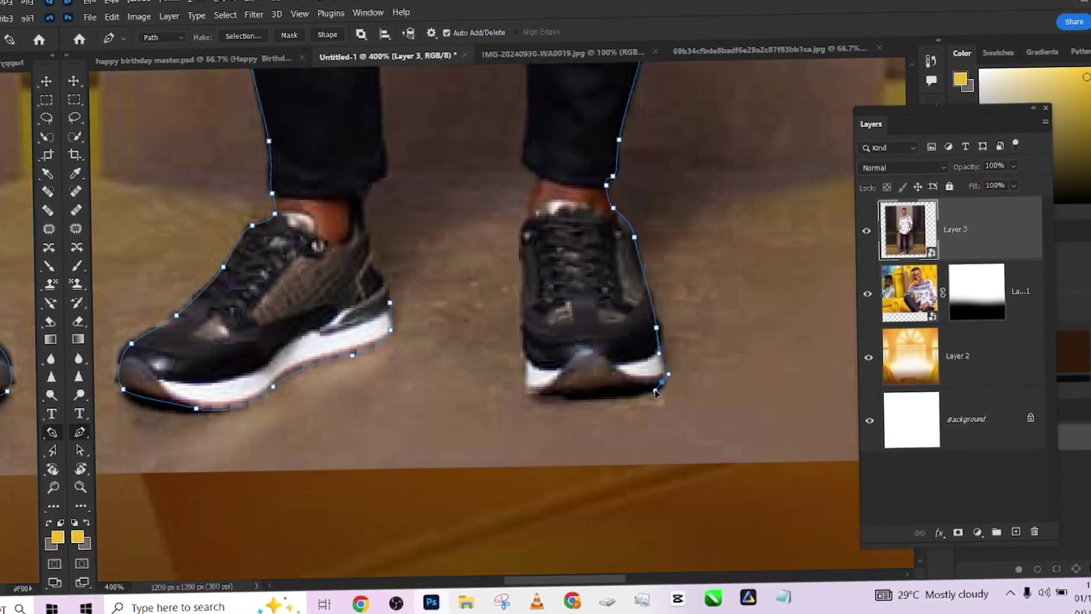
scroll(512, 312, "up", 12)
scroll(511, 312, "down", 5)
left_click(477, 224)
scroll(521, 300, "down", 5)
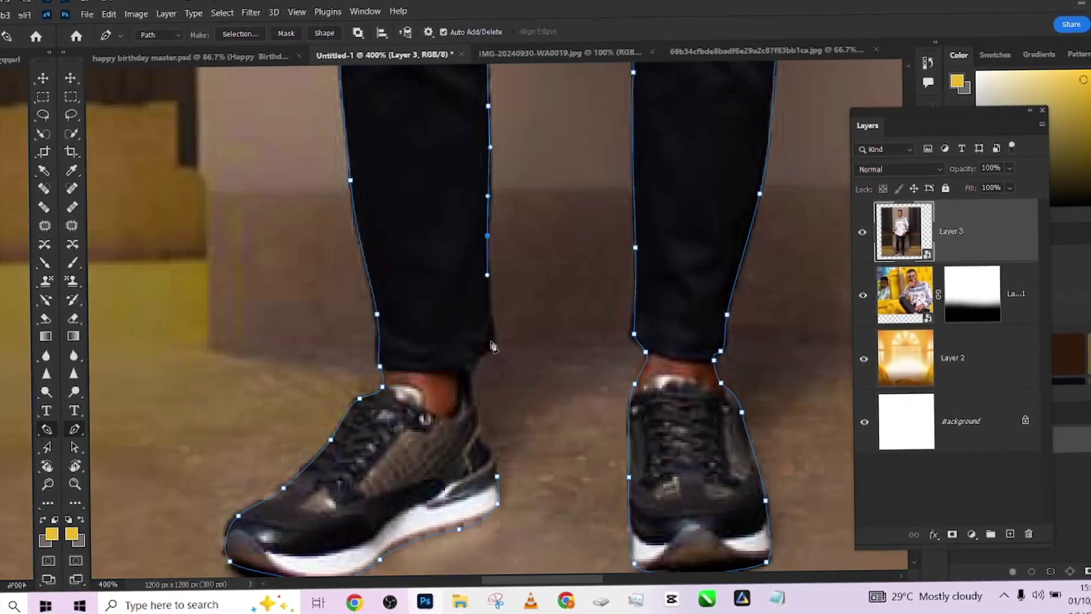
Step: Turn the traced path into a selection and mask Layer 3 so only the standing man shows
key("ctrl+Return")
left_click(954, 533)
key("v")
left_click(967, 295)
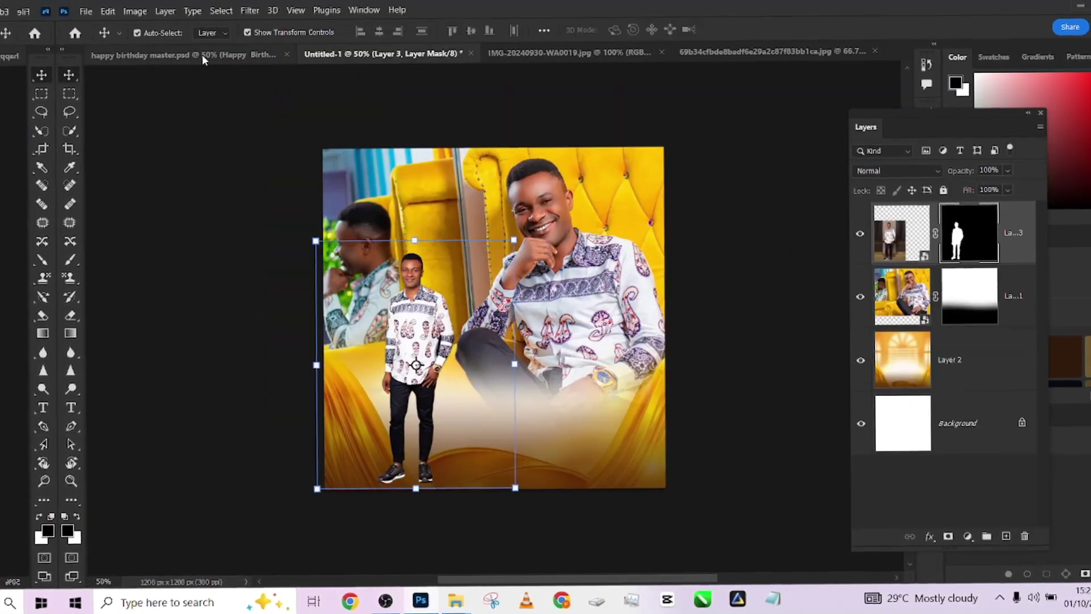
Step: Create a shadow on a new layer beneath the standing man's feet and apply a Gaussian Blur of 7.8 pixels
left_click(1007, 536)
key("ctrl+t")
key("Return")
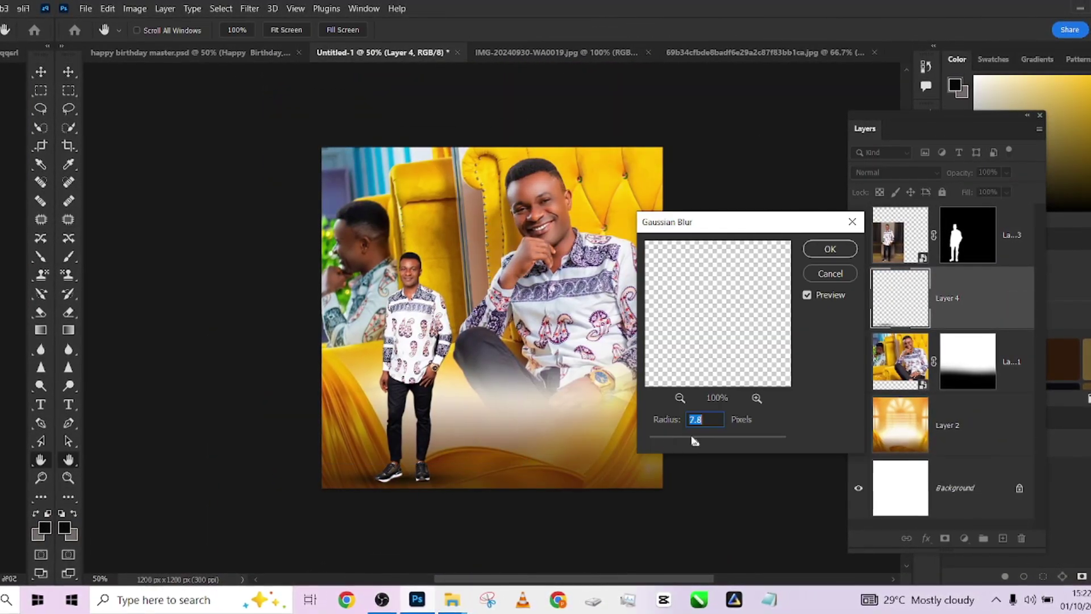
left_click(830, 272)
Step: Grade the seated man's photo on Layer 1 with the Camera Raw filter: temperature -10, exposure +0.20, contrast +18, highlights -76
left_click(966, 361)
key("ctrl+t")
key("ctrl+shift+a")
left_click_drag(878, 301, 876, 306)
left_click_drag(877, 361, 887, 361)
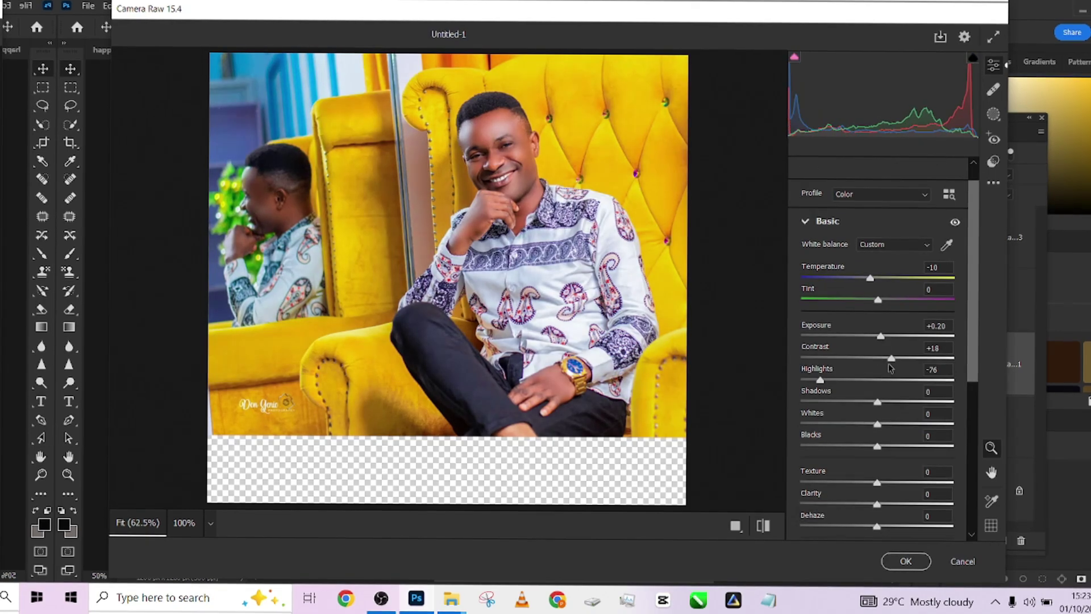
scroll(878, 398, "down", 5)
left_click(816, 245)
left_click(829, 303)
left_click_drag(802, 367, 852, 367)
left_click_drag(802, 339, 927, 339)
left_click(906, 563)
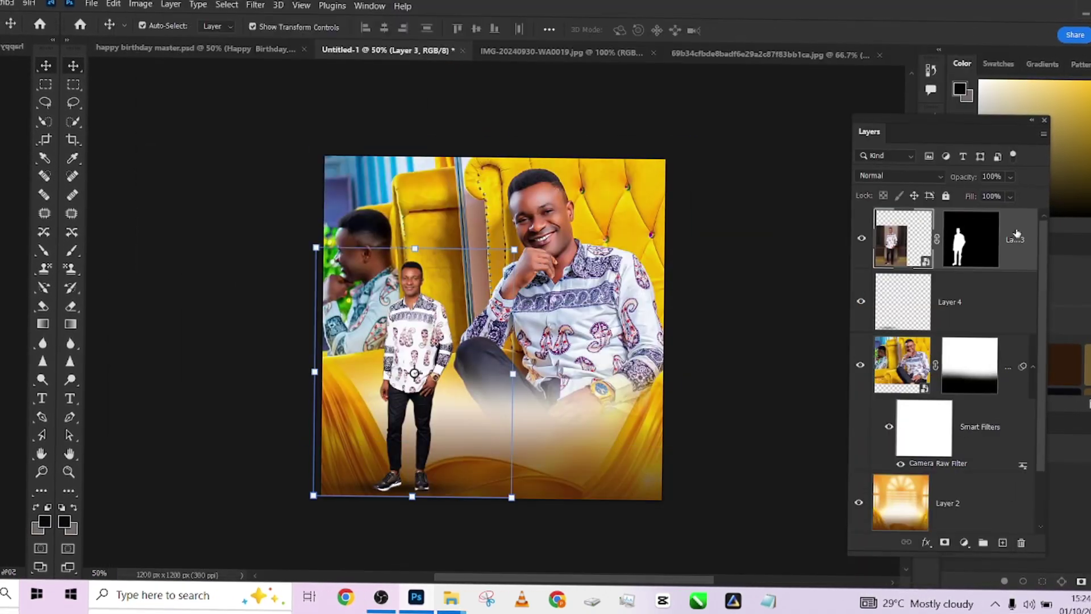
Step: Apply the Camera Raw filter to the standing man's layer and clip a Curves adjustment to it
key("ctrl+shift+a")
left_click(906, 562)
left_click(966, 544)
left_click(945, 260)
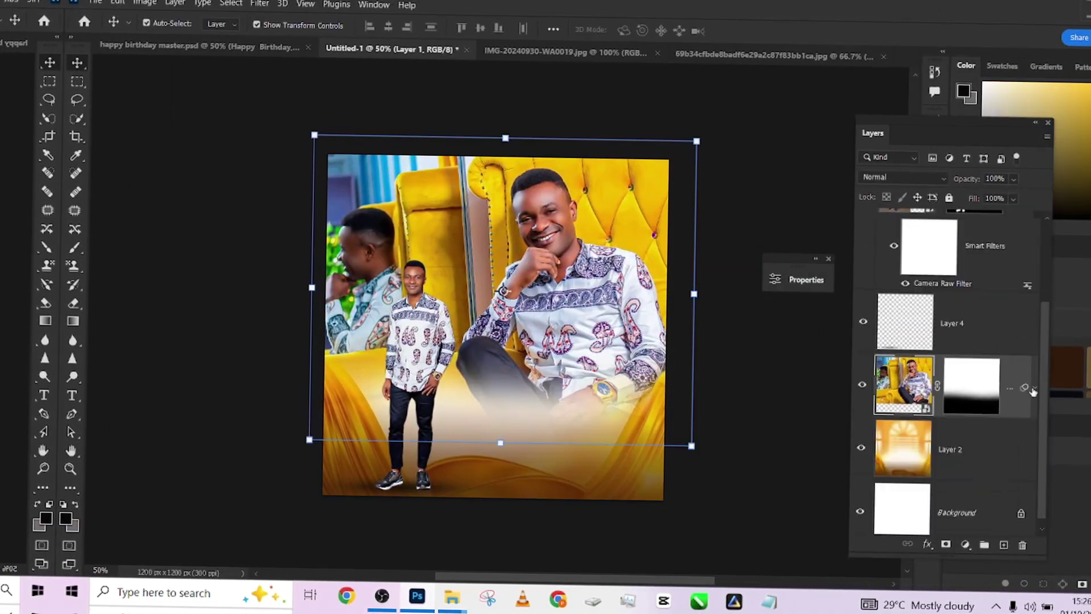
Step: Add the celebrant's first name as large script text over the lower canvas and adjust its character formatting
left_click(950, 505)
key("t")
left_click(460, 409)
type("David")
left_click(378, 4)
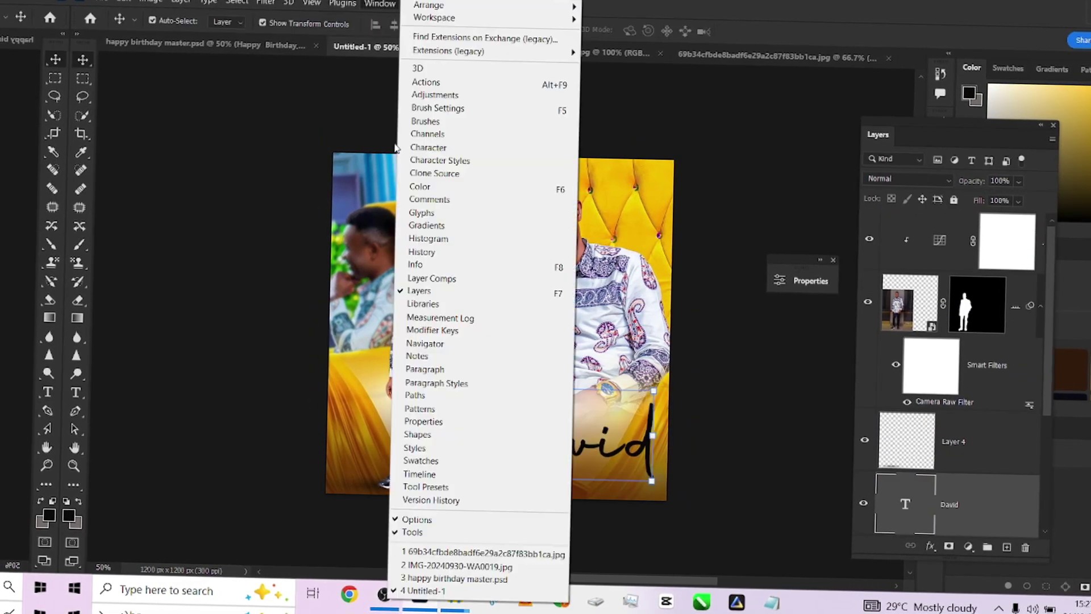
left_click(415, 165)
left_click(636, 30)
left_click(624, 408)
left_click(1075, 178)
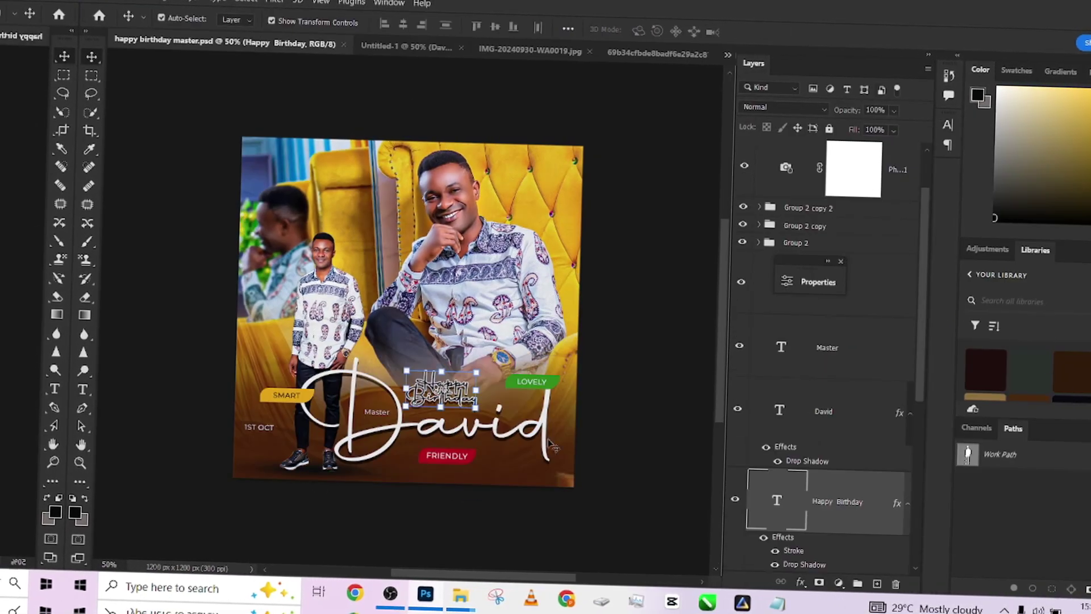
Step: Copy the Happy Birthday text and the SMART, LOVELY and FRIENDLY badges from happy birthday master.psd into Untitled-1
left_click_drag(170, 41, 569, 255)
left_click_drag(853, 398, 484, 403)
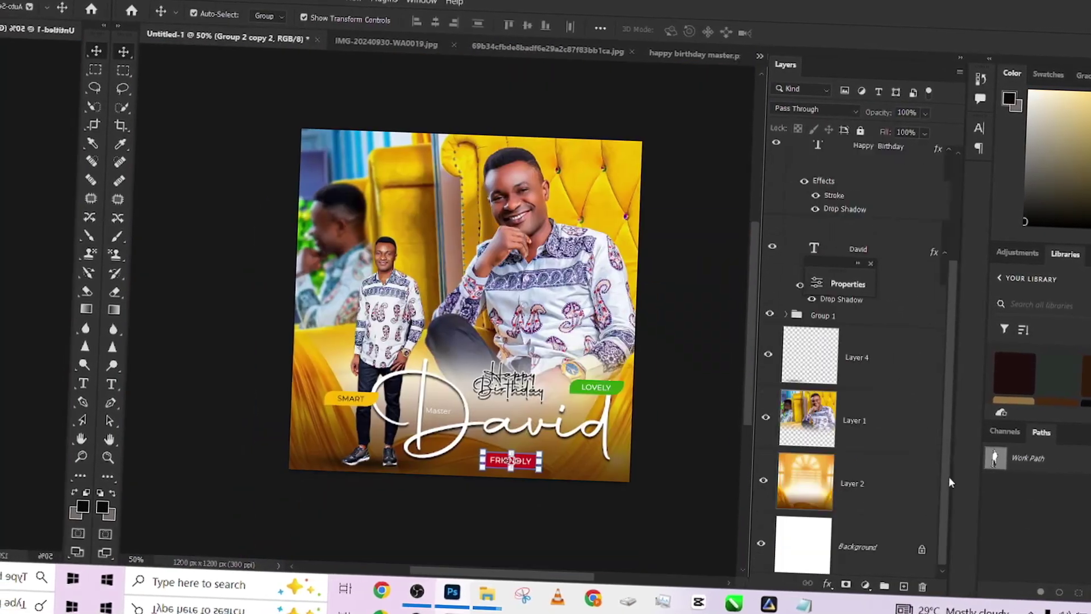
Step: Add a colour adjustment layer above the artwork and flatten the flyer for the colour-grading actions
left_click(866, 586)
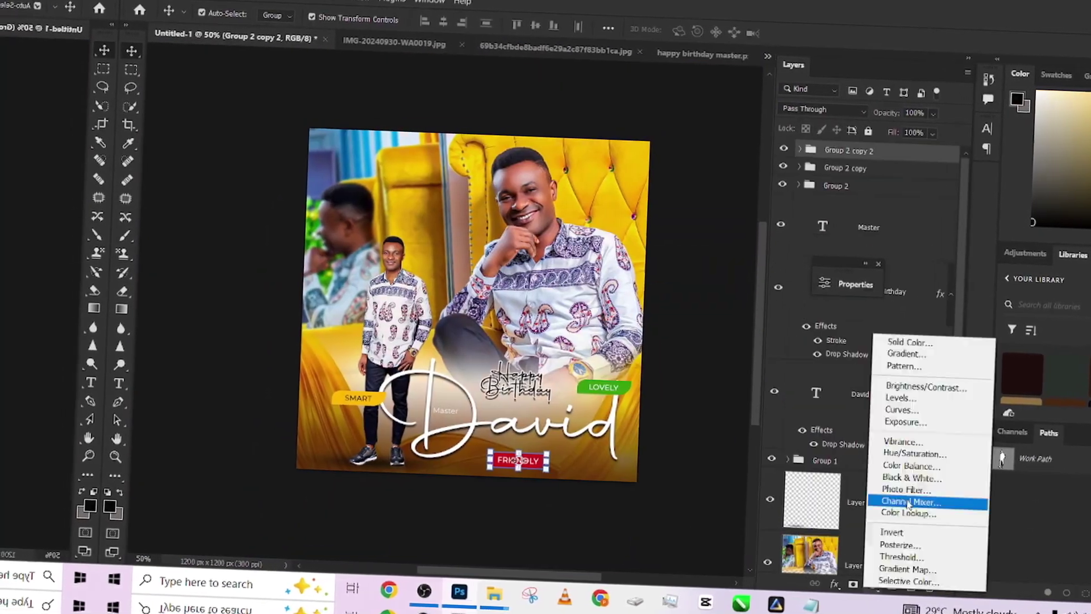
left_click(935, 499)
right_click(926, 173)
left_click(998, 463)
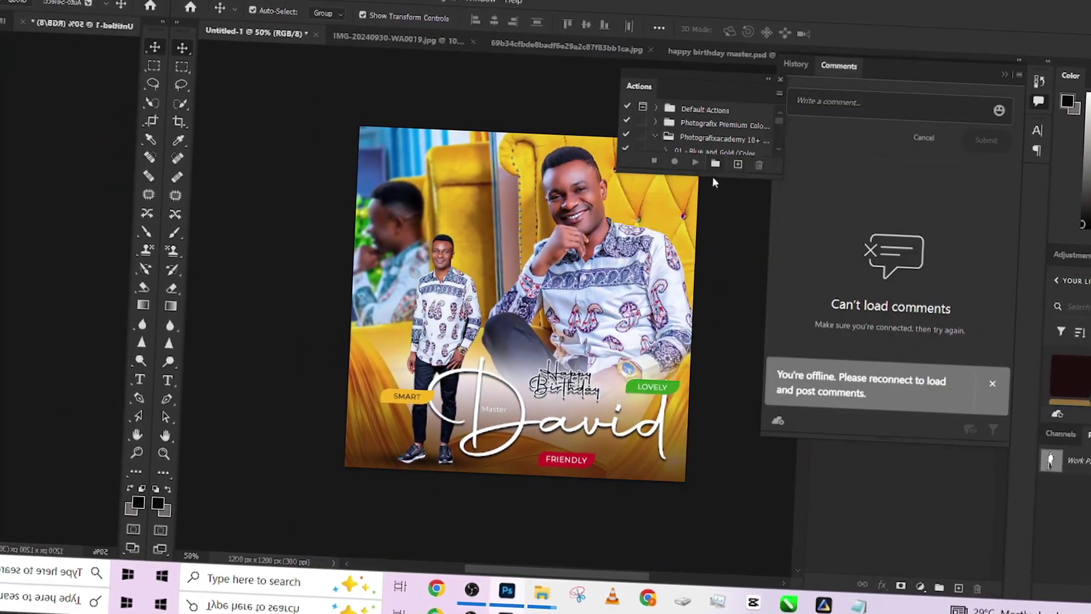
left_click(792, 227)
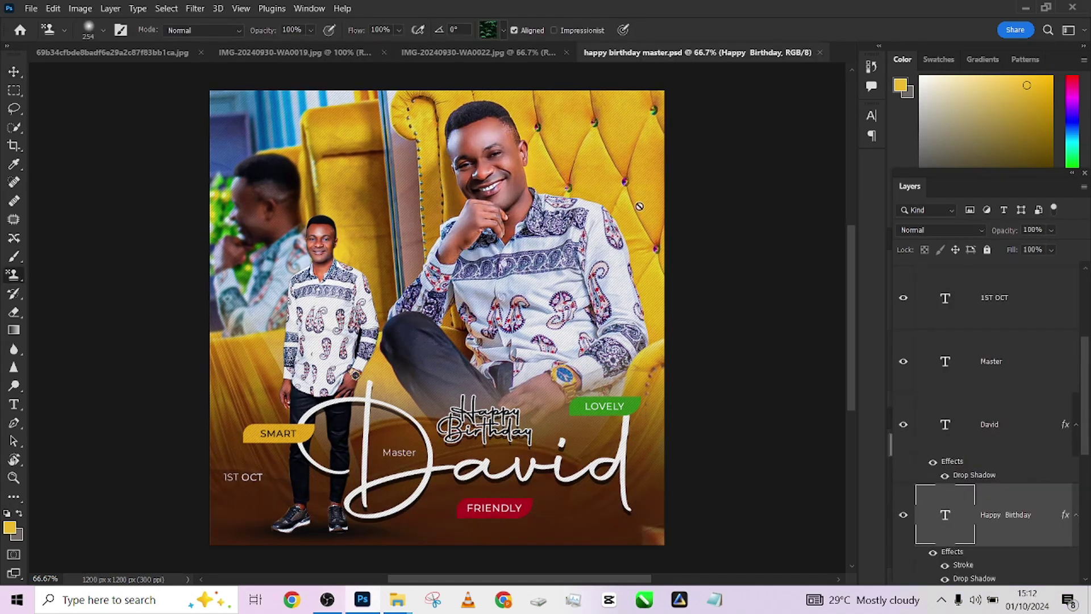
Step: Create a new white RGB document 4 inches wide and 4 inches high at 300 pixels/inch
left_click(13, 71)
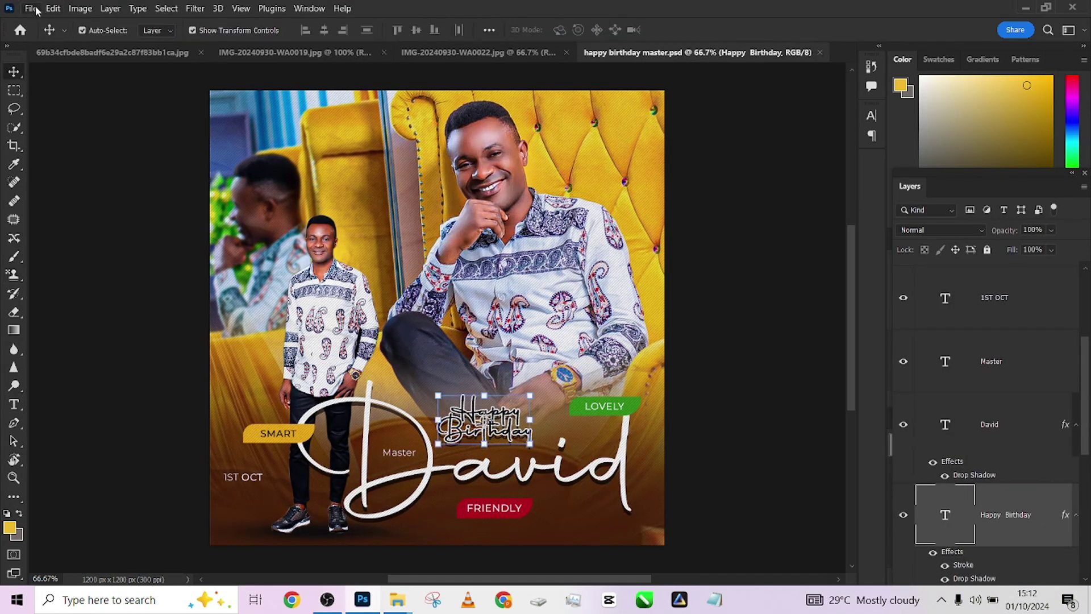
left_click(31, 8)
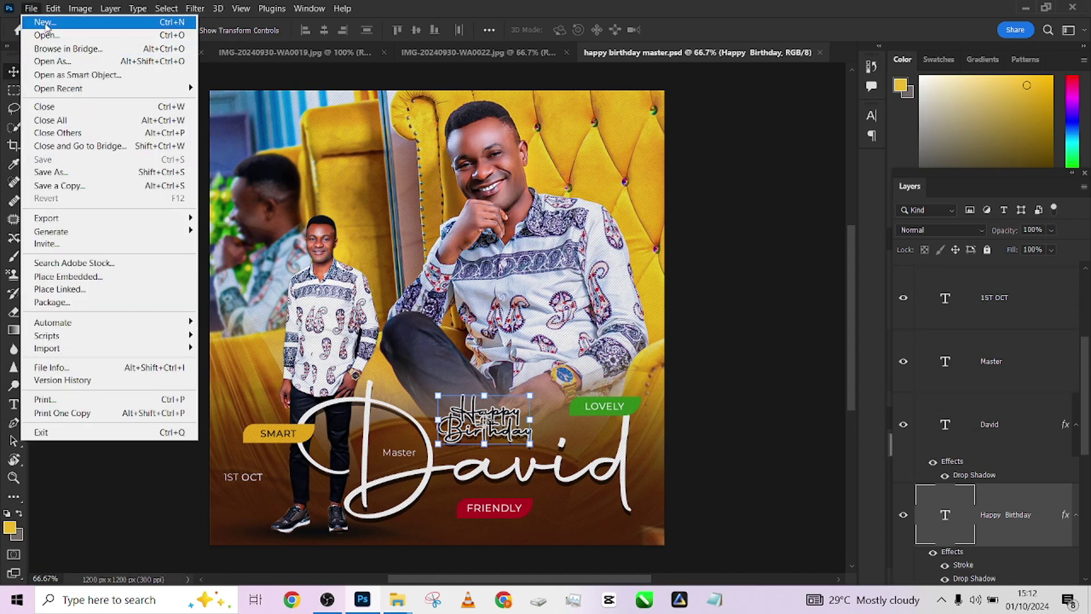
left_click(46, 23)
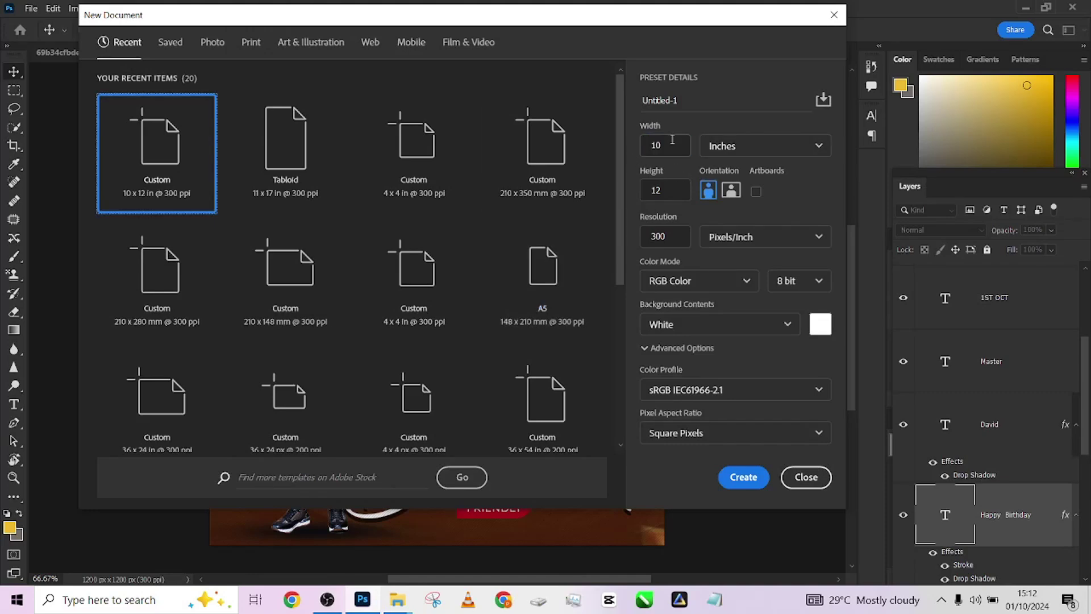
left_click_drag(673, 142, 652, 146)
left_click_drag(671, 191, 637, 195)
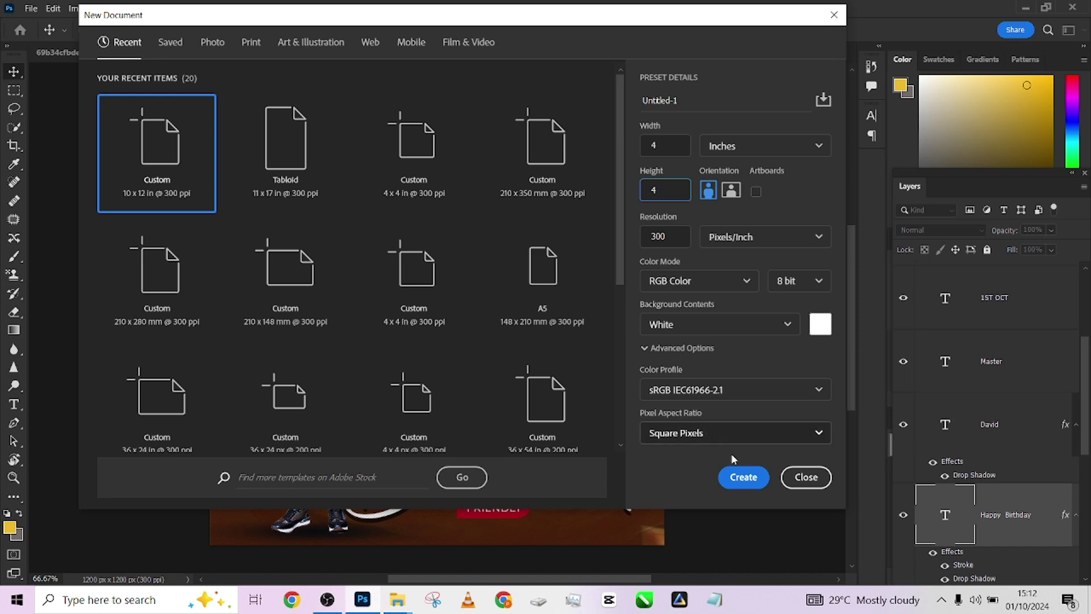
left_click(743, 477)
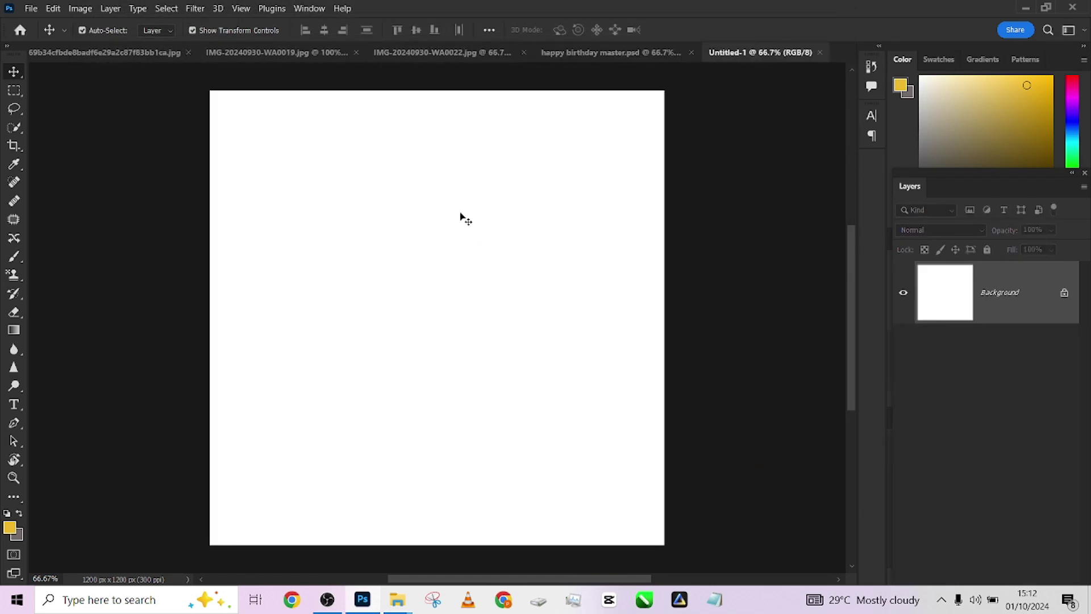
key("ctrl+minus")
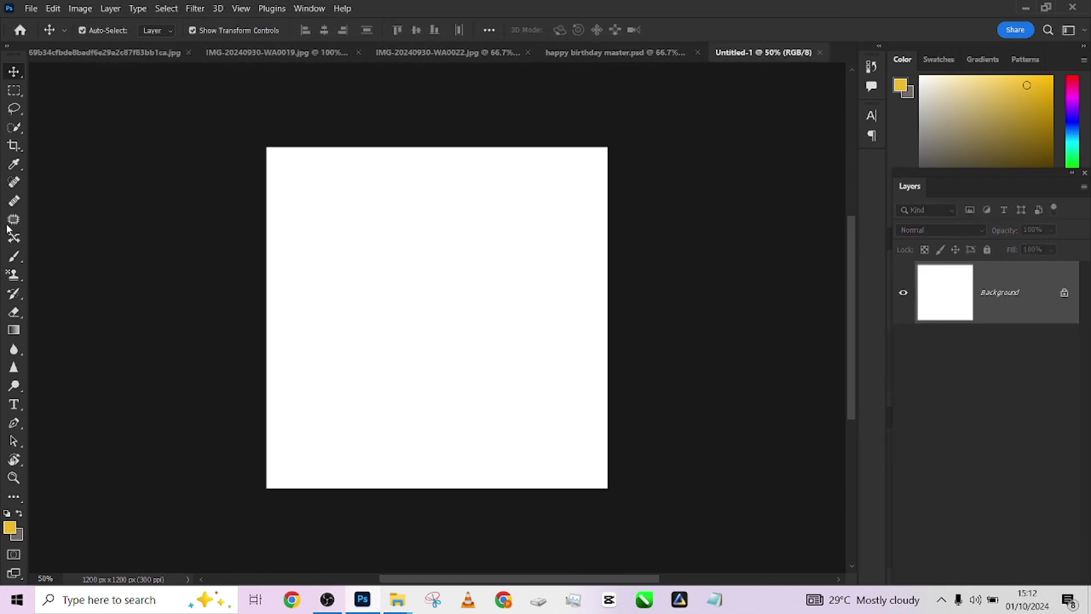
left_click(16, 103)
key("v")
Step: Copy the seated-man photo IMG-20240930-WA0019.jpg into Untitled-1 and convert its layer to a smart object
left_click(465, 52)
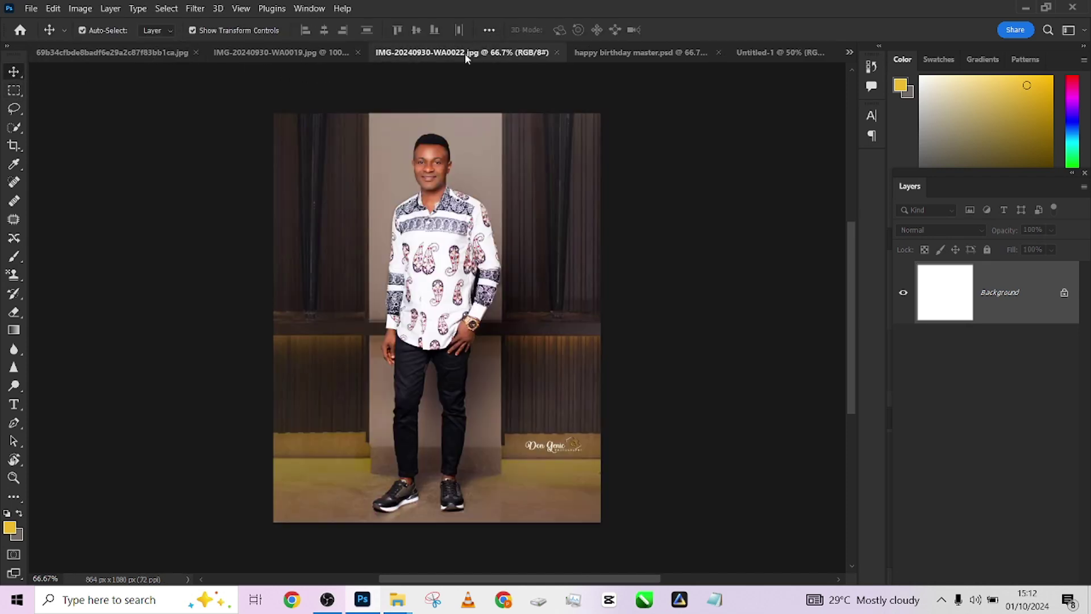
left_click(256, 54)
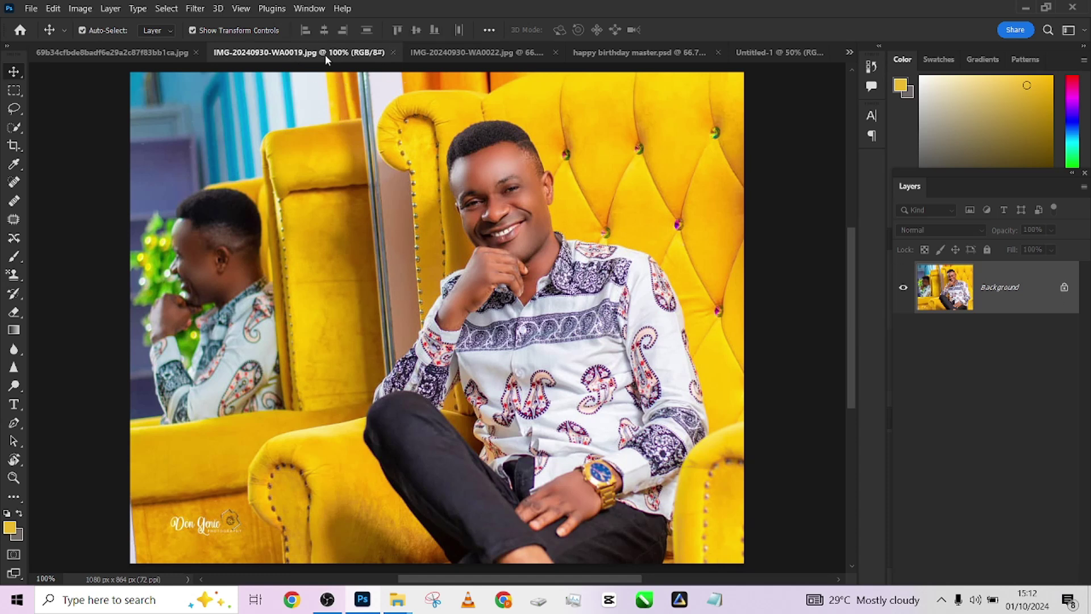
left_click_drag(325, 55, 597, 402)
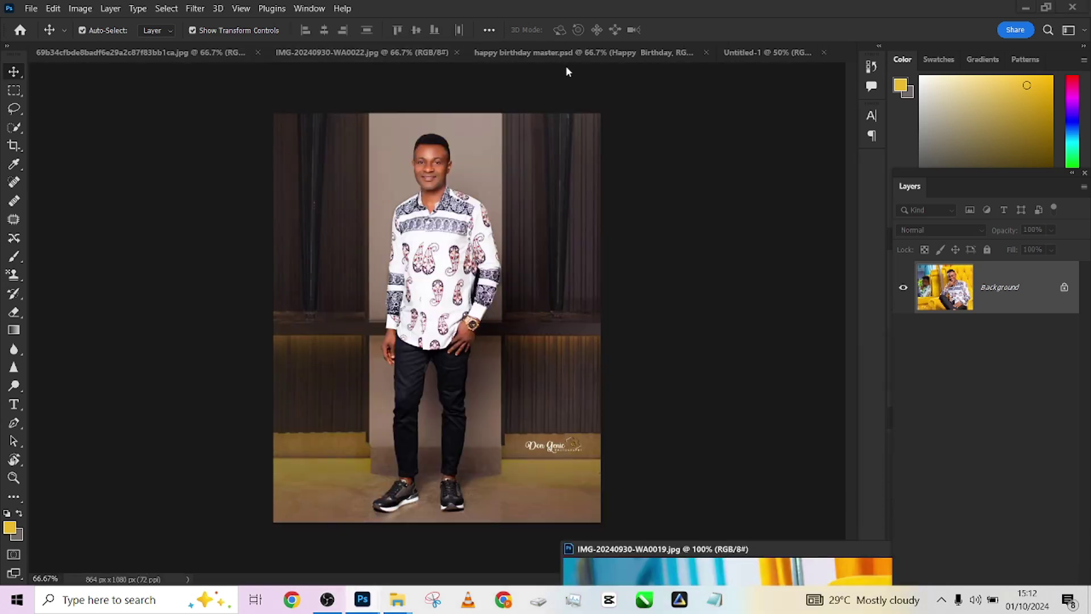
left_click(770, 53)
left_click(687, 558)
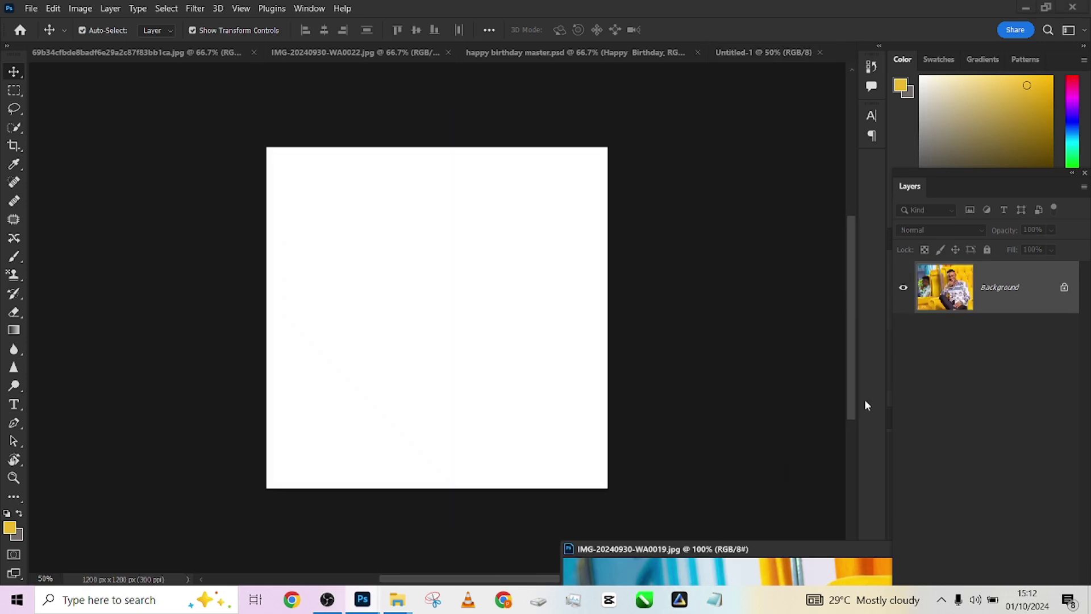
left_click_drag(979, 285, 456, 290)
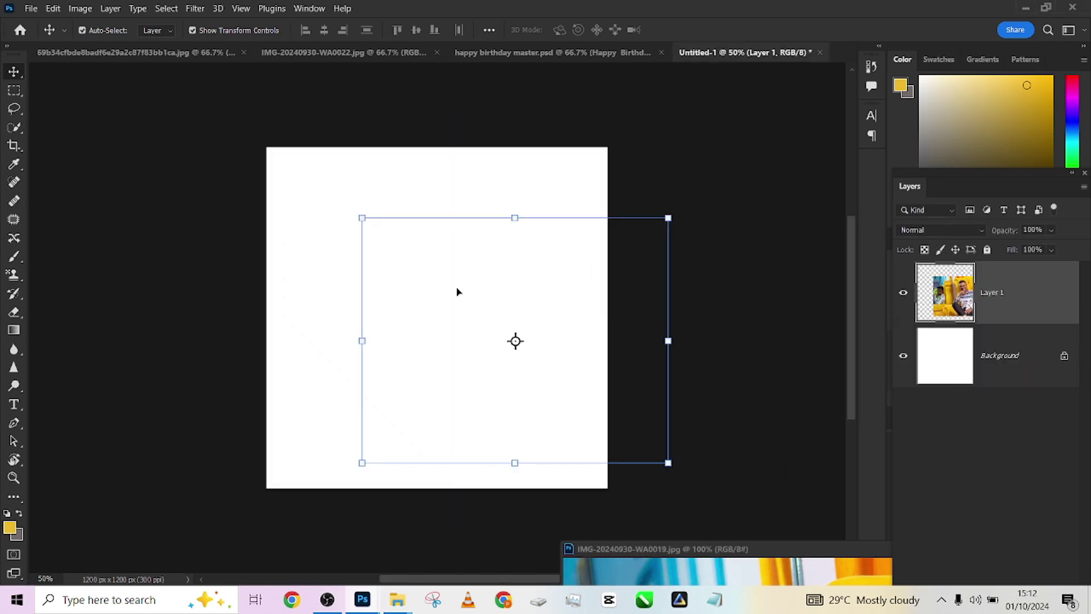
right_click(1031, 295)
left_click(909, 209)
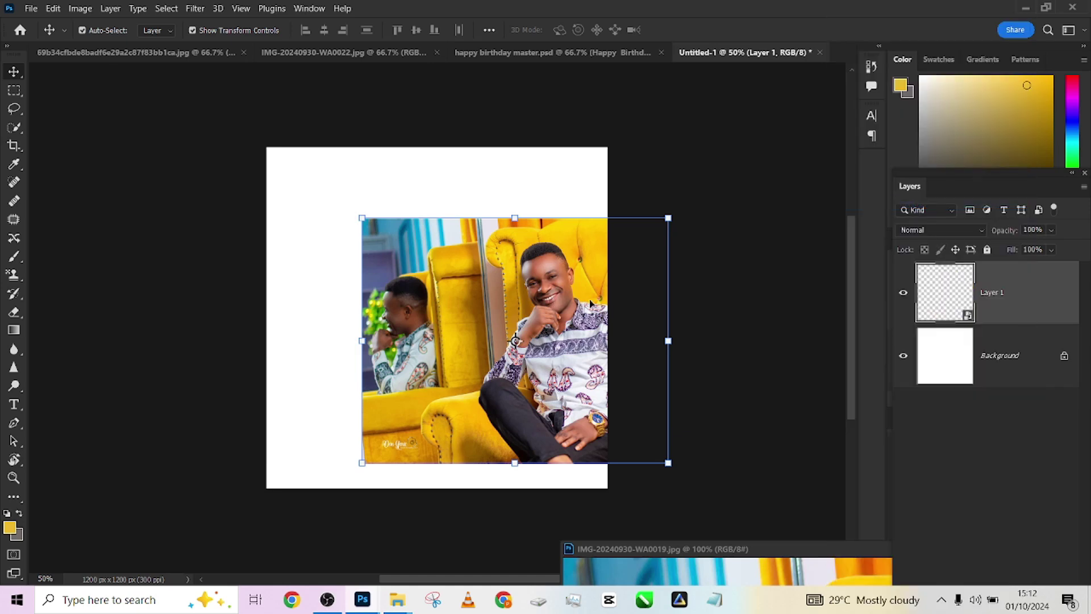
Step: Align the seated-man photo with the canvas's upper-right corner and enlarge it slightly past the left edge
left_click_drag(575, 275, 513, 201)
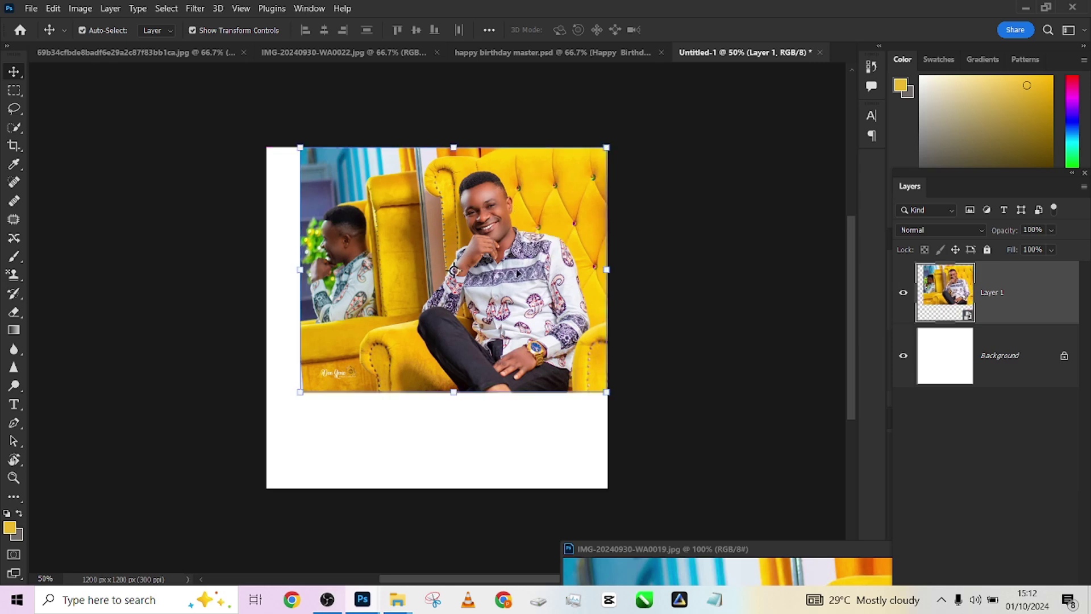
left_click_drag(303, 391, 254, 429)
key("Return")
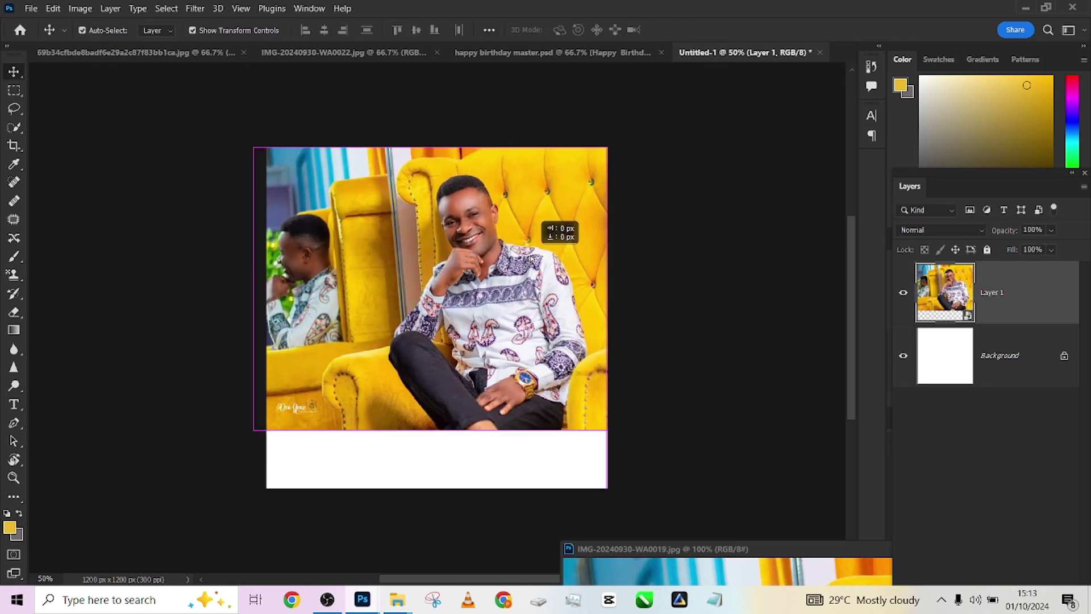
Step: Dock the floating source photo back among the open documents and compare Untitled-1 with the finished master design
left_click_drag(625, 549, 585, 96)
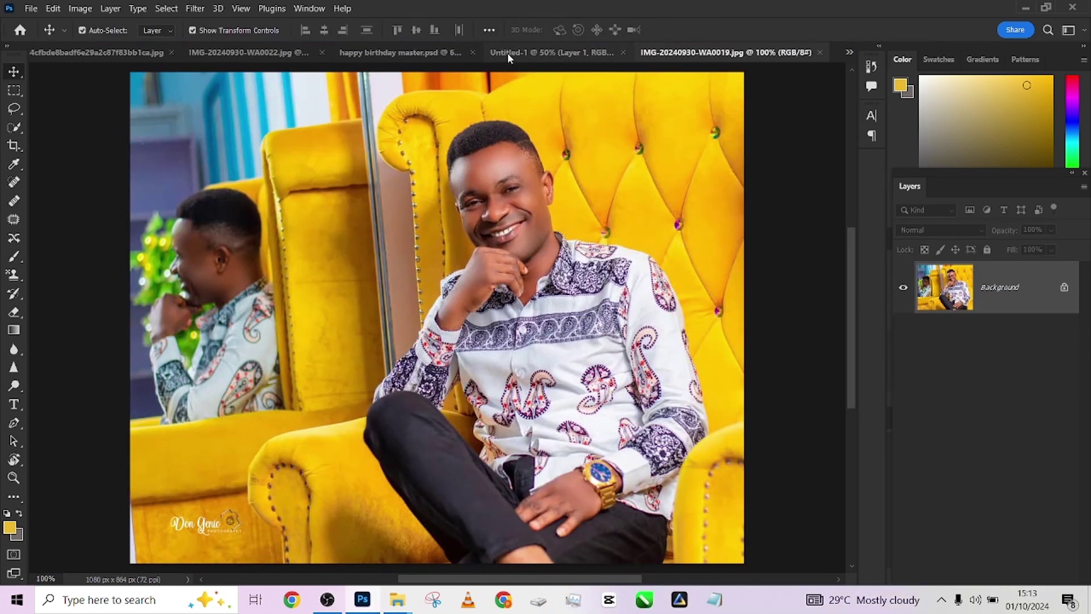
left_click(421, 53)
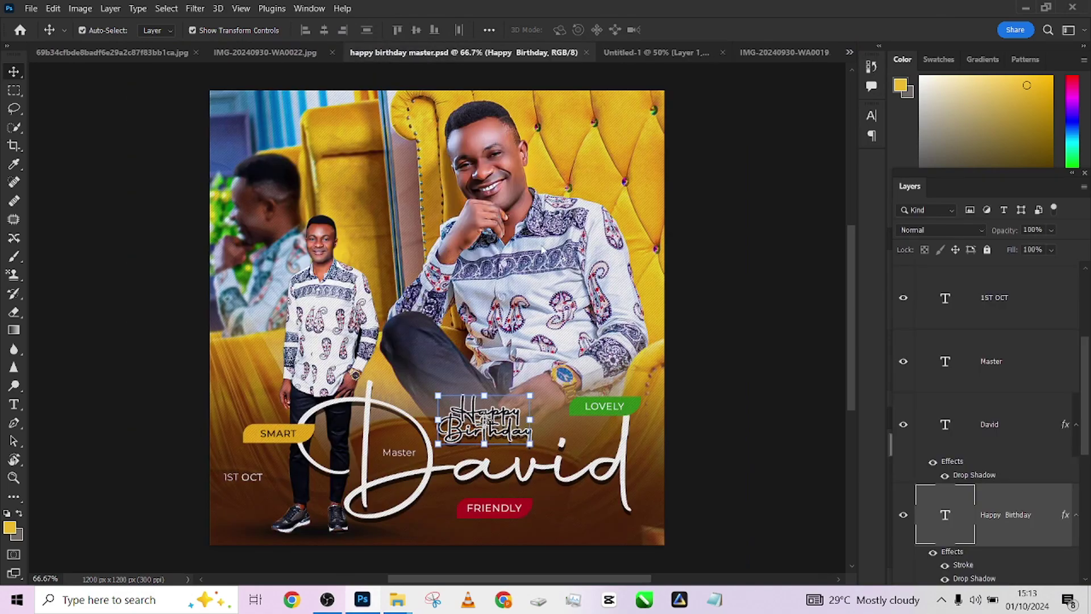
left_click(655, 52)
Step: Reposition the seated-man photo and scale it to 124.75% so it overlaps the canvas's top and both sides
left_click_drag(479, 239, 492, 240)
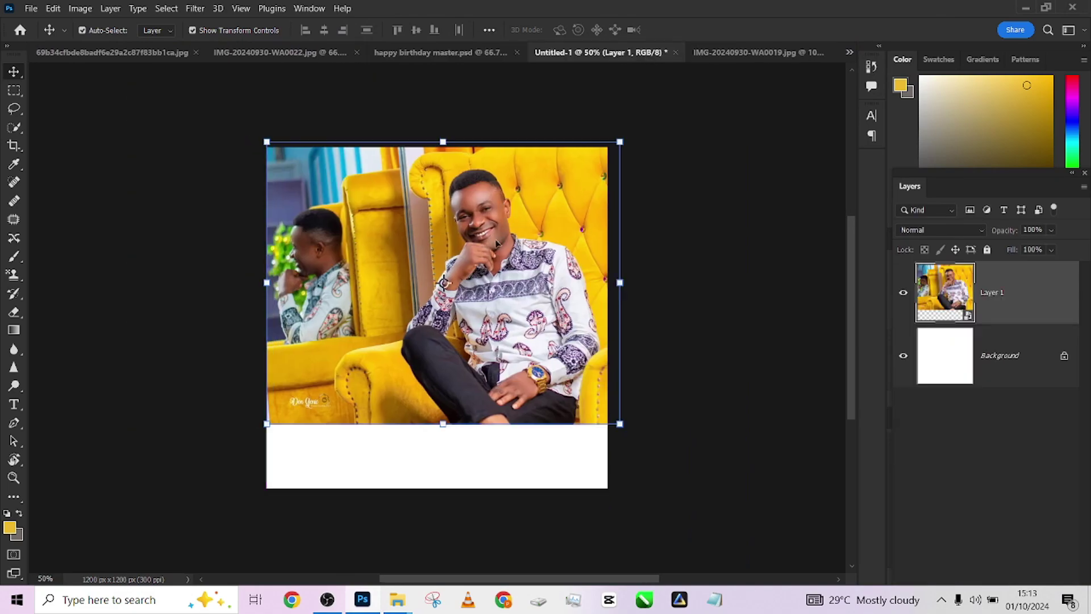
left_click_drag(620, 141, 635, 129)
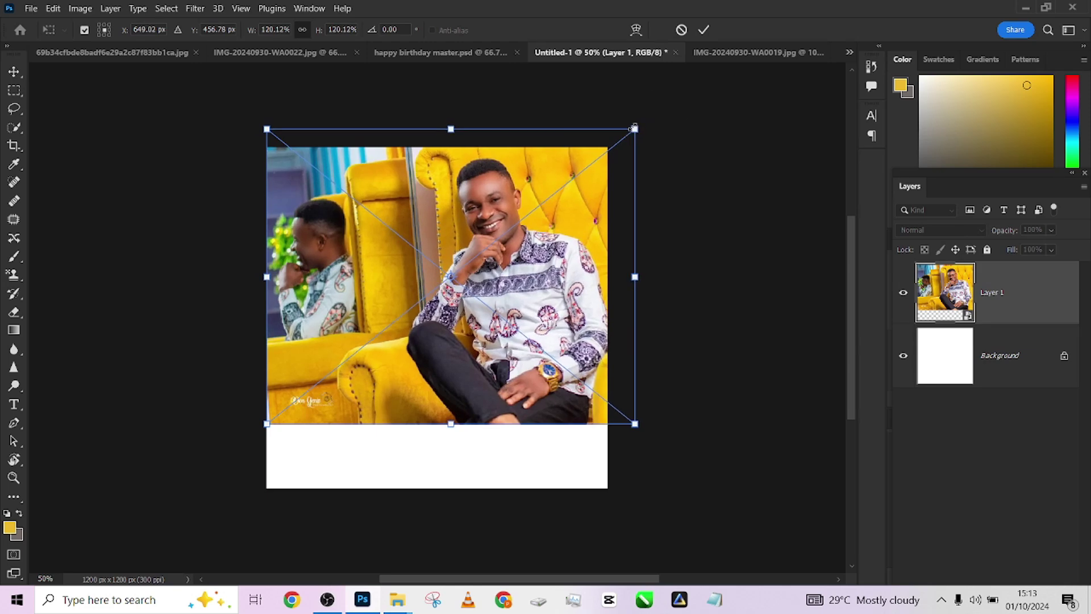
left_click_drag(266, 422, 252, 435)
left_click_drag(448, 303, 449, 301)
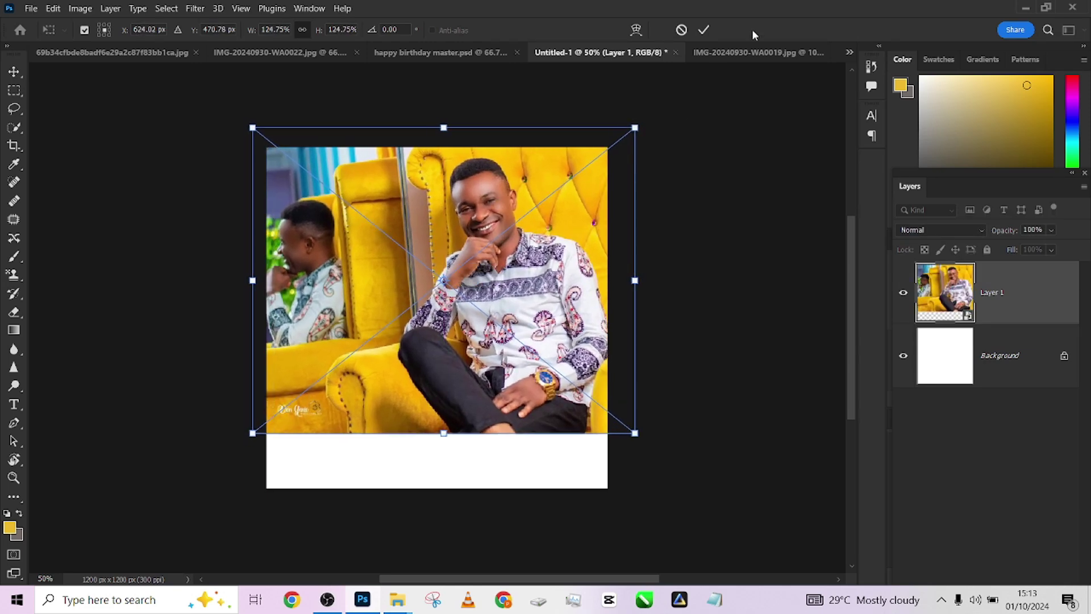
left_click(703, 30)
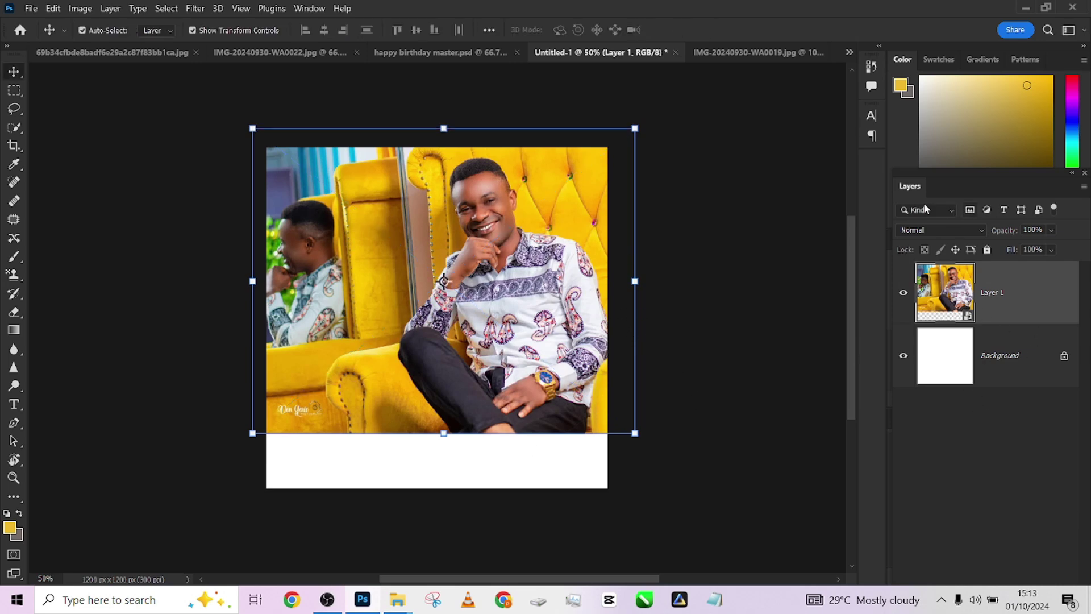
Step: Add a layer mask to the seated-man photo layer
left_click_drag(928, 187, 829, 130)
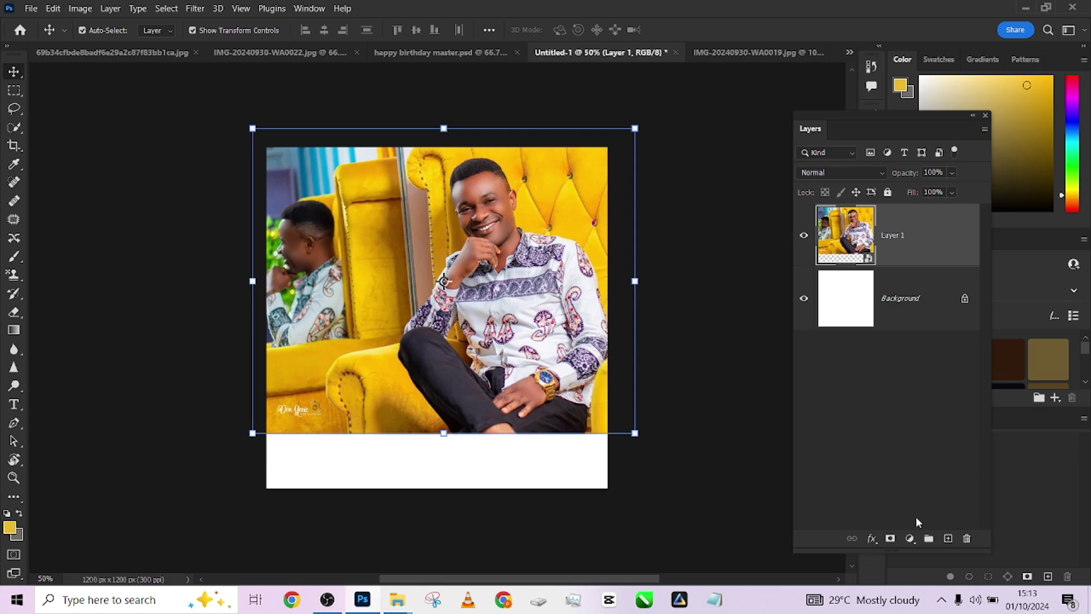
left_click(890, 539)
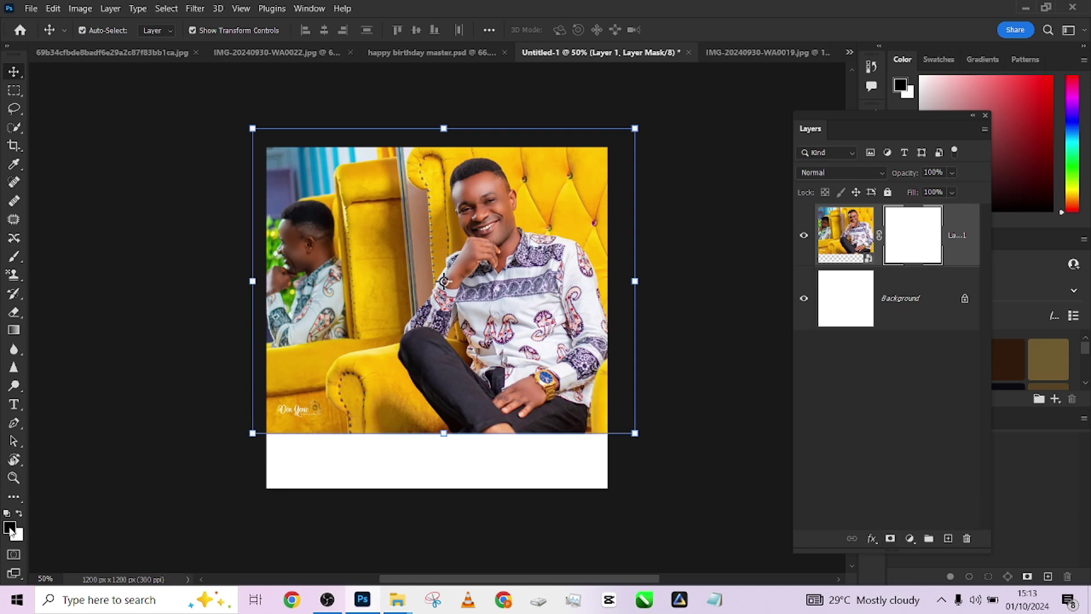
Step: Paint with a soft black brush across the bottom of the seated-man layer mask to fade out the photo's lower edge
key("b")
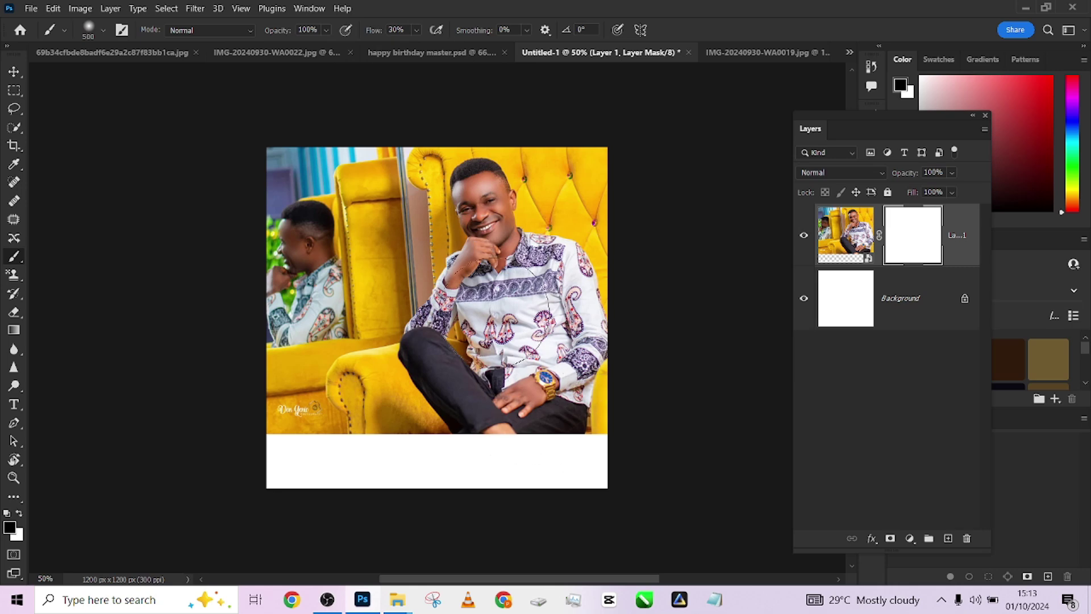
mouse_move(621, 451)
left_mouse_down()
mouse_move(267, 455)
mouse_move(280, 446)
mouse_move(541, 453)
mouse_move(370, 426)
mouse_move(623, 441)
mouse_move(578, 455)
mouse_move(271, 434)
left_mouse_up()
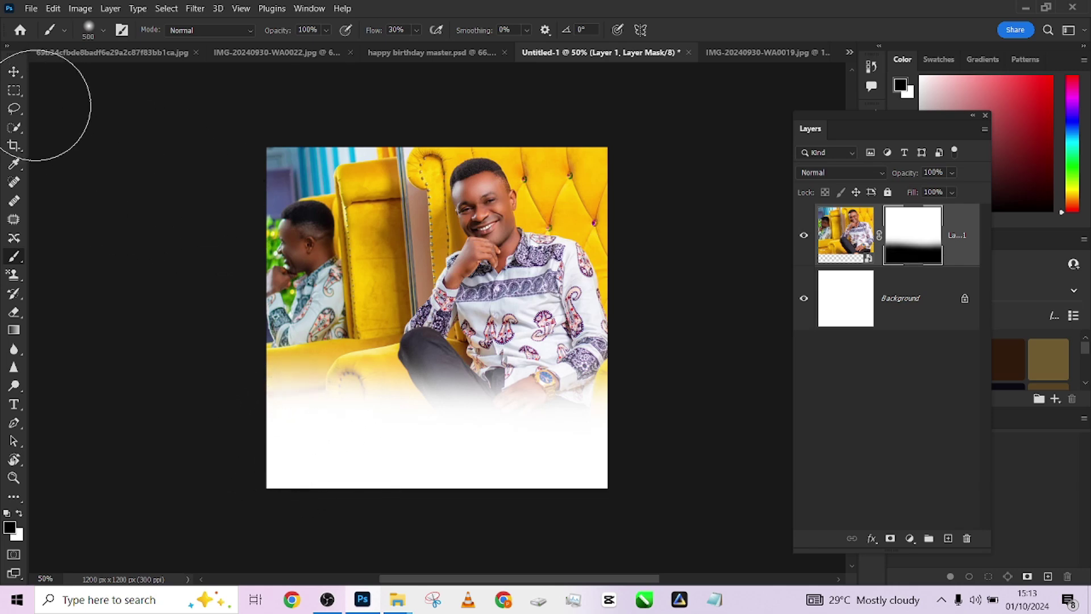
Step: Copy the golden arched-window backdrop image into Untitled-1 and dock its source document back among the open documents
left_click(14, 72)
left_click(151, 57)
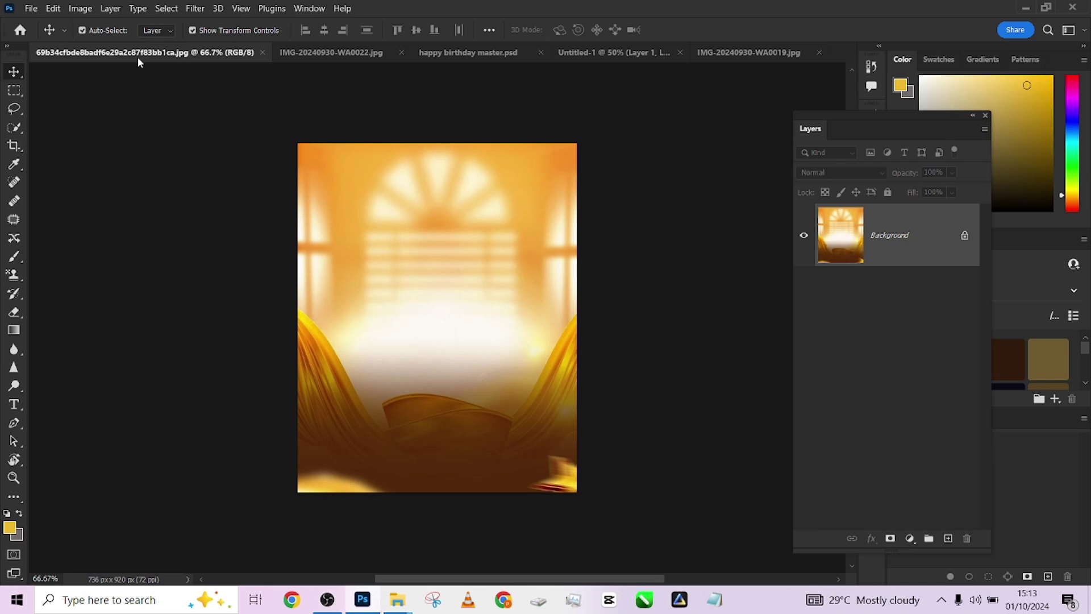
left_click_drag(138, 57, 642, 506)
left_click_drag(912, 233, 503, 368)
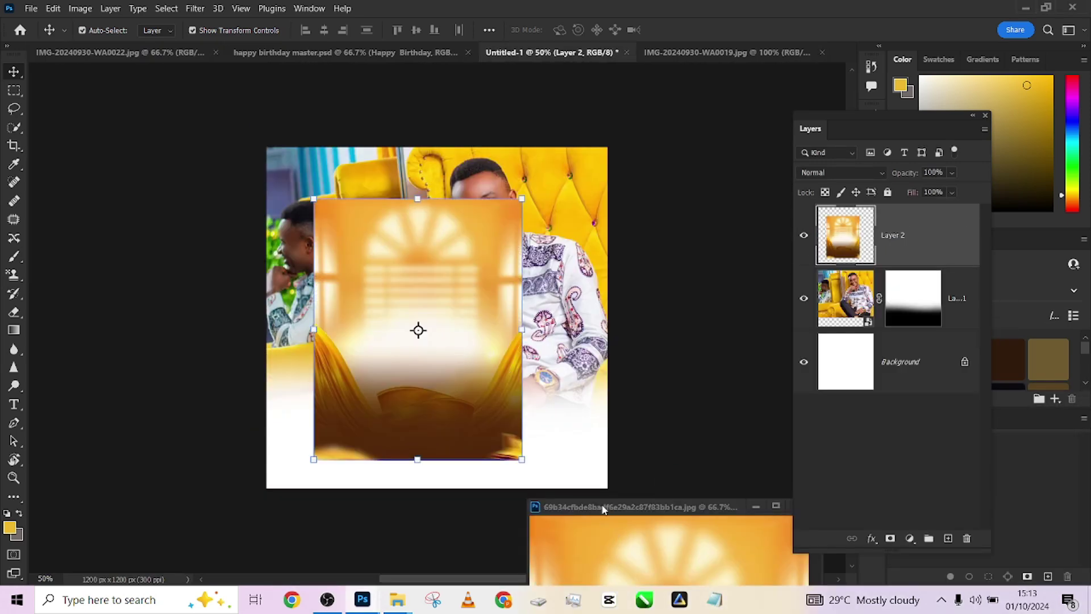
left_click_drag(602, 507, 74, 53)
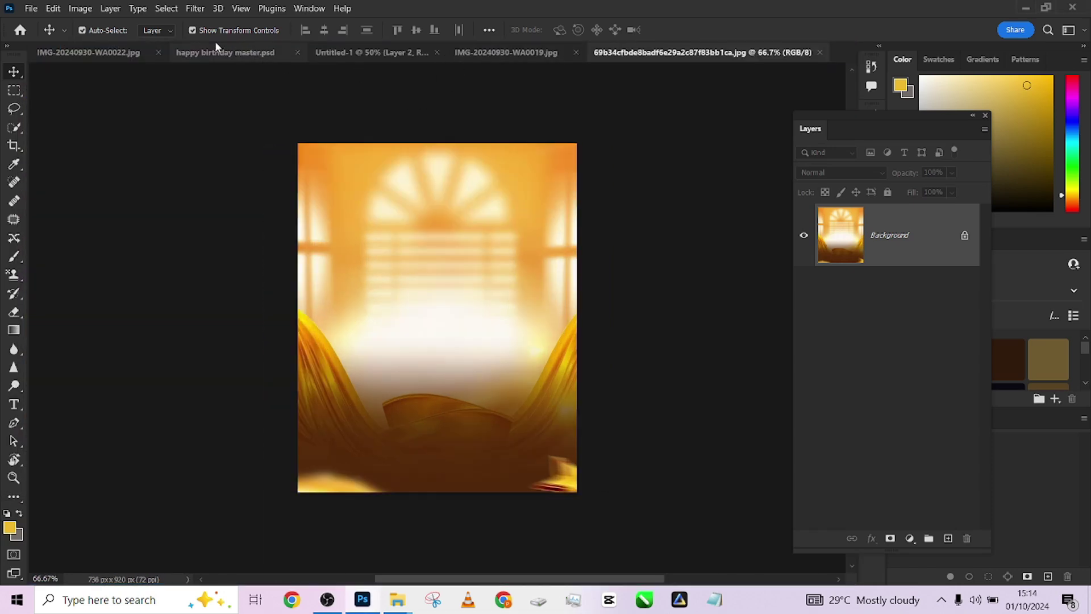
left_click(375, 51)
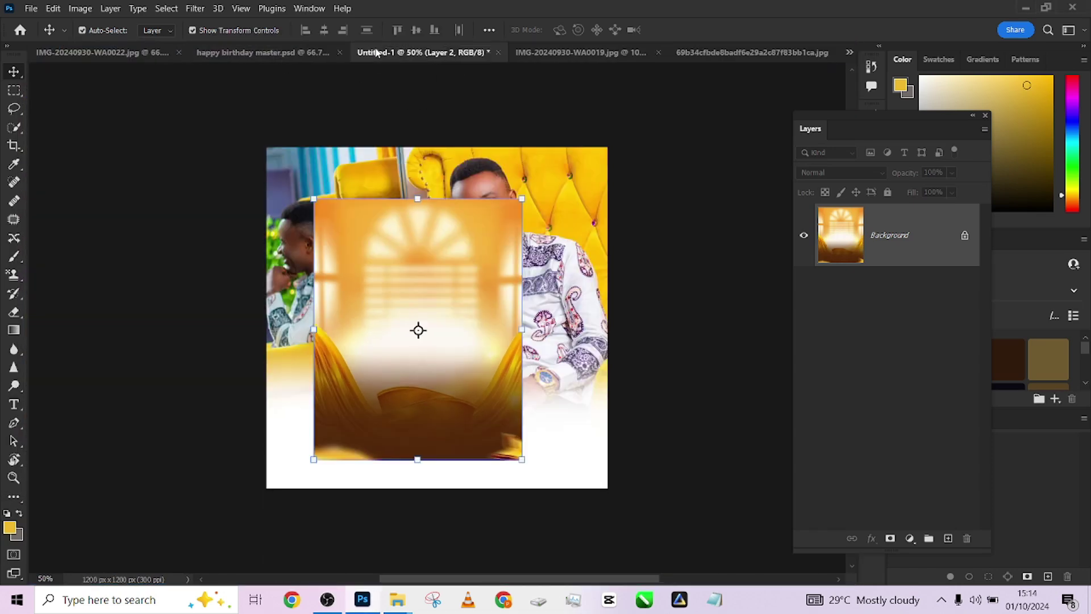
Step: Scale the golden backdrop to 164.02% so it spans the canvas width and move its layer beneath the seated-man photo
left_click_drag(521, 460, 559, 506)
left_click_drag(560, 197, 607, 139)
left_click_drag(311, 509, 225, 532)
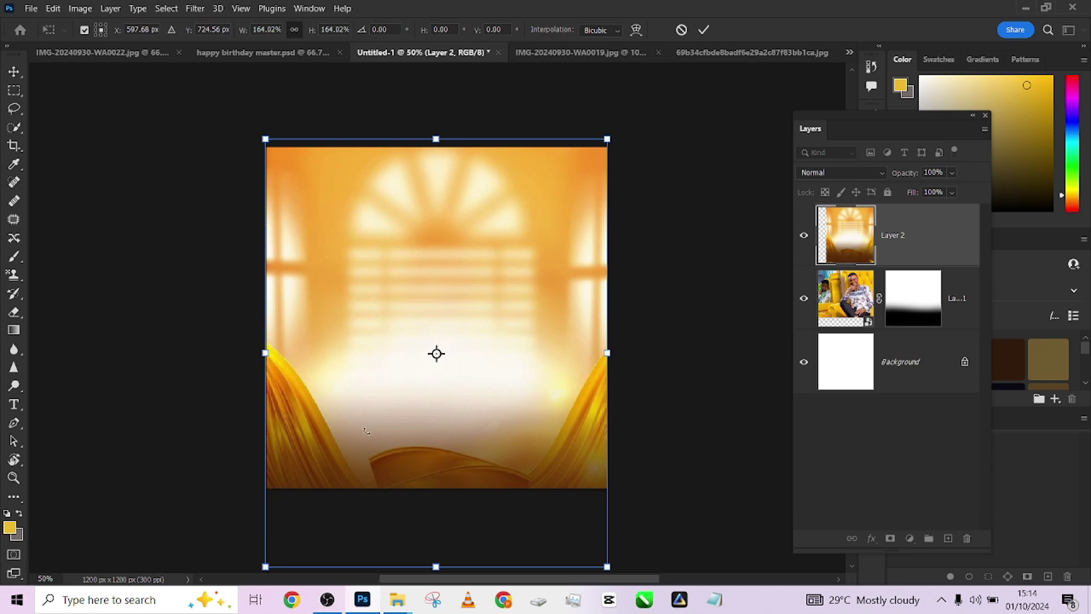
left_click(704, 28)
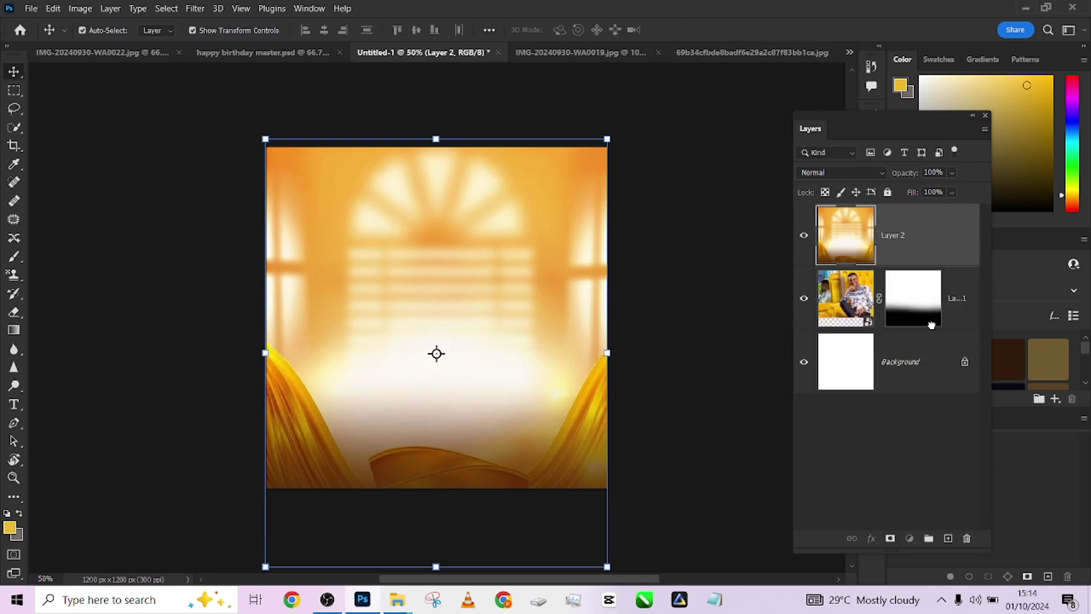
left_click_drag(931, 325, 934, 330)
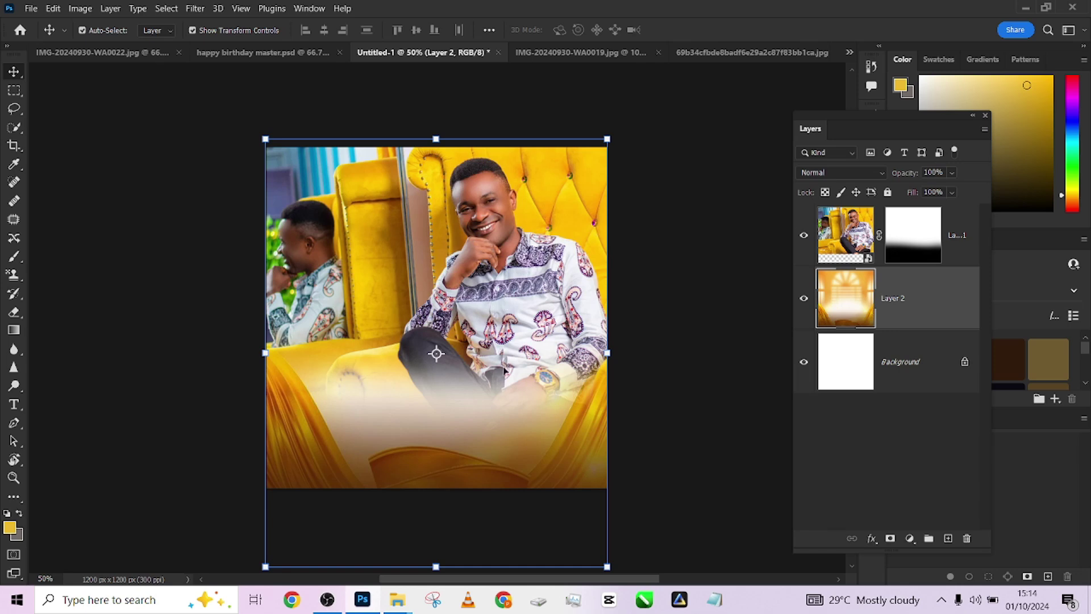
Step: Copy the standing-man photo from IMG-20240930-WA0022.jpg into Untitled-1 and move its layer to the top of the stack
left_click(275, 52)
left_click(745, 55)
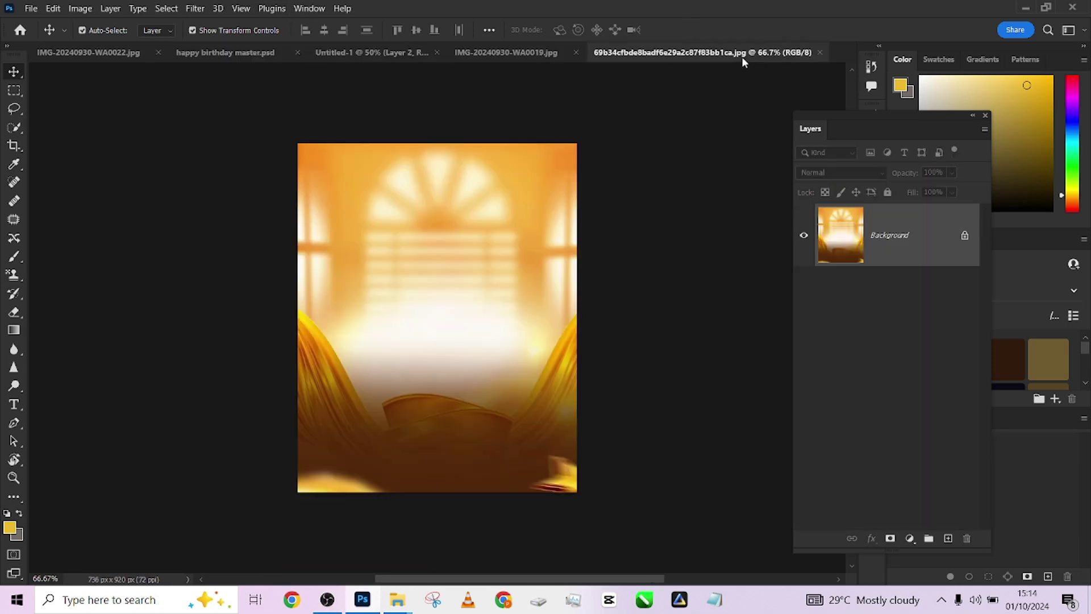
left_click(509, 54)
left_click(379, 53)
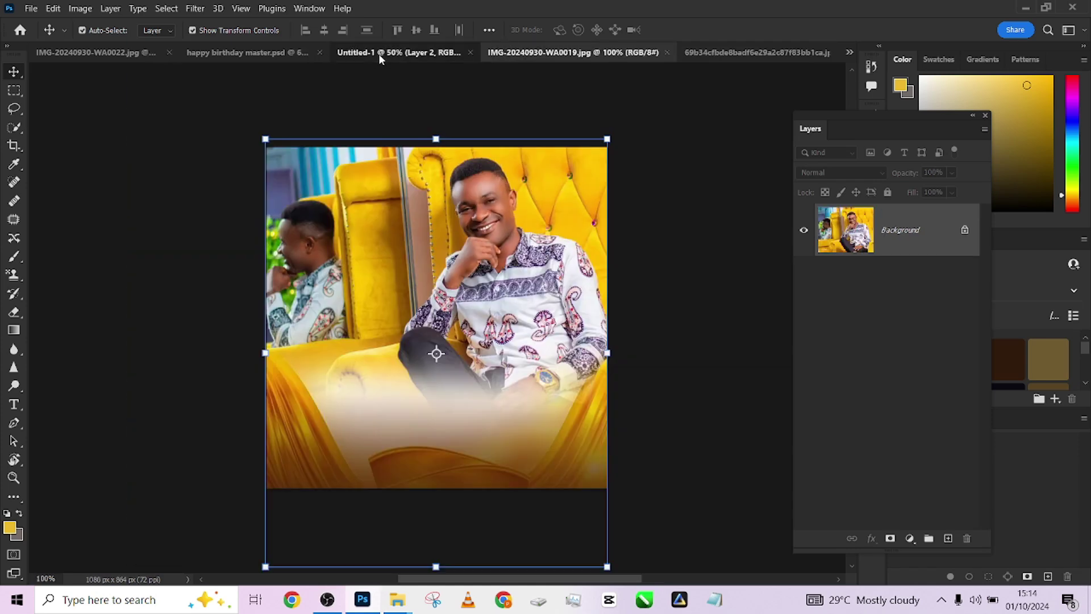
left_click_drag(147, 52, 708, 473)
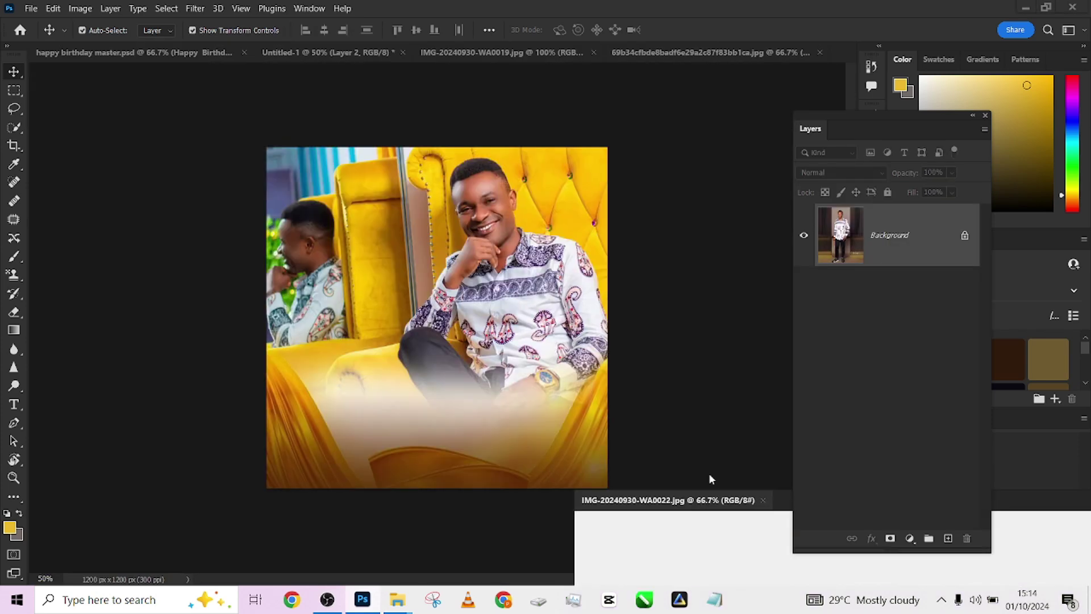
left_click_drag(909, 234, 443, 343)
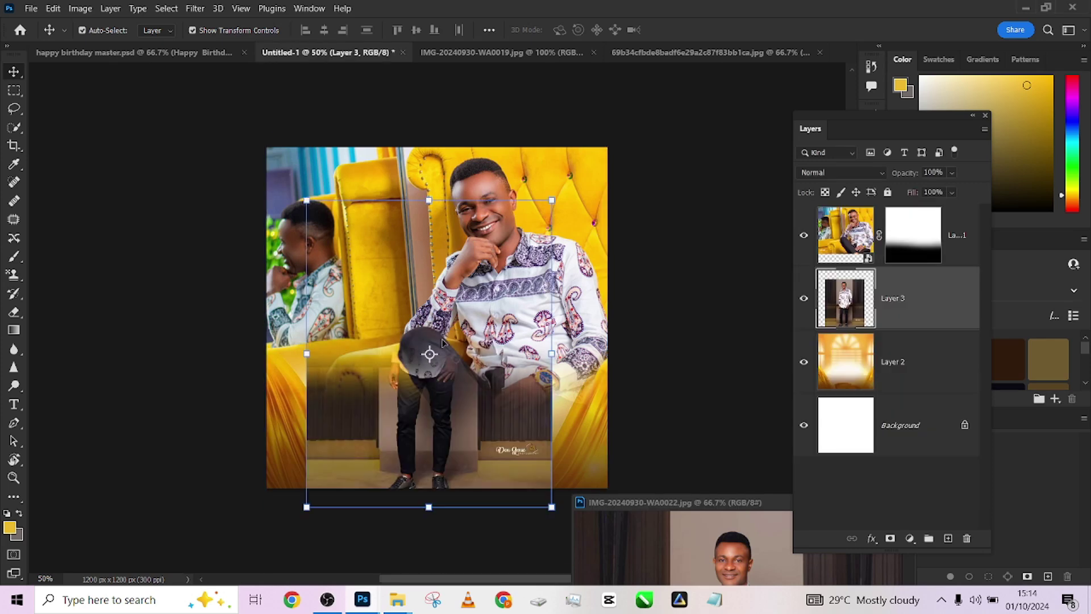
left_click_drag(831, 330, 840, 207)
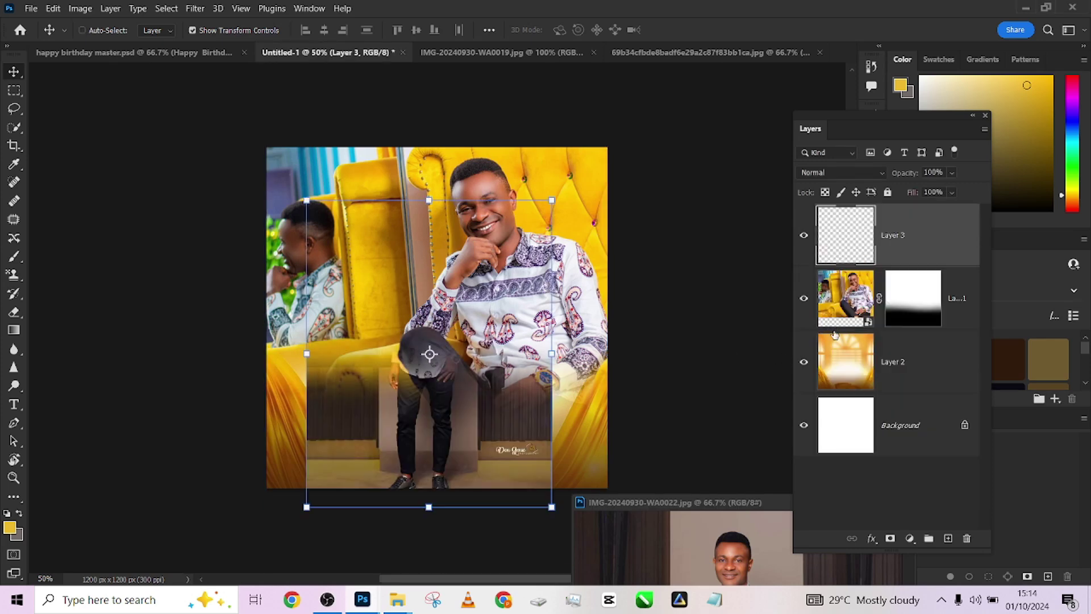
Step: Move the standing-man photo up within the canvas and close its source document
left_click_drag(413, 296, 406, 261)
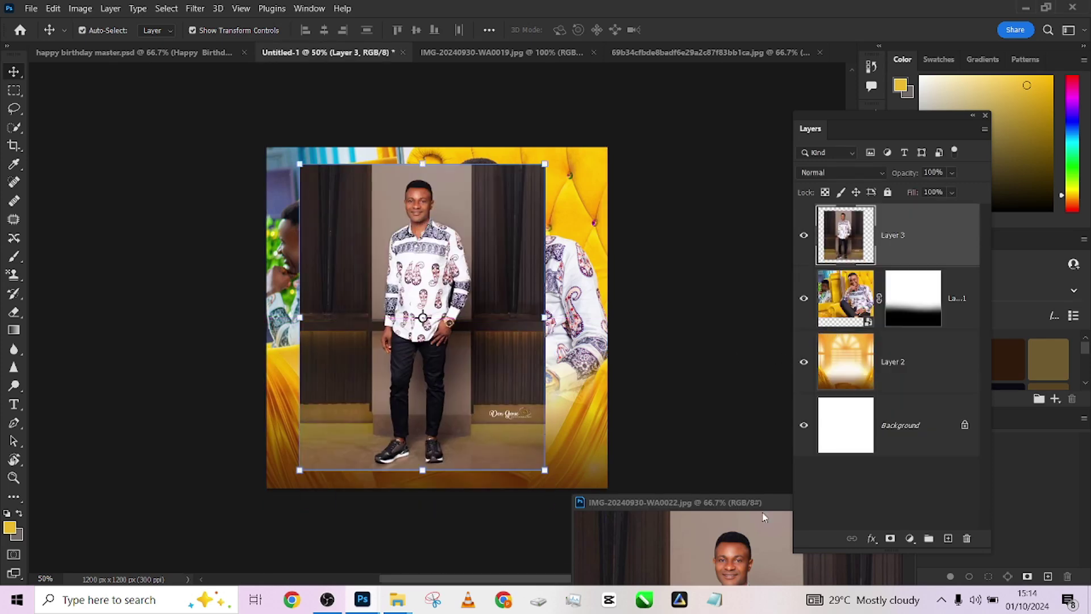
left_click_drag(731, 502, 335, 354)
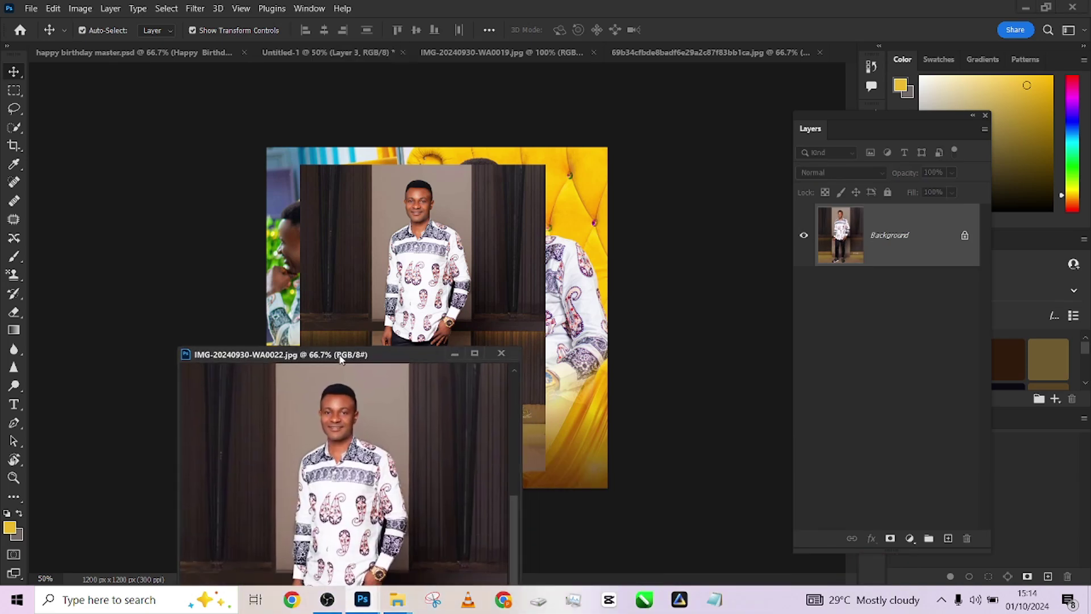
left_click(501, 353)
Step: Shift the standing-man photo slightly left and convert its layer to a smart object
mouse_move(449, 267)
left_mouse_down()
mouse_move(455, 230)
mouse_move(438, 250)
left_mouse_up()
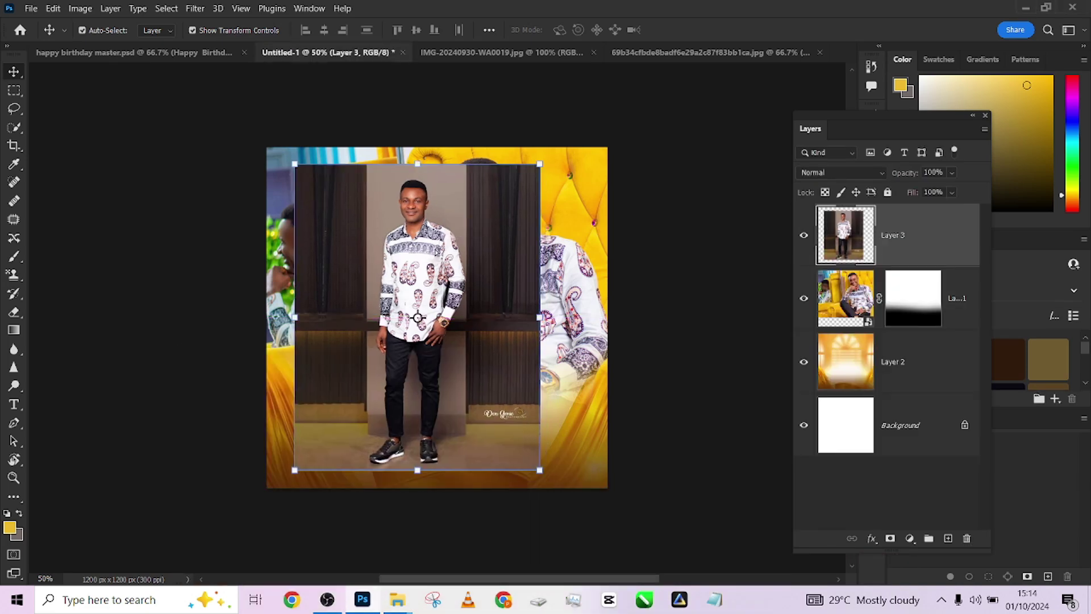
right_click(933, 243)
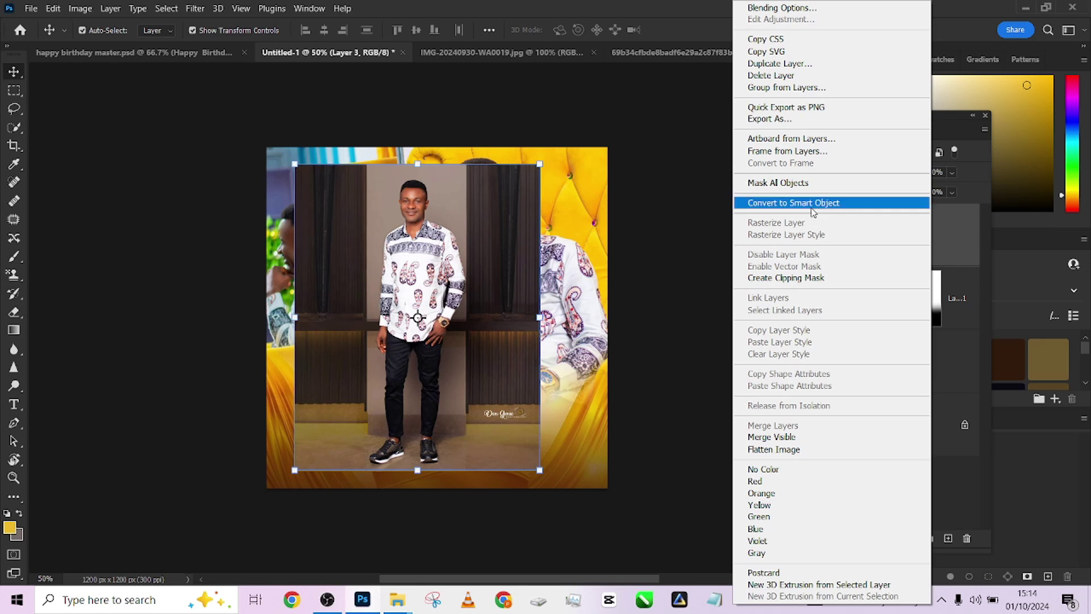
left_click(764, 203)
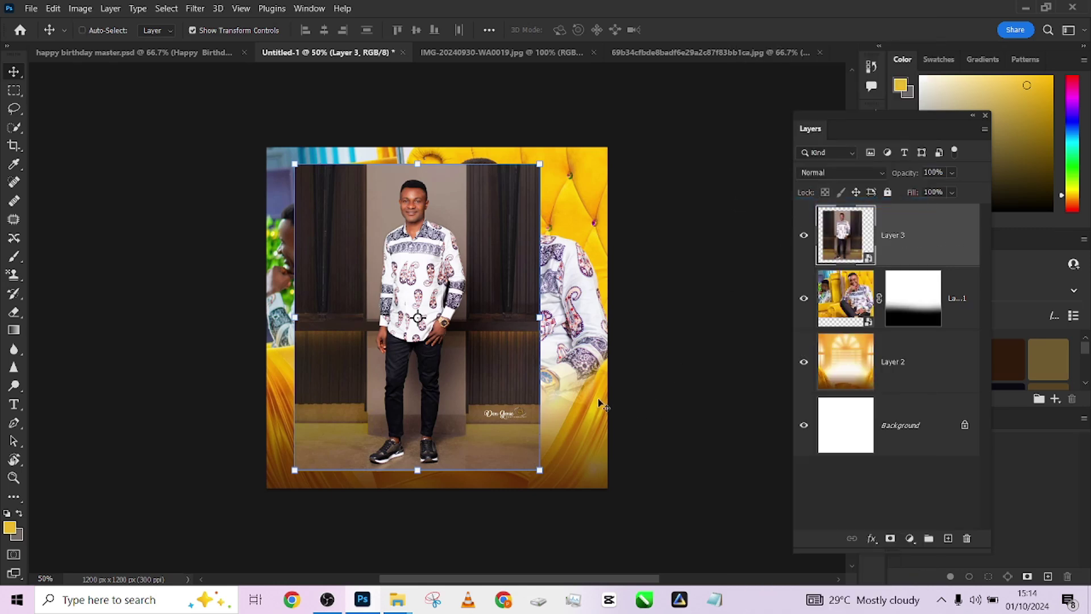
Step: Trace a closed Pen tool path around the standing man's full outline, starting at the heel of a shoe and following the gap between his legs
key("ctrl+plus")
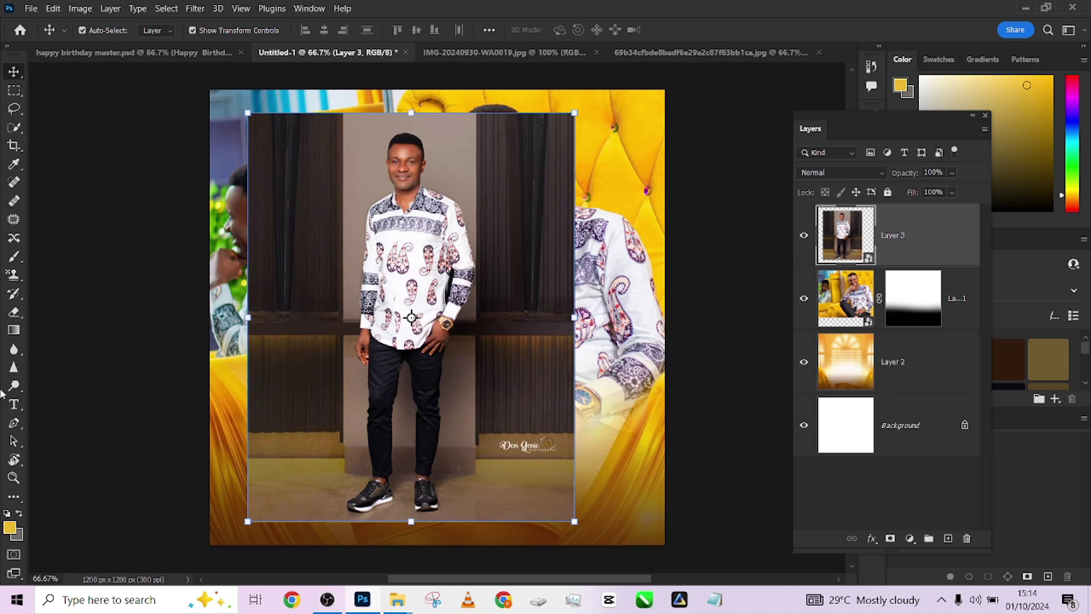
left_click(14, 424)
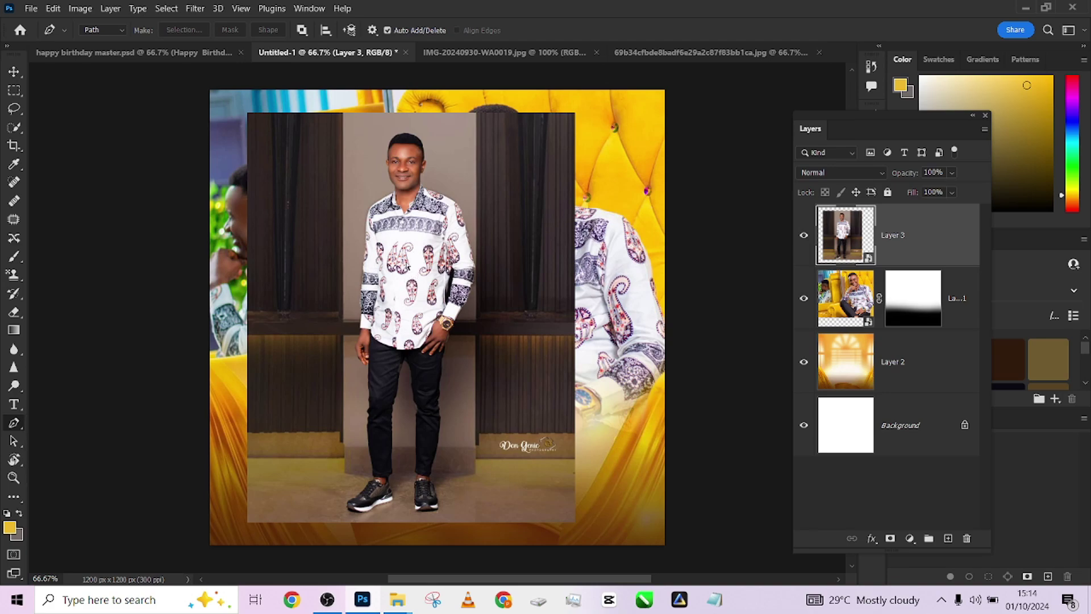
key("ctrl+plus")
key("ctrl+plus")
key("ctrl+minus")
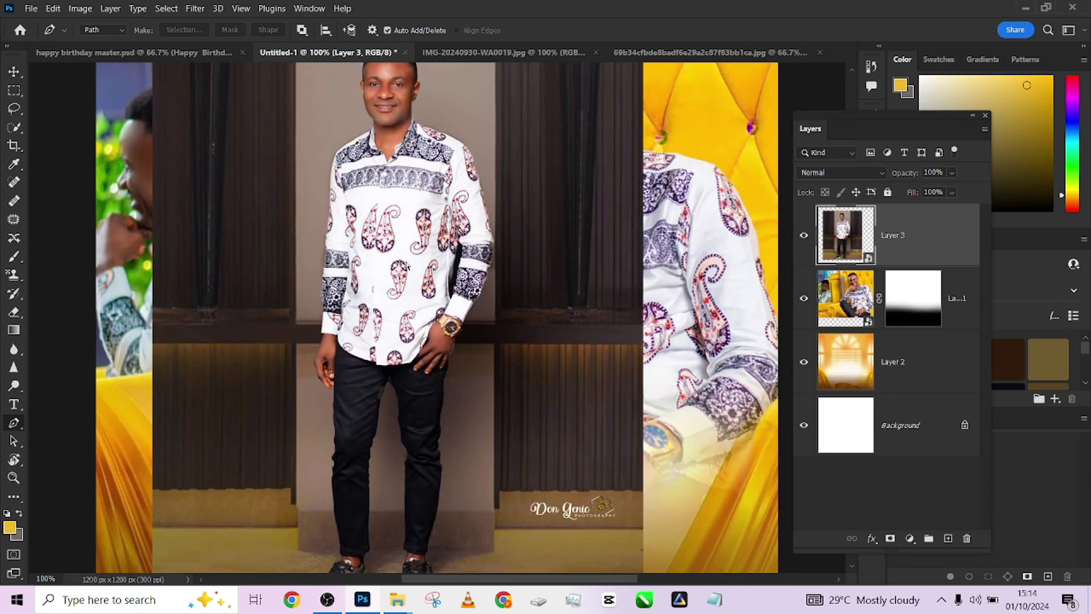
key("ctrl+plus")
key("ctrl+minus")
key("ctrl+minus")
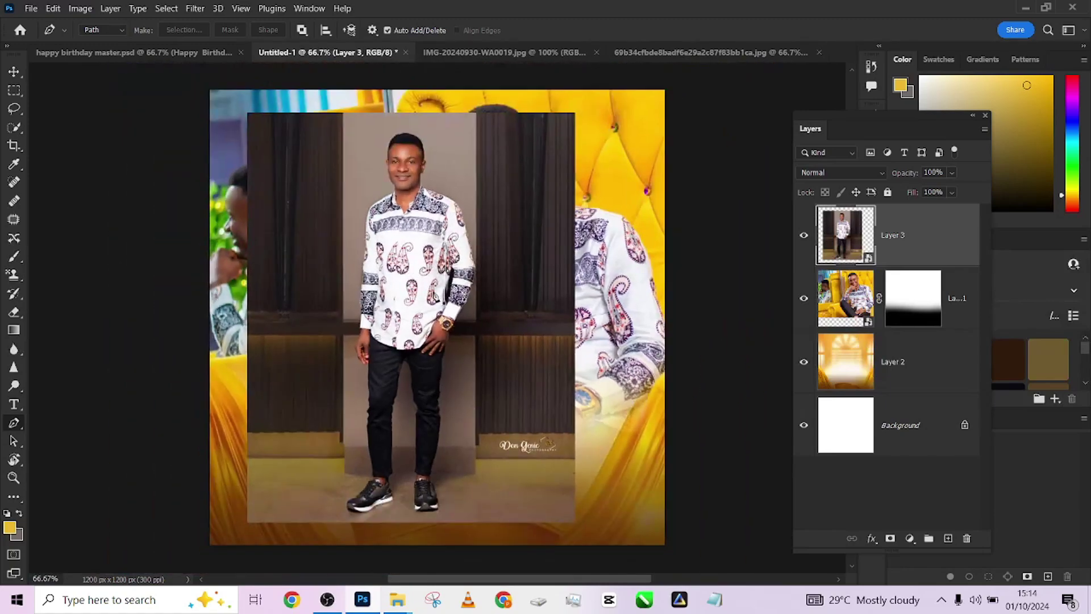
key("ctrl+plus")
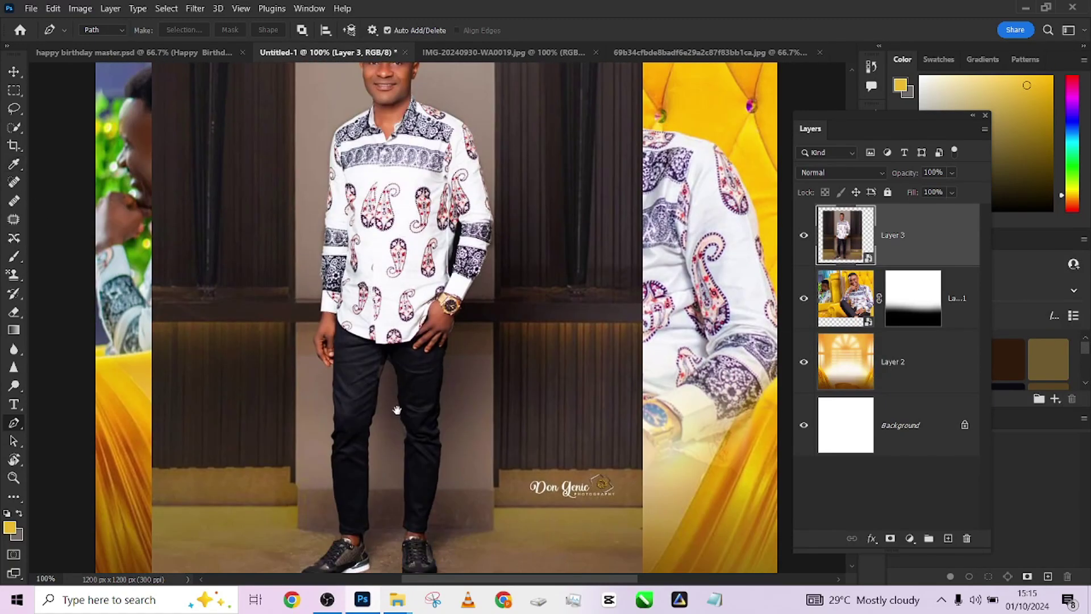
left_click_drag(397, 410, 397, 342)
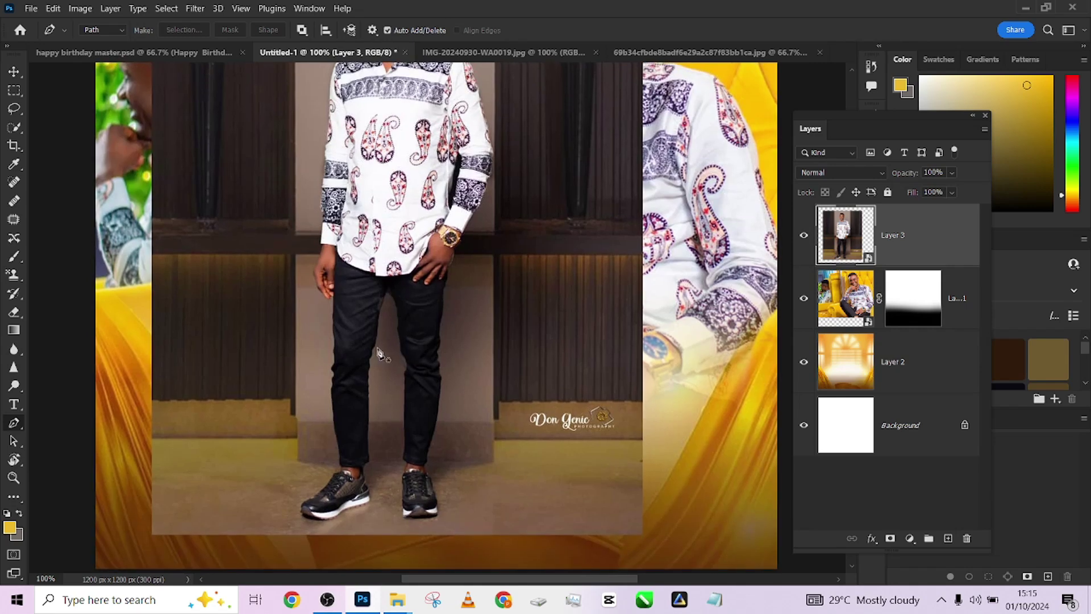
key("ctrl+plus")
scroll(368, 409, "down", 3)
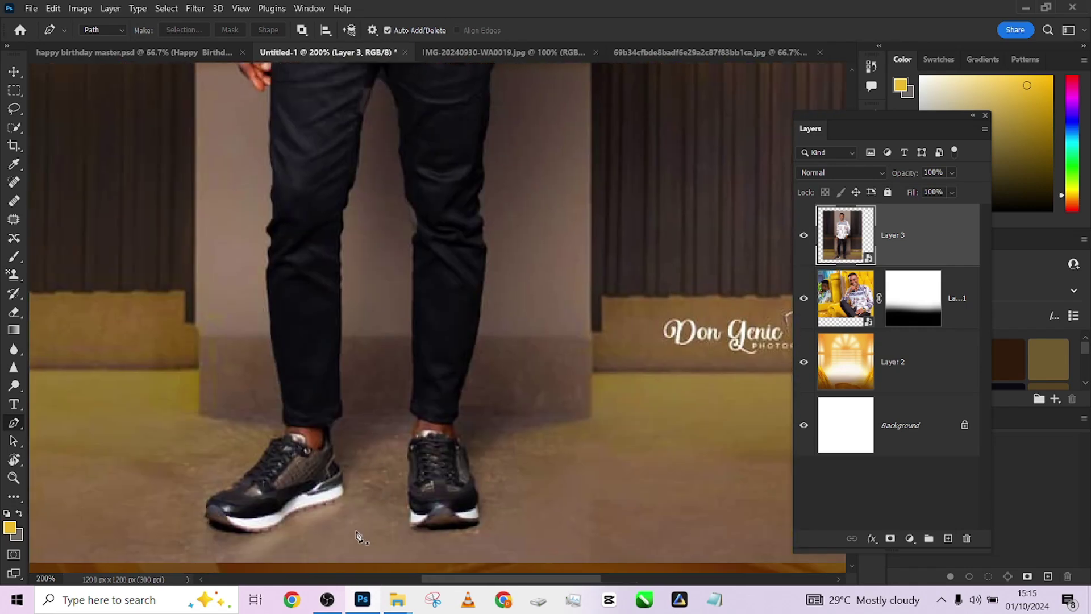
left_click(342, 480)
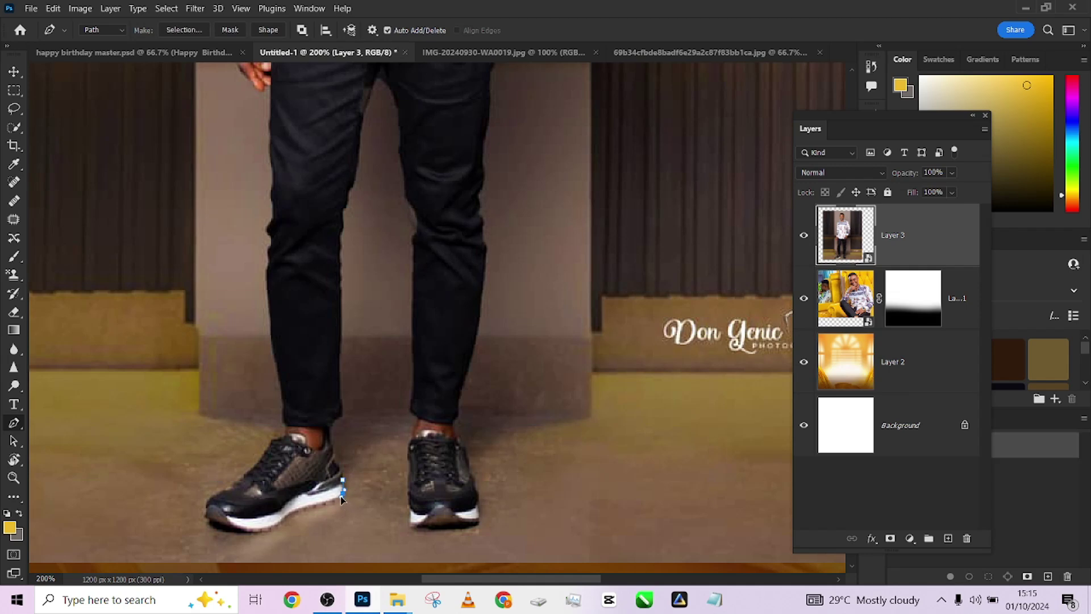
left_click_drag(341, 496, 272, 533)
scroll(228, 528, "up", 2)
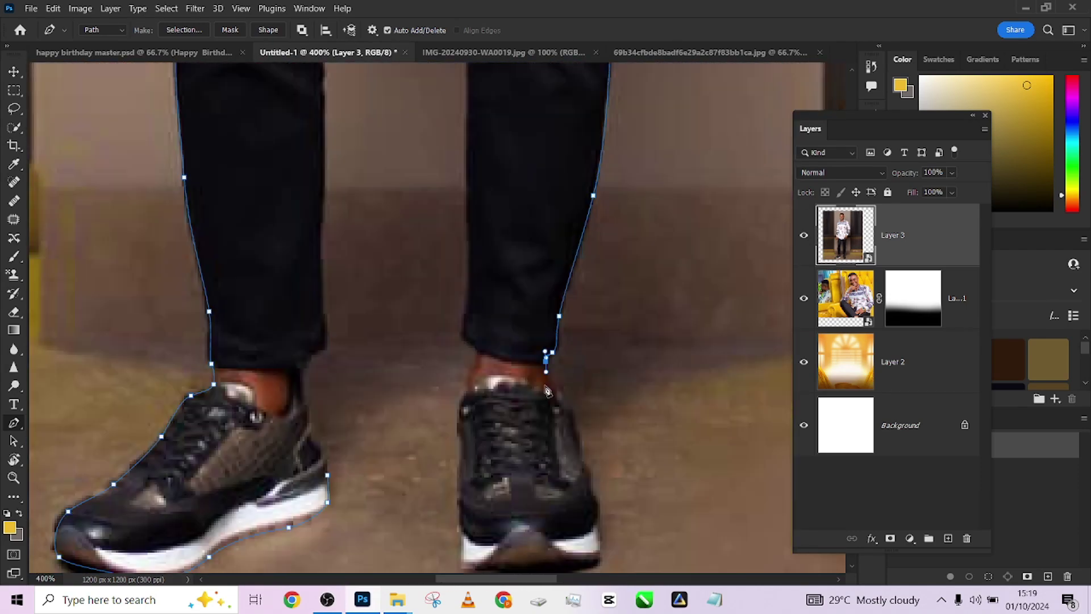
left_click(464, 388)
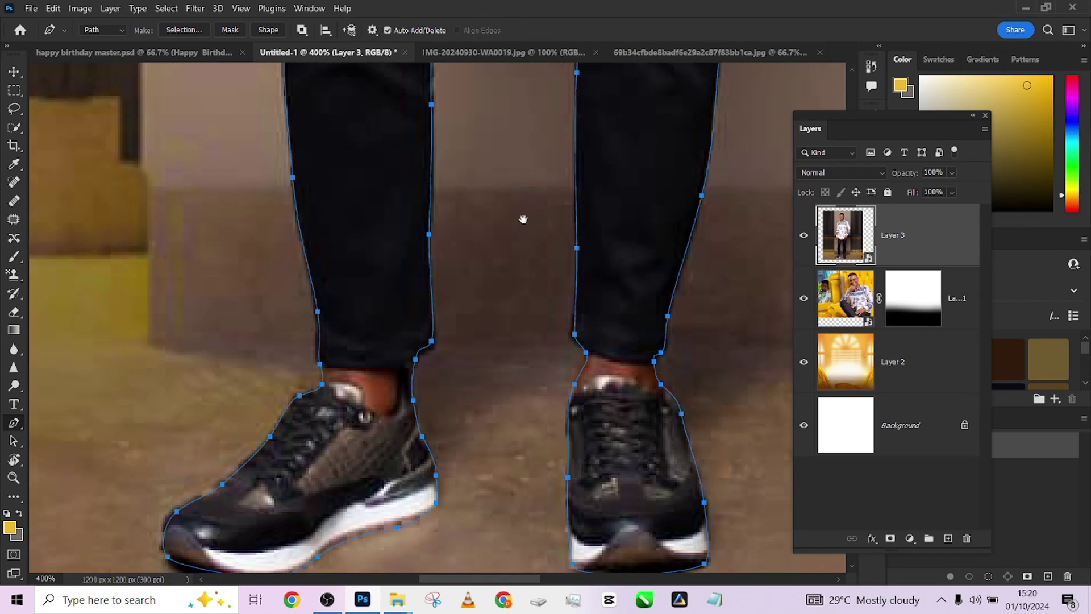
left_click_drag(523, 220, 510, 407)
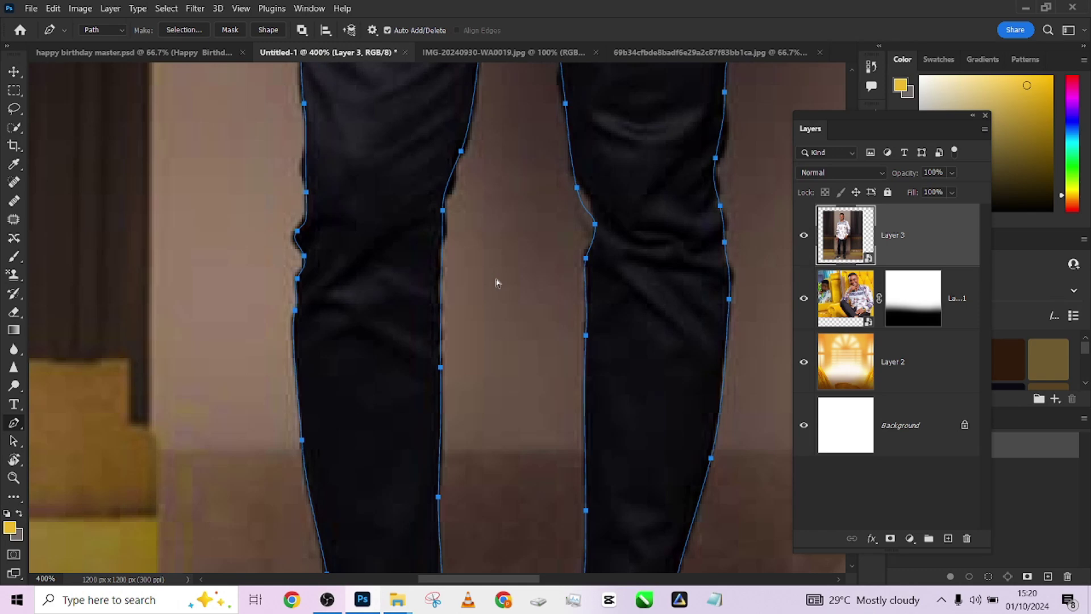
Step: Turn the path into a new anti-aliased selection with a 1.5-pixel feather and mask the standing-man layer with it
key("ctrl+0")
right_click(410, 247)
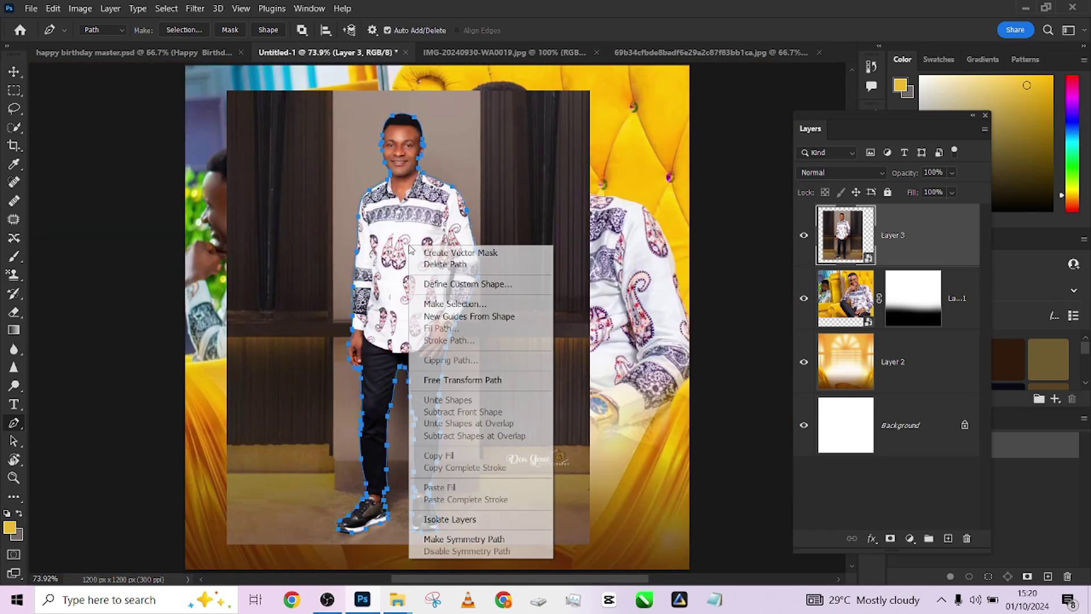
left_click(457, 304)
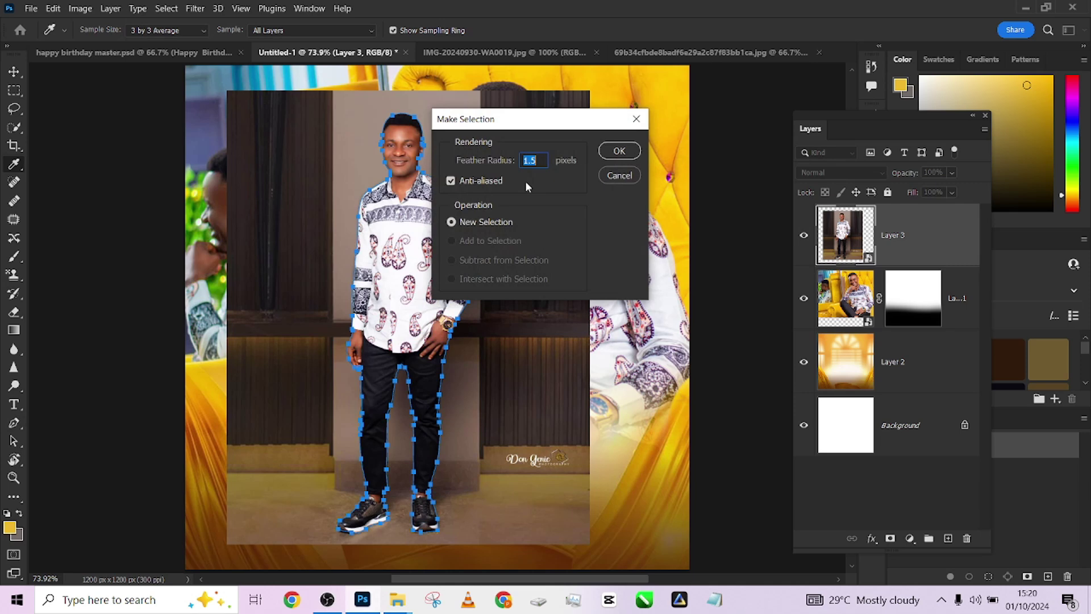
left_click(618, 151)
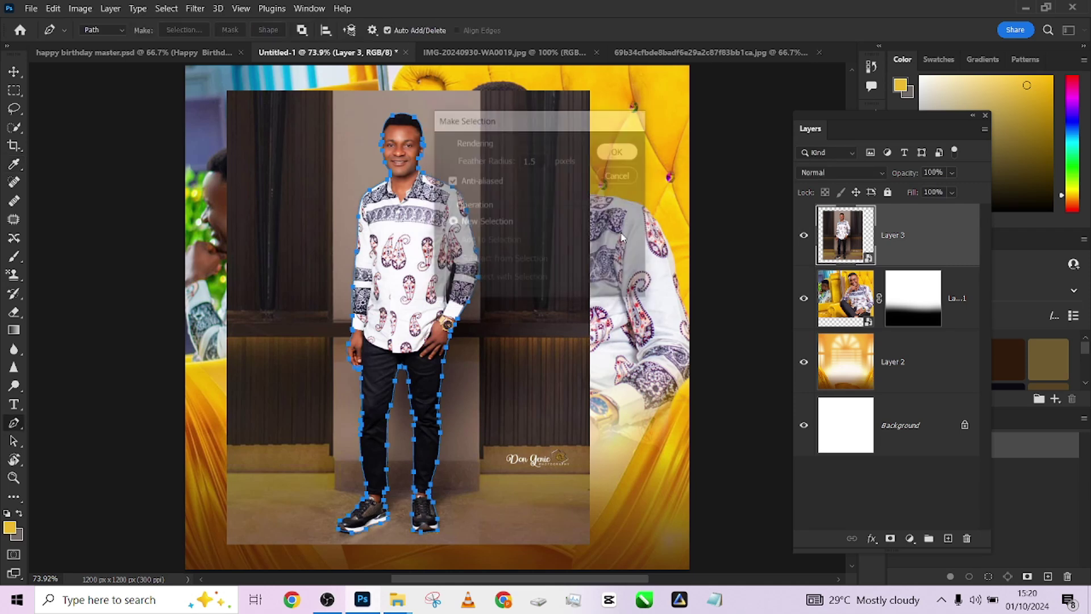
left_click(890, 538)
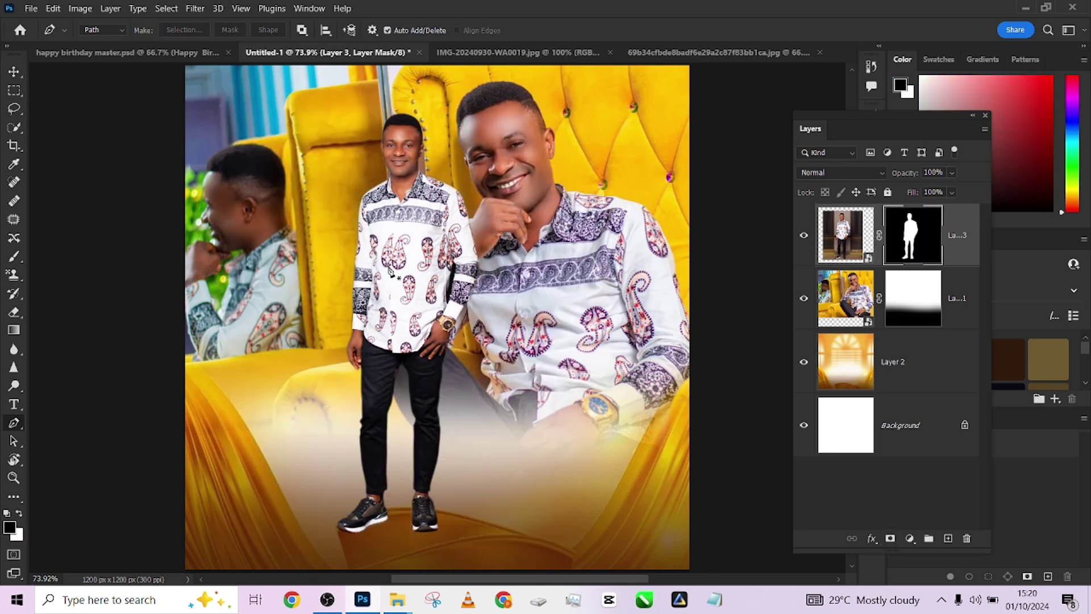
key("ctrl+minus")
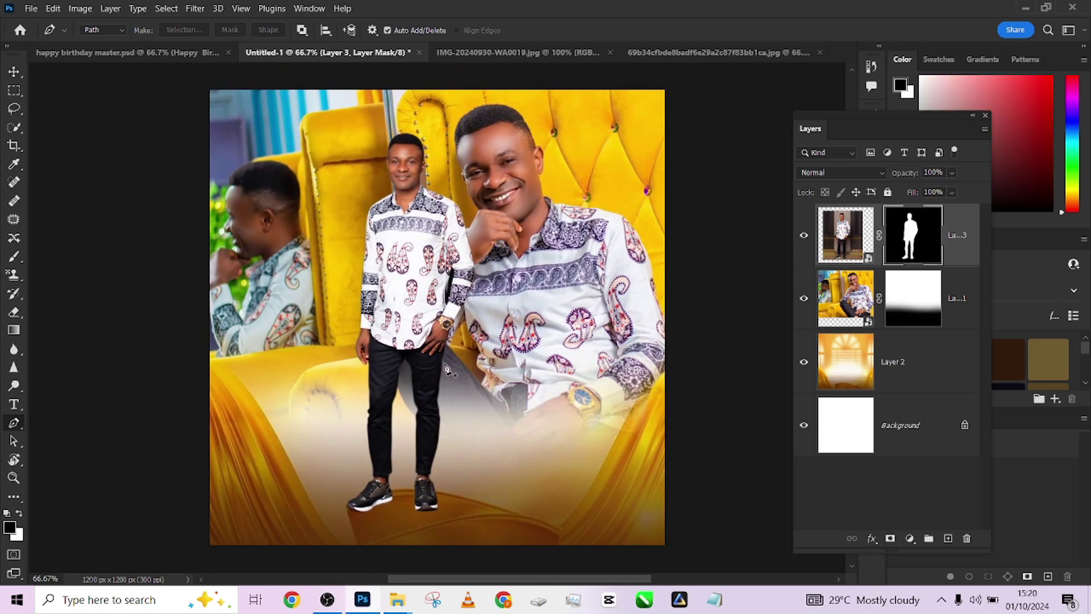
Step: Scale the standing-man cut-out down and place it in the lower-left part of the flyer, with his shoes just above the bottom edge
key("v")
left_click_drag(438, 239, 345, 276)
key("ctrl+minus")
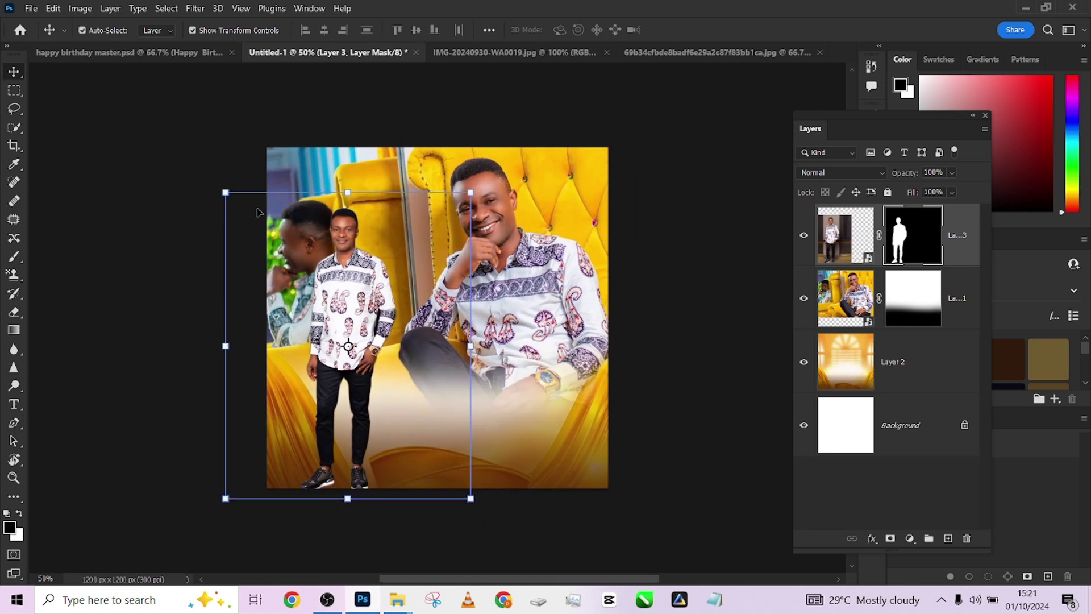
left_click_drag(225, 193, 257, 232)
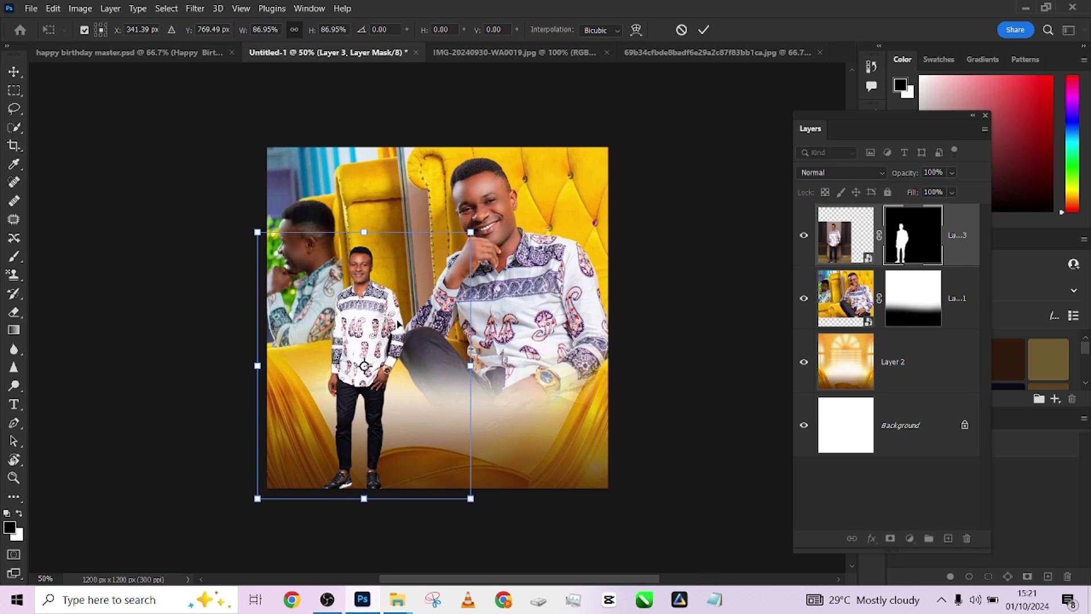
left_click_drag(384, 345, 389, 331)
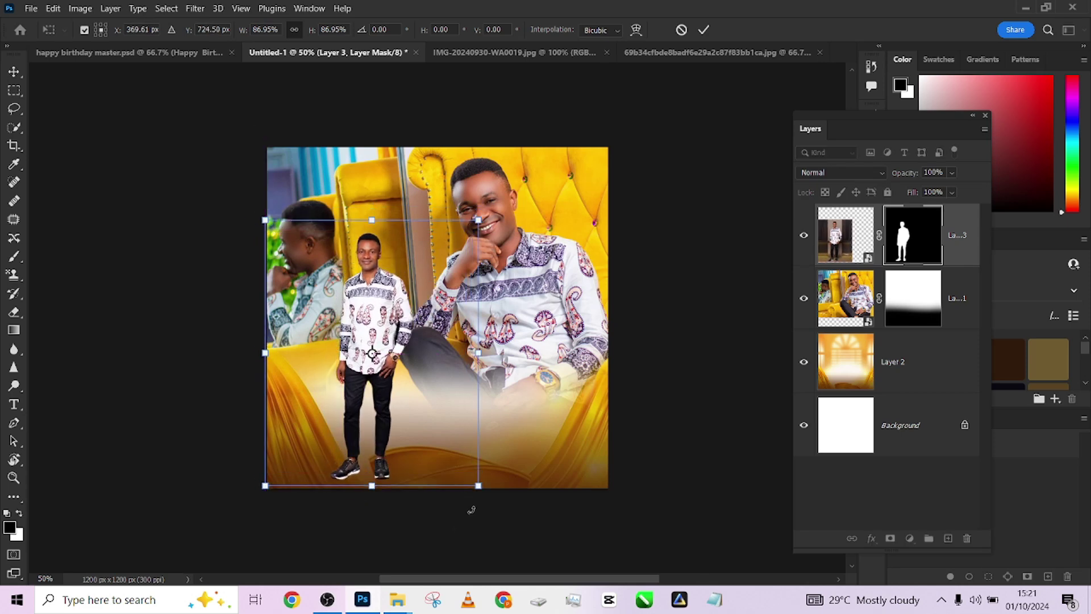
left_click_drag(482, 488, 470, 474)
left_click_drag(367, 302, 368, 317)
left_click_drag(267, 238, 277, 248)
left_click_drag(359, 337, 356, 330)
left_click(704, 29)
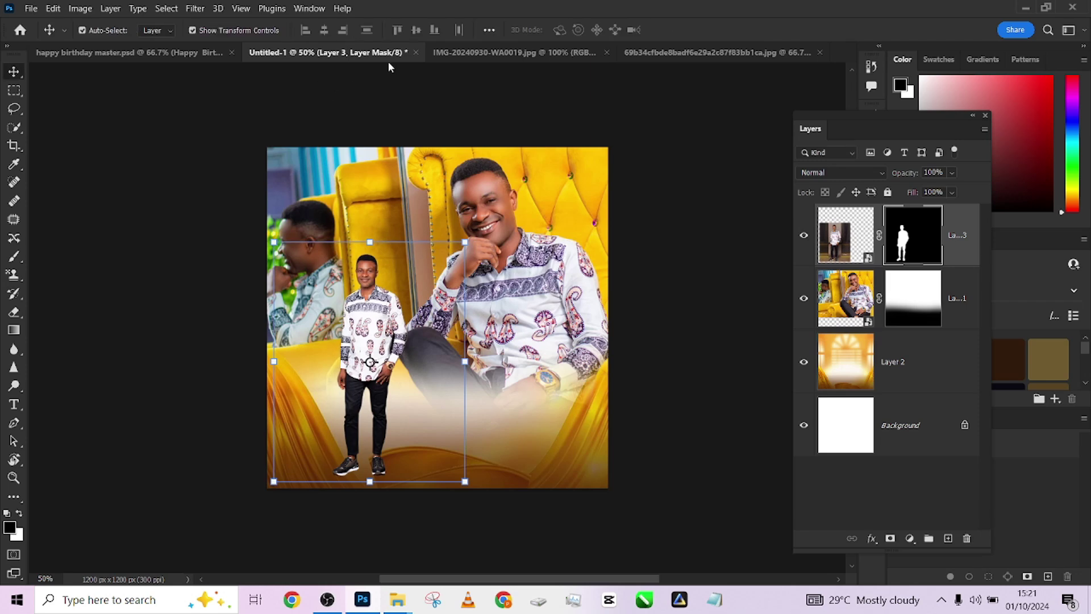
Step: Using the happy birthday master design as reference, shift the standing man slightly left and down and enlarge him a little
left_click(159, 58)
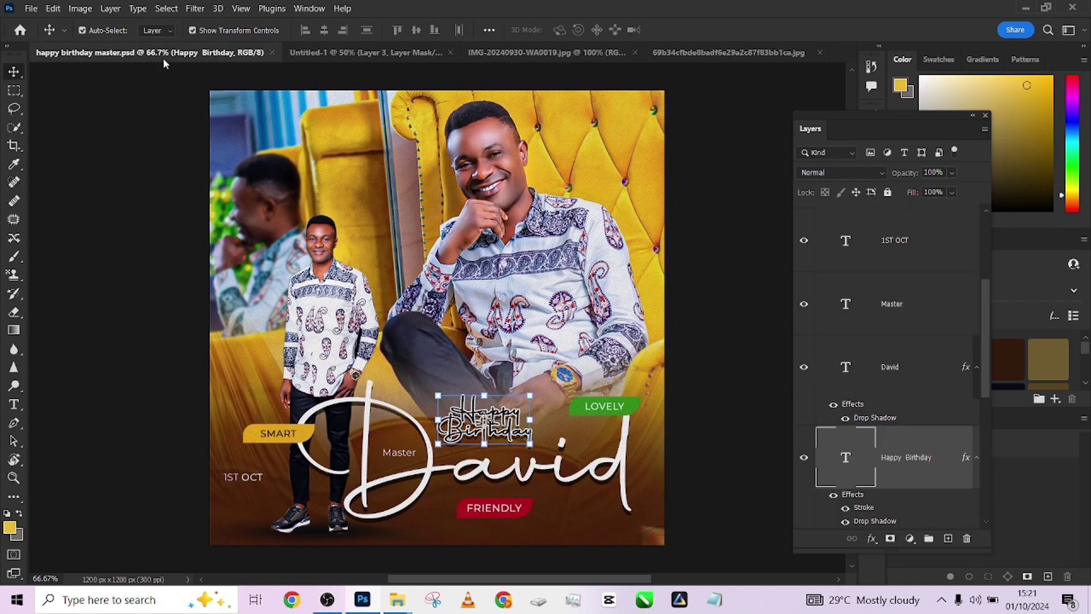
key("ctrl+minus")
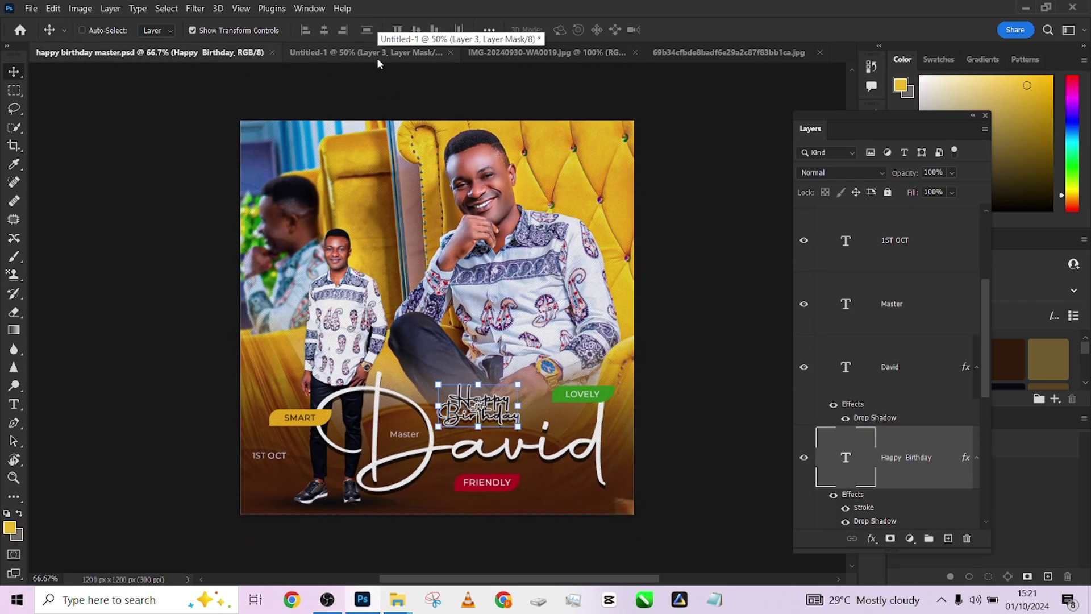
left_click(321, 53)
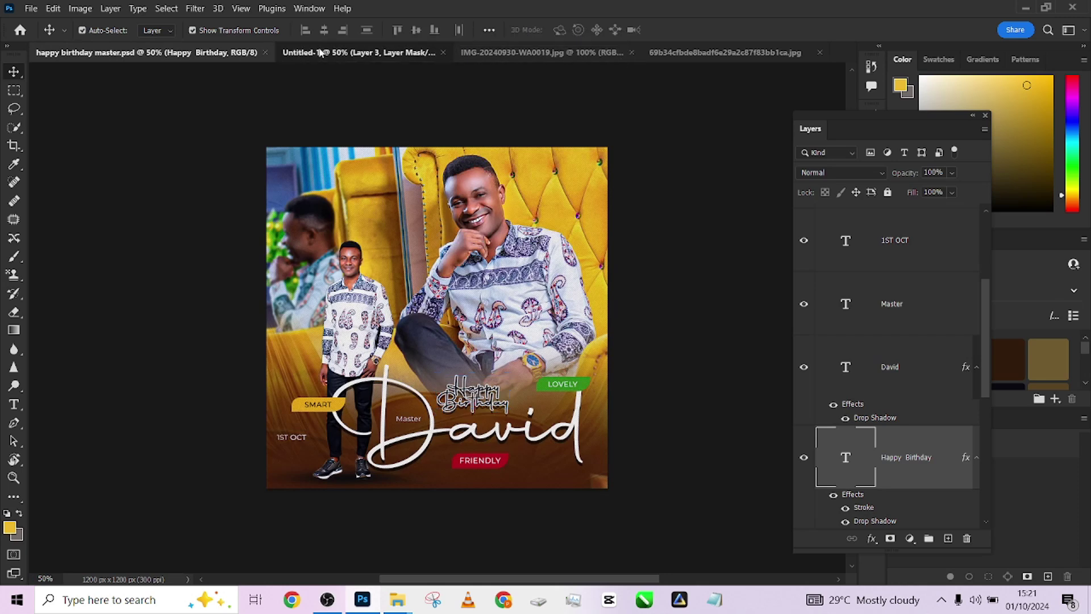
left_click_drag(375, 303, 368, 310)
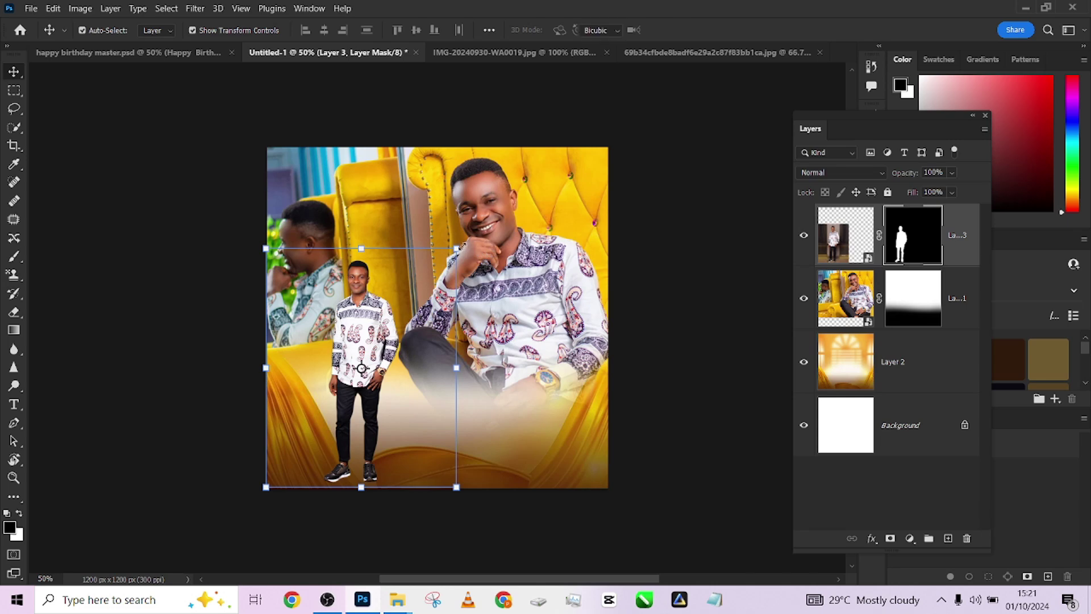
left_click_drag(457, 249, 460, 239)
left_click_drag(264, 241, 259, 240)
left_click(703, 32)
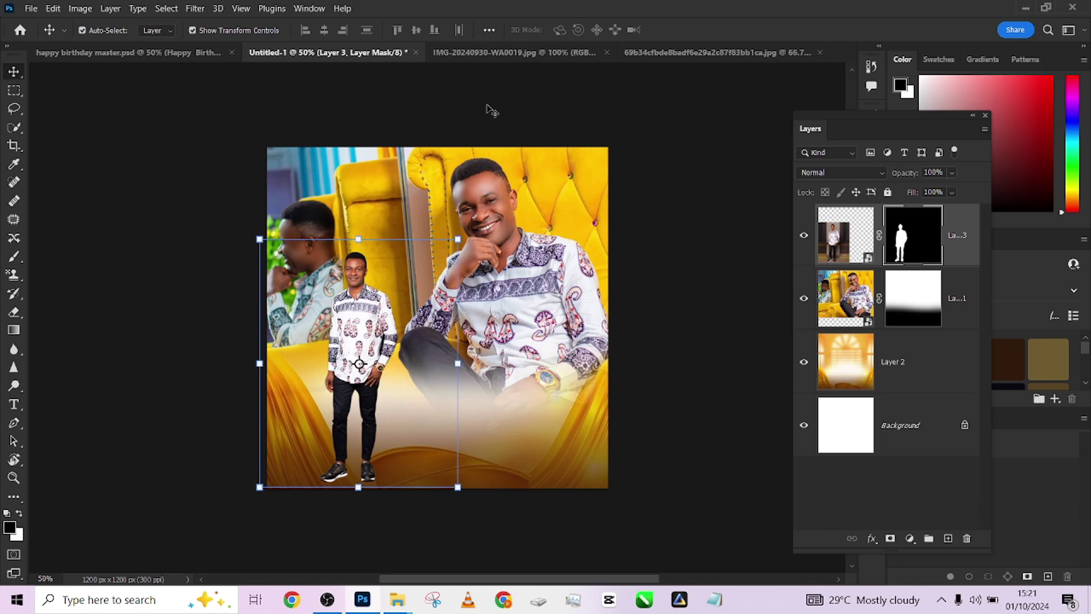
Step: Check the master design again and add a new empty layer between the standing-man and seated-man layers
left_click(148, 51)
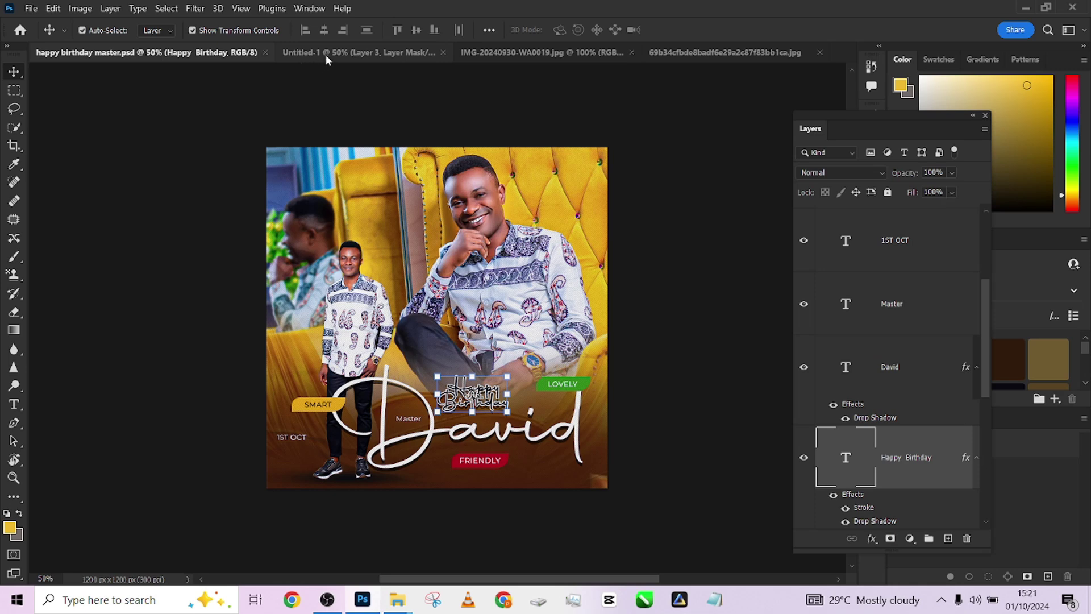
left_click(326, 55)
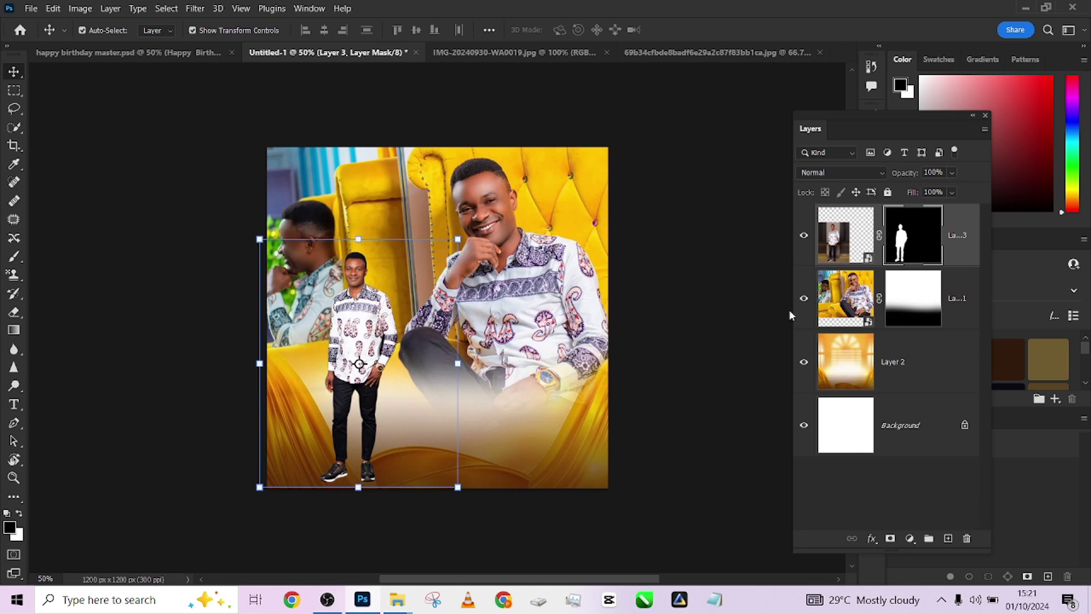
left_click(959, 297)
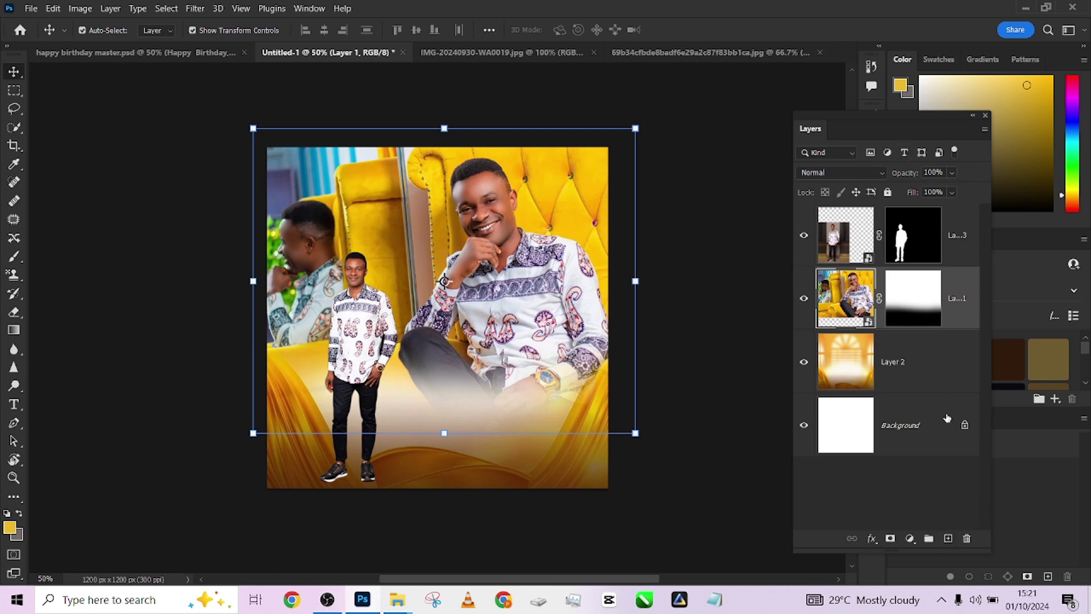
left_click(850, 244)
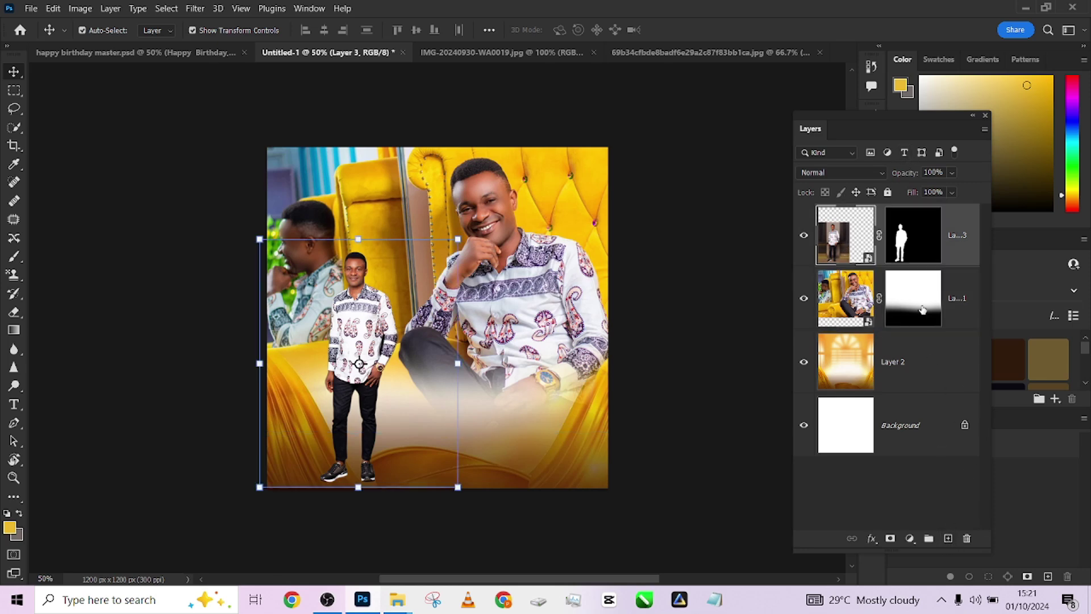
left_click(950, 297)
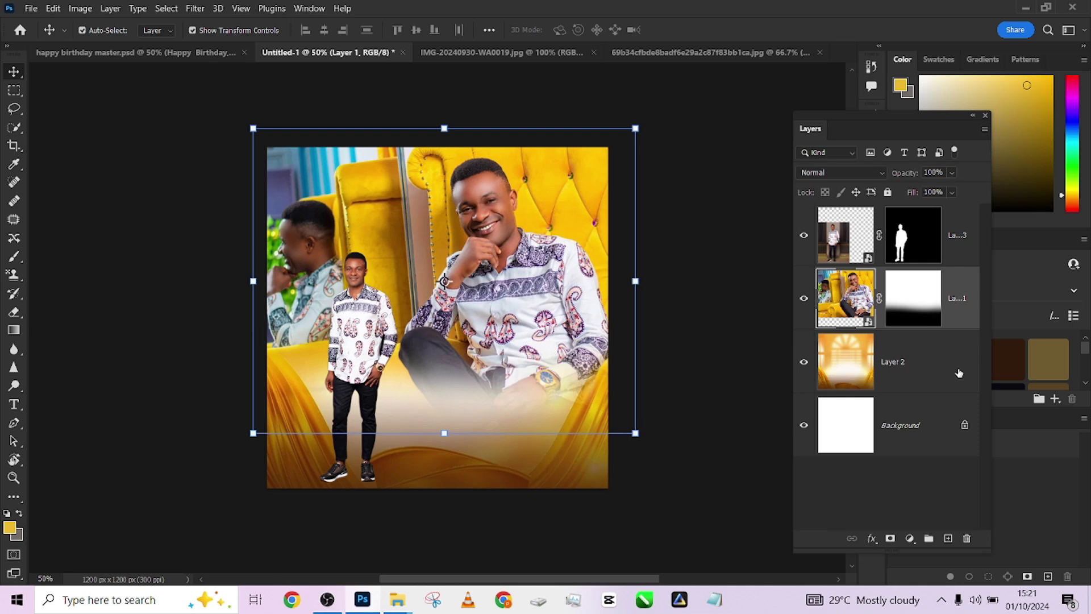
left_click(948, 539)
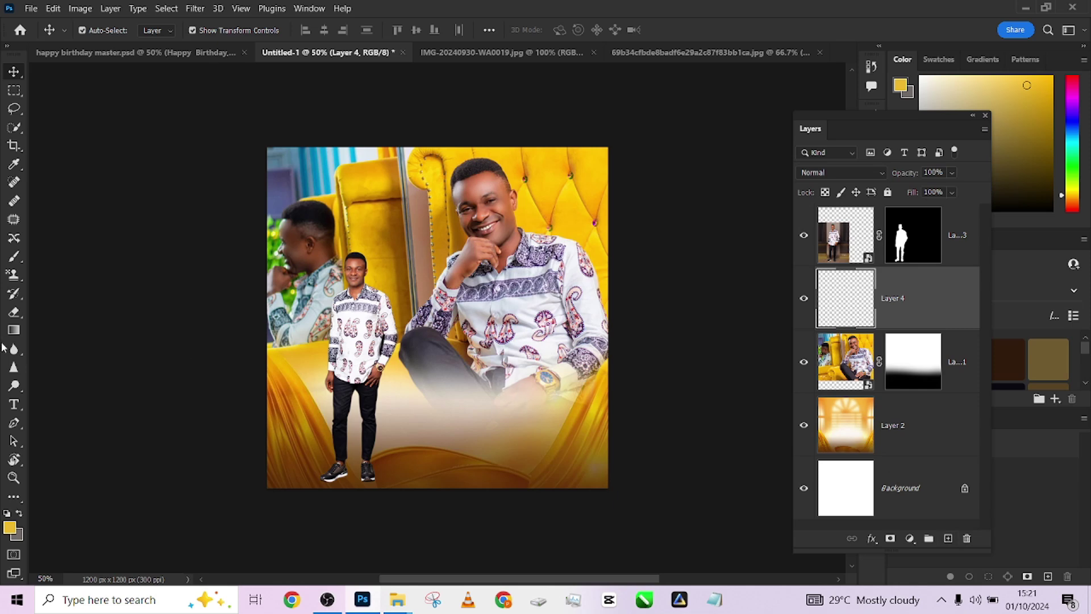
Step: Paint a soft near-black (#080808) spot on the new layer with a 600-pixel brush at 78% flow
left_click(13, 256)
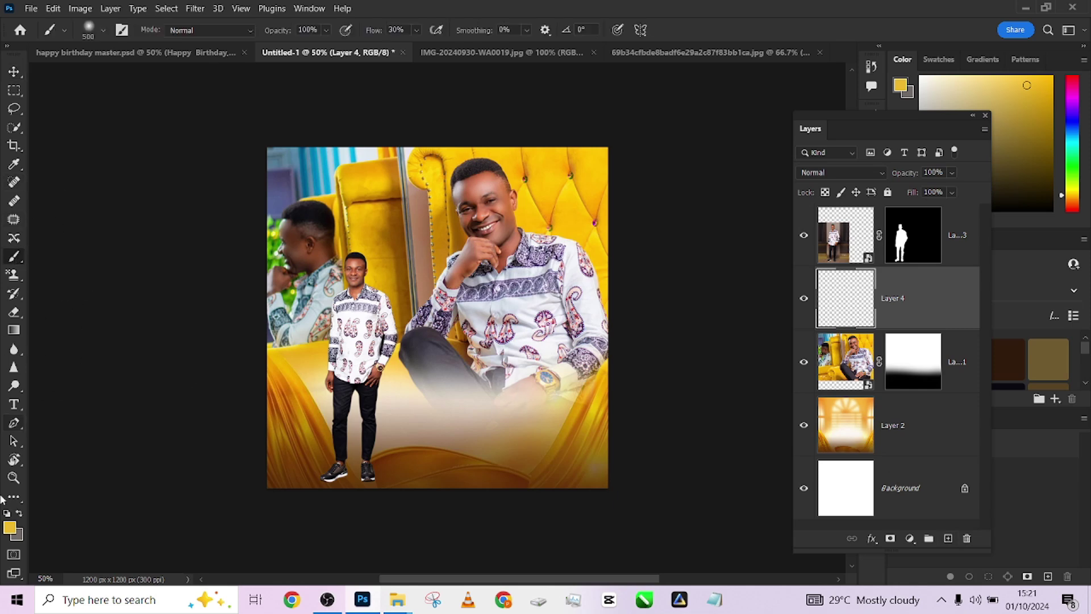
left_click(9, 527)
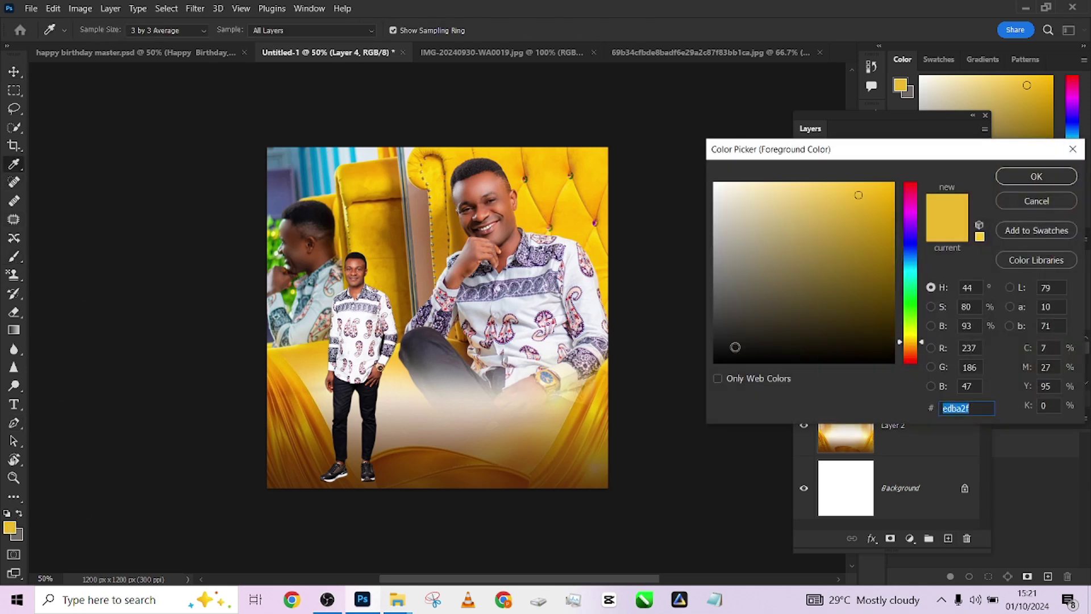
left_click_drag(736, 347, 707, 358)
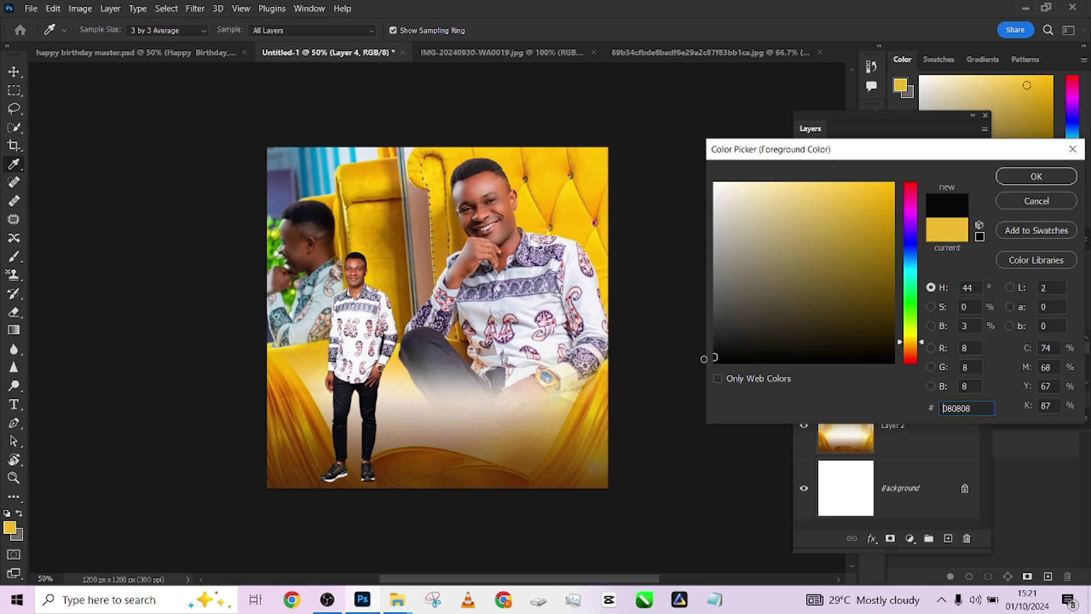
left_click(1002, 178)
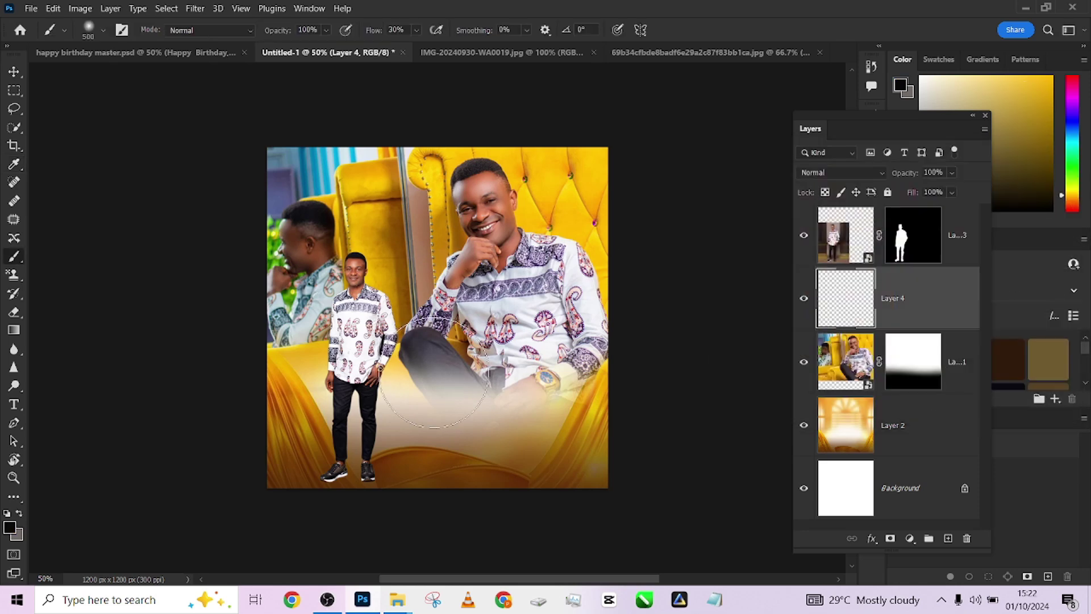
left_click(416, 31)
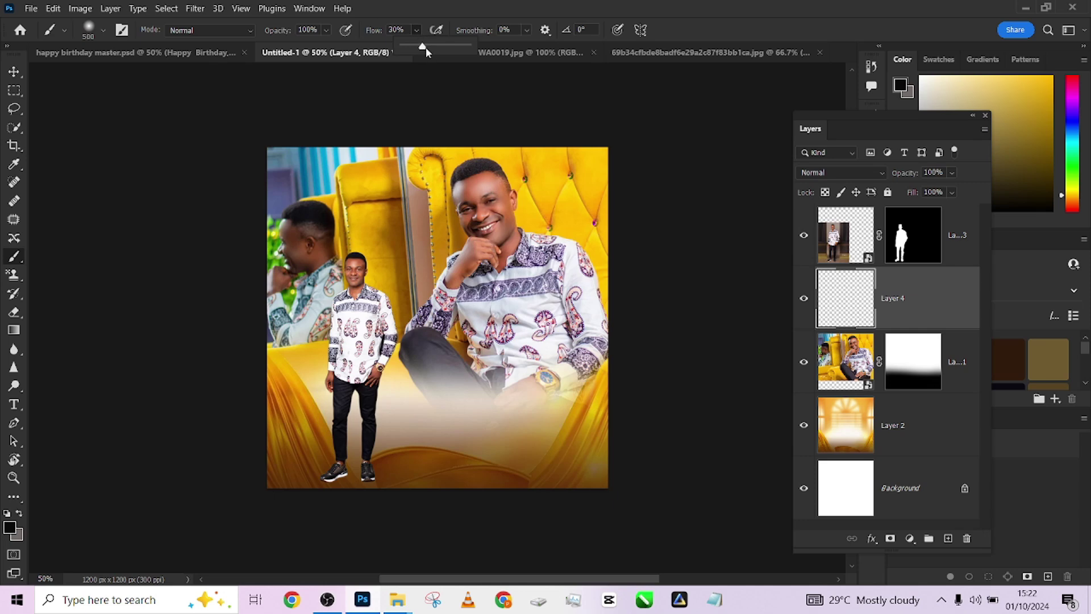
left_click_drag(426, 50, 453, 57)
key("]")
mouse_move(432, 364)
left_mouse_down()
mouse_move(426, 396)
mouse_move(456, 398)
left_mouse_up()
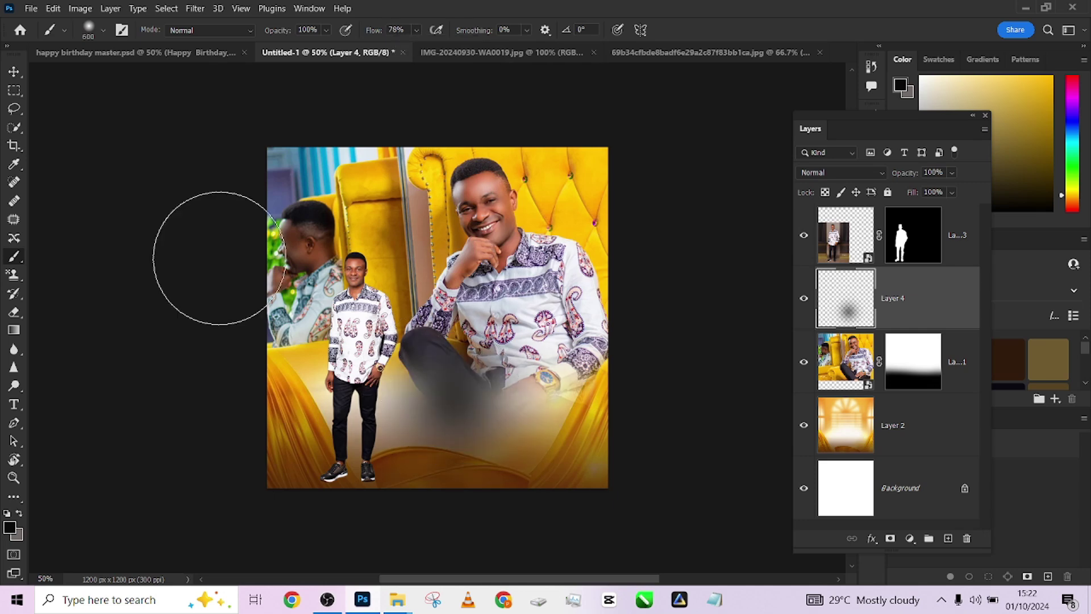
Step: Flatten the black spot to about 91% width and 11% height and place it under the standing man's shoes as a ground shadow
left_click(14, 72)
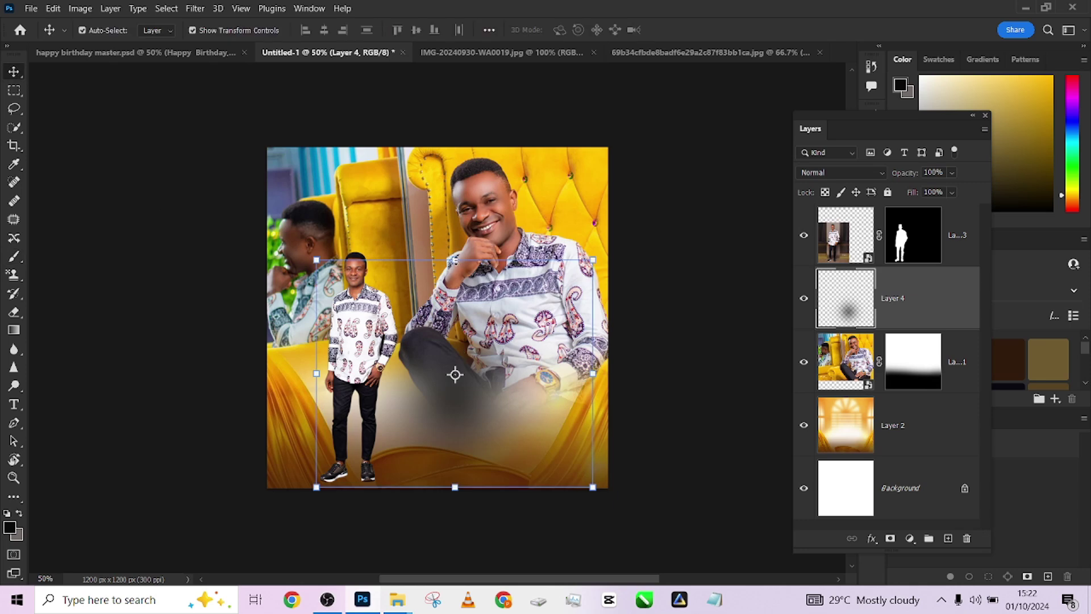
left_click_drag(455, 260, 471, 422)
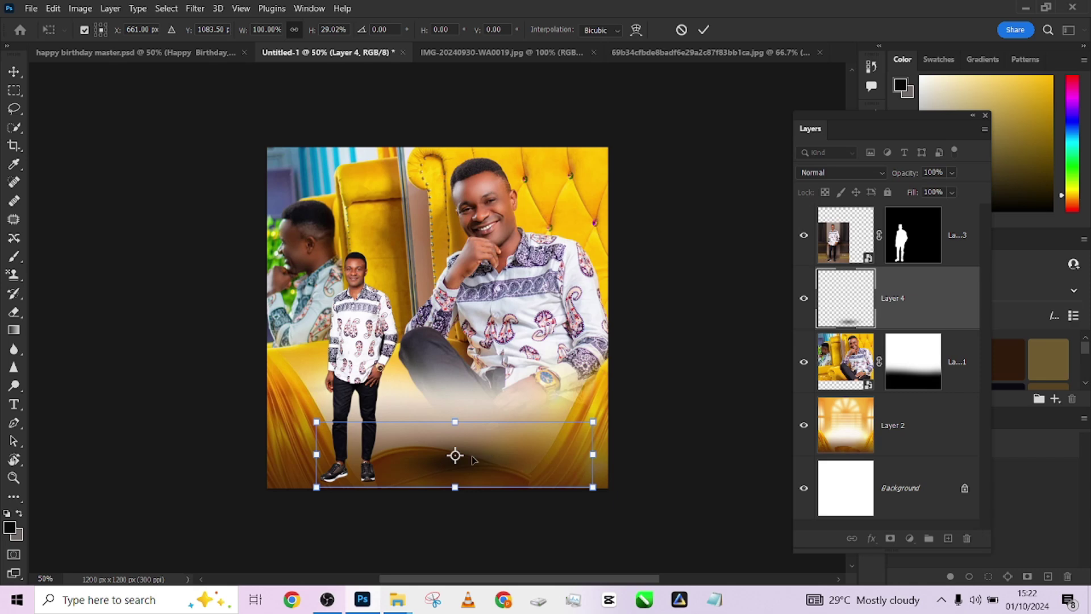
left_click_drag(448, 493, 397, 479)
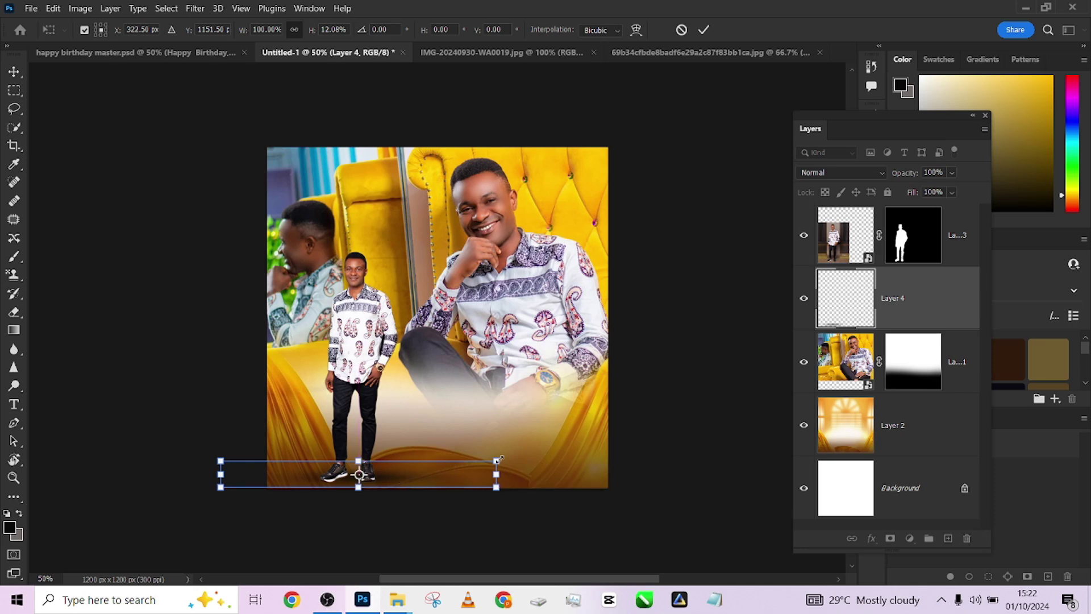
left_click_drag(497, 460, 483, 459)
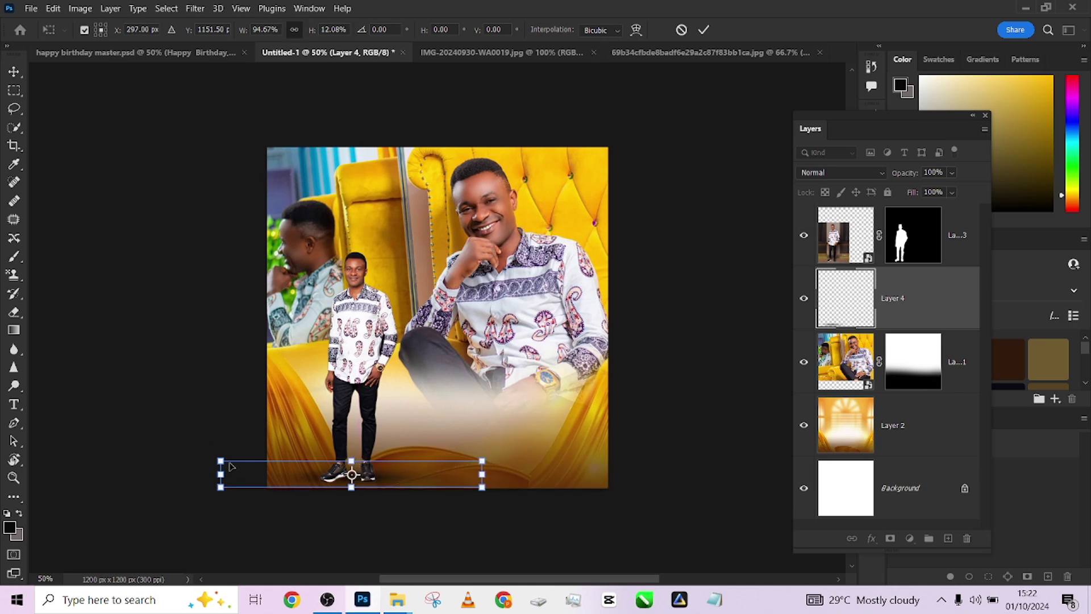
left_click_drag(221, 461, 230, 463)
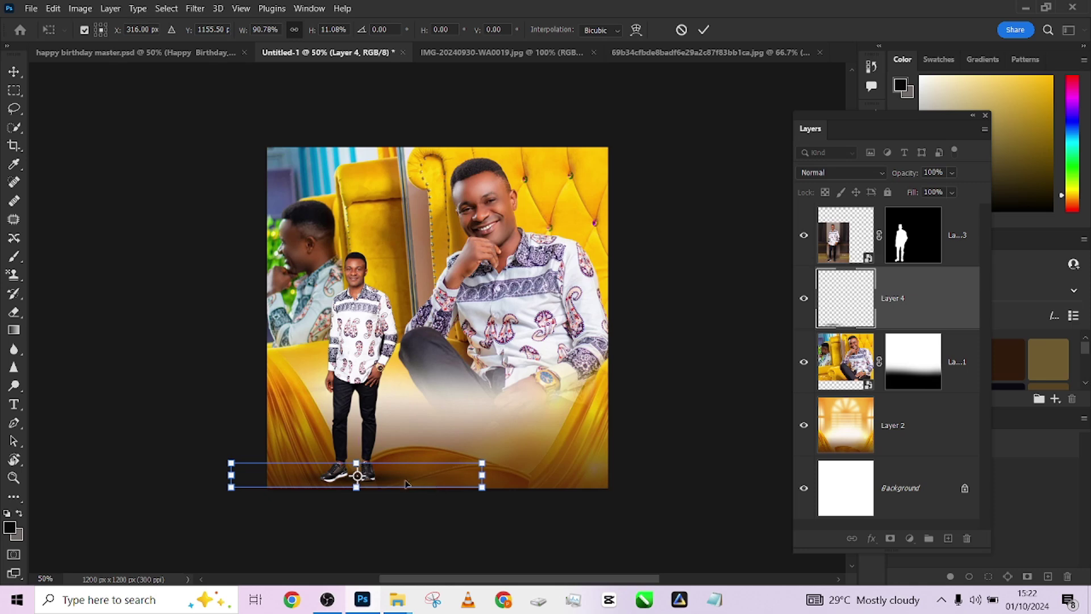
left_click_drag(405, 484, 396, 483)
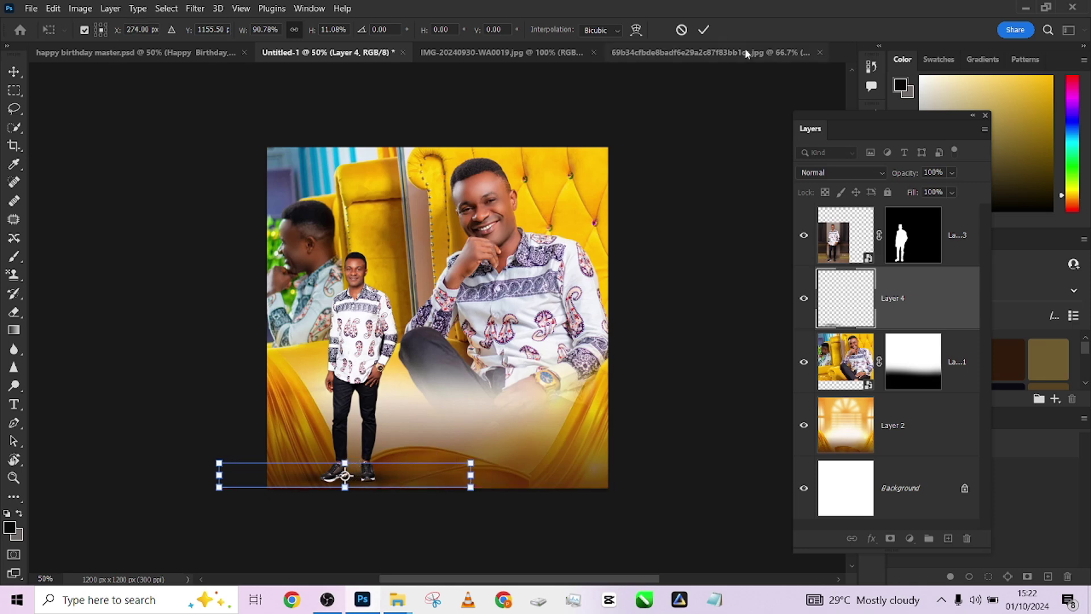
left_click(704, 30)
left_click(650, 383)
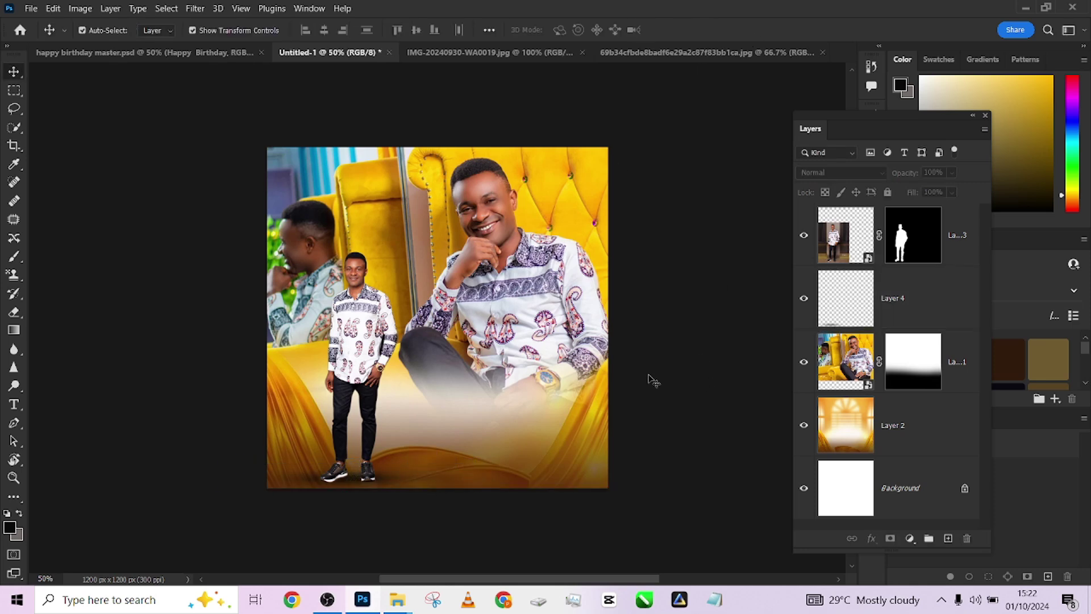
Step: Soften the shadow under the shoes with a Gaussian Blur
left_click(382, 485)
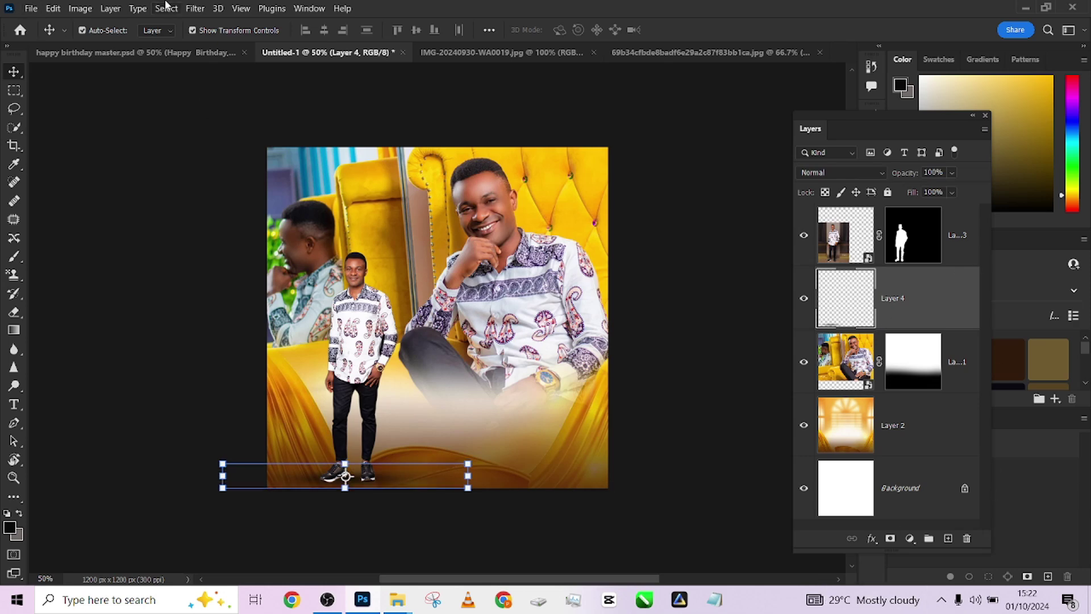
left_click(194, 9)
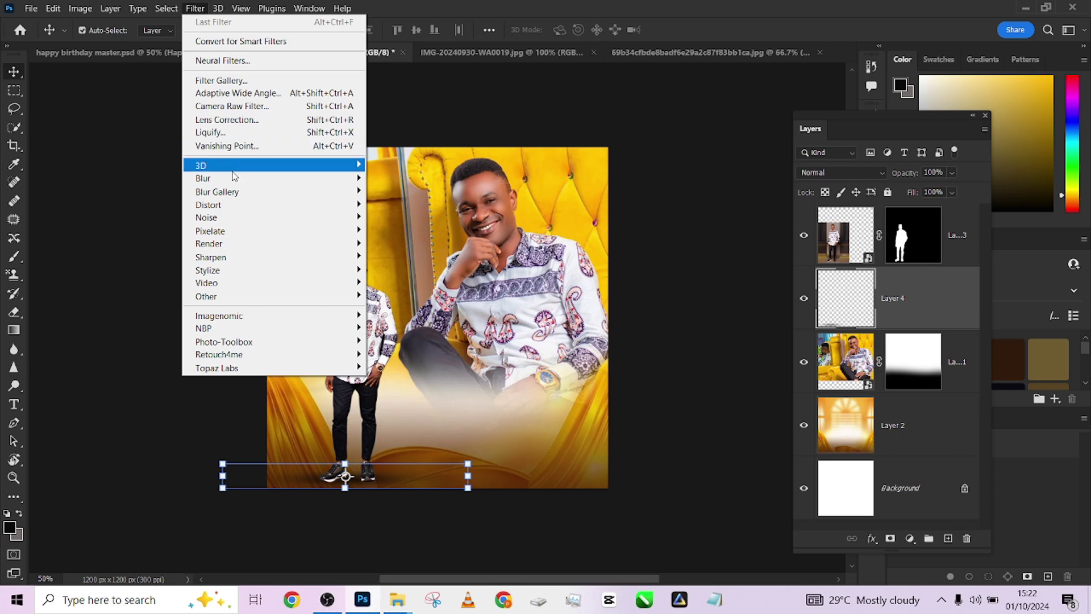
mouse_move(318, 180)
left_click(427, 231)
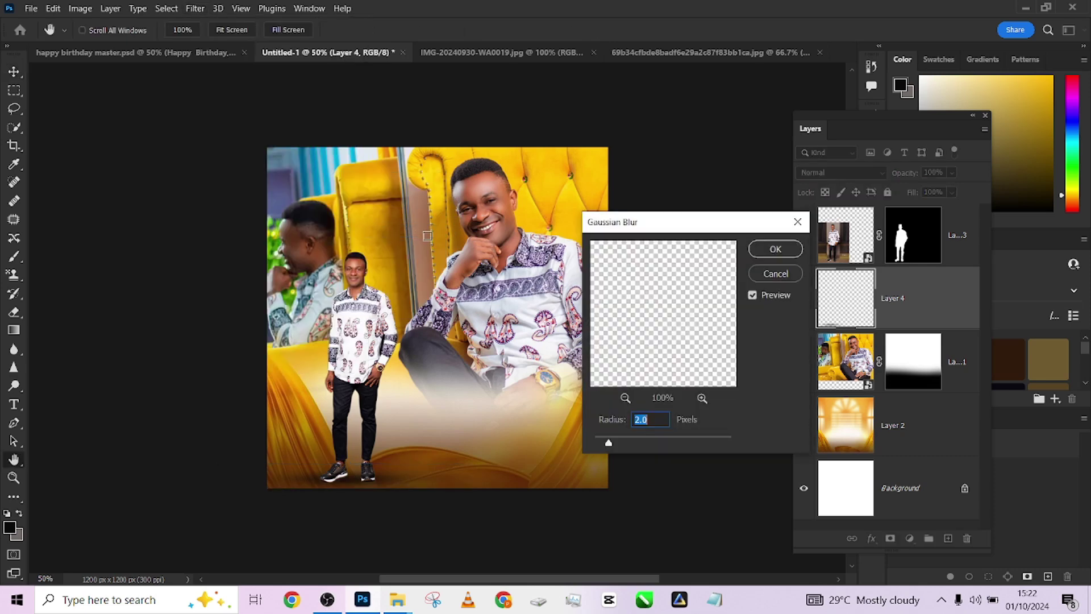
mouse_move(612, 445)
left_mouse_down()
mouse_move(654, 443)
mouse_move(620, 444)
left_mouse_up()
left_click(775, 250)
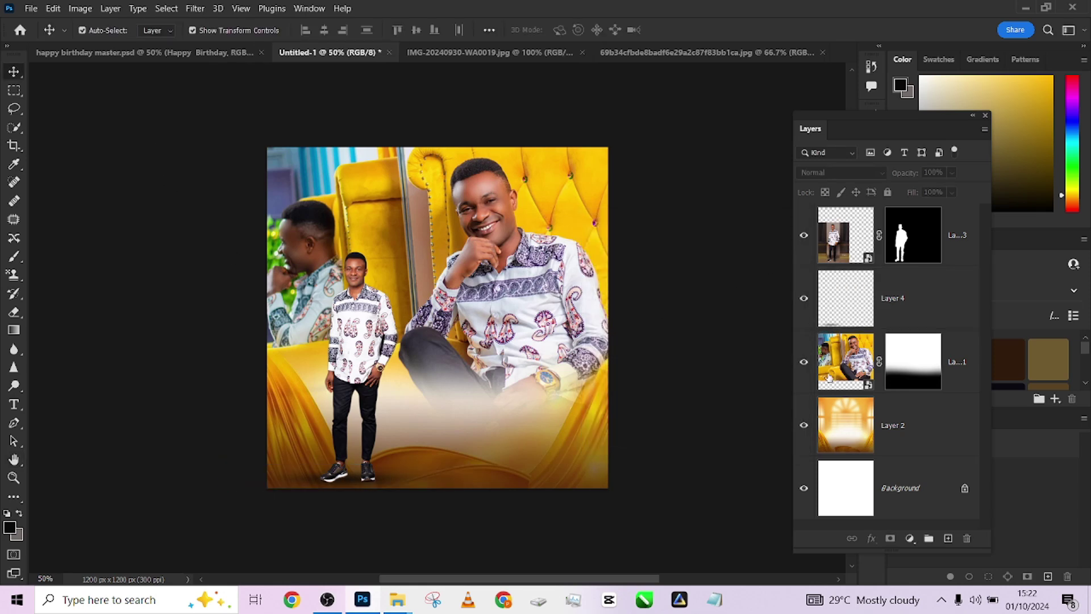
Step: Check the shoe shadow by hiding and showing its layer, and compare the flyer with the master design
left_click(807, 301)
left_click(807, 301)
left_click(130, 53)
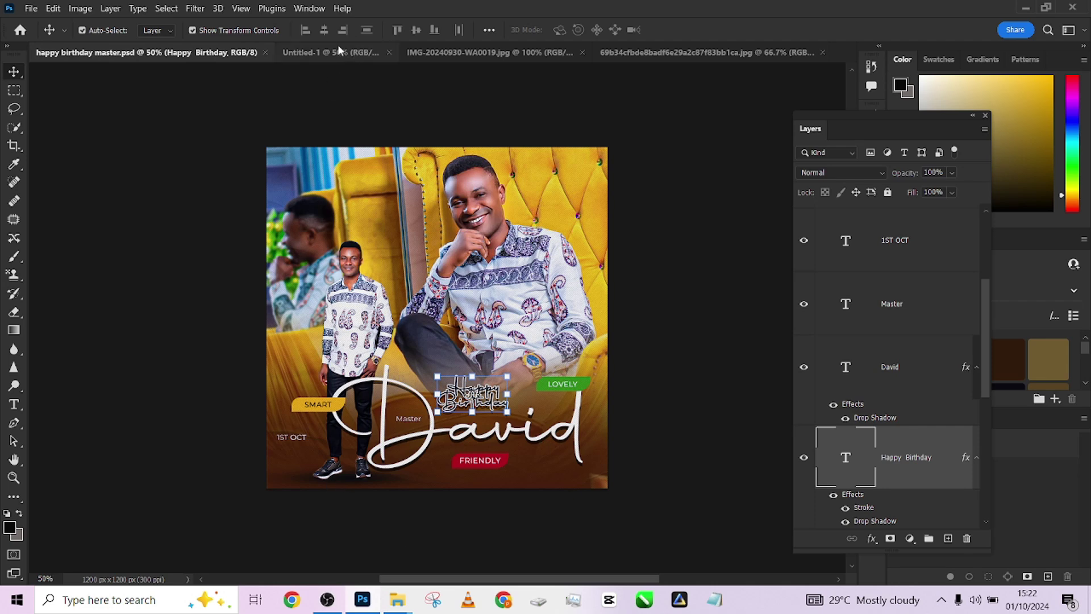
left_click(327, 53)
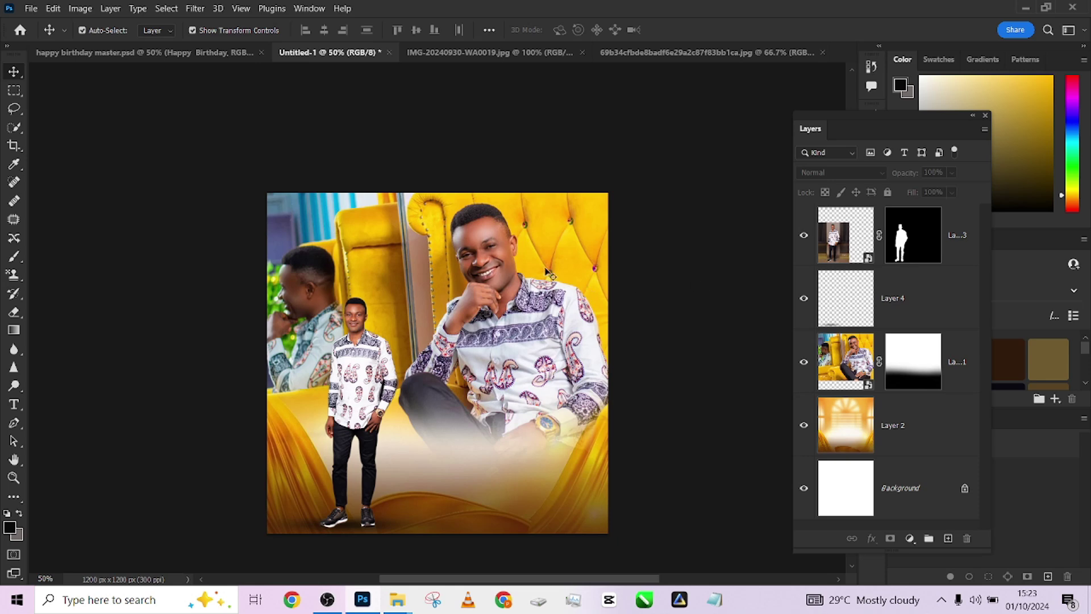
Step: Adjust the seated photo with the Camera Raw Filter: Temperature -10, Exposure +0.20, Highlights -76 and Contrast +8
left_click(513, 294)
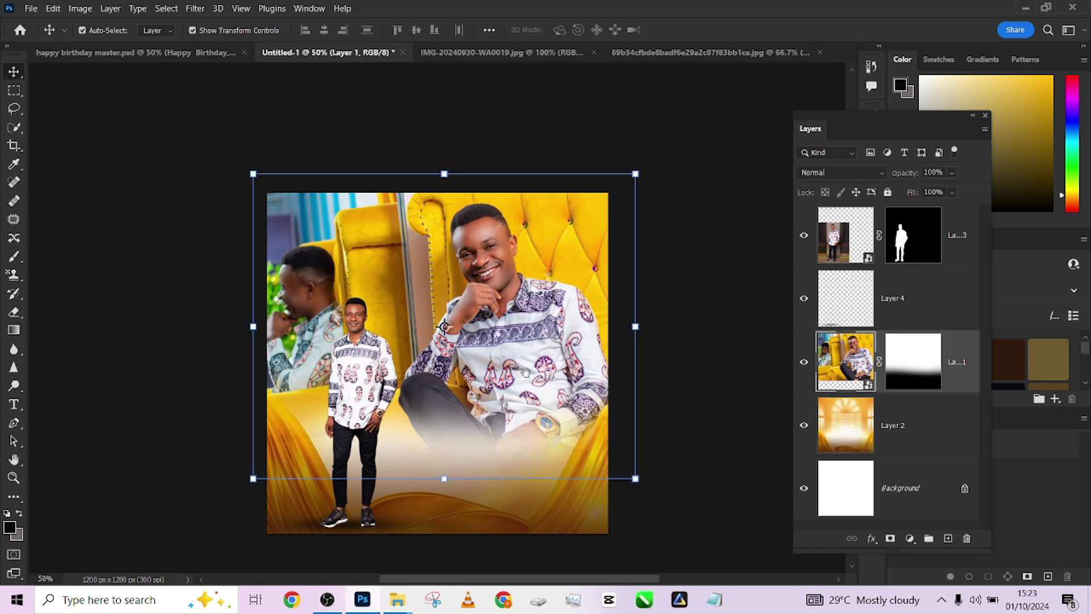
scroll(525, 372, "down", 2)
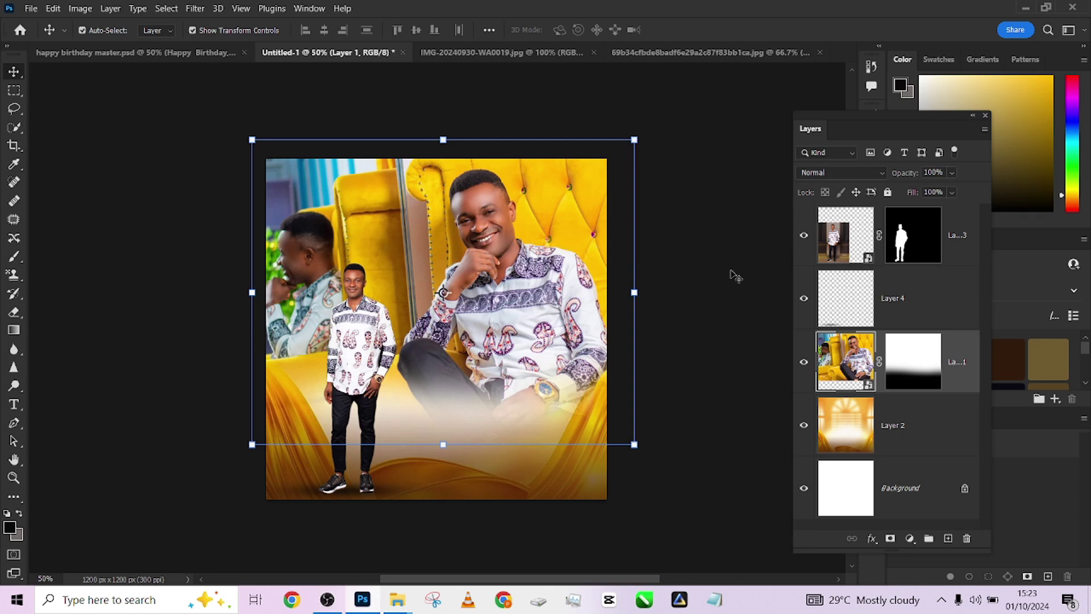
left_click(194, 8)
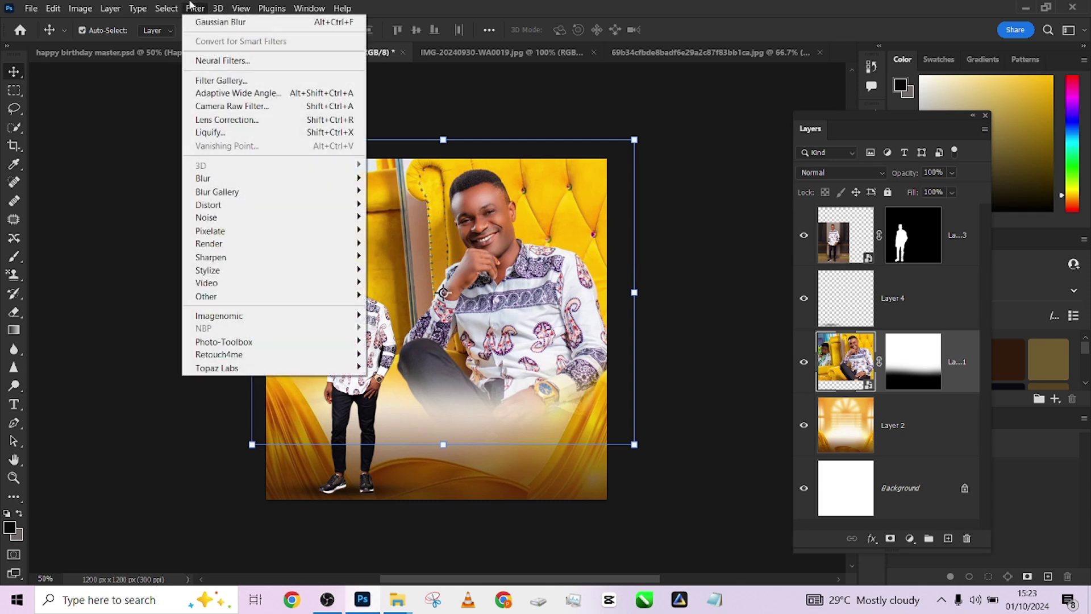
left_click(222, 107)
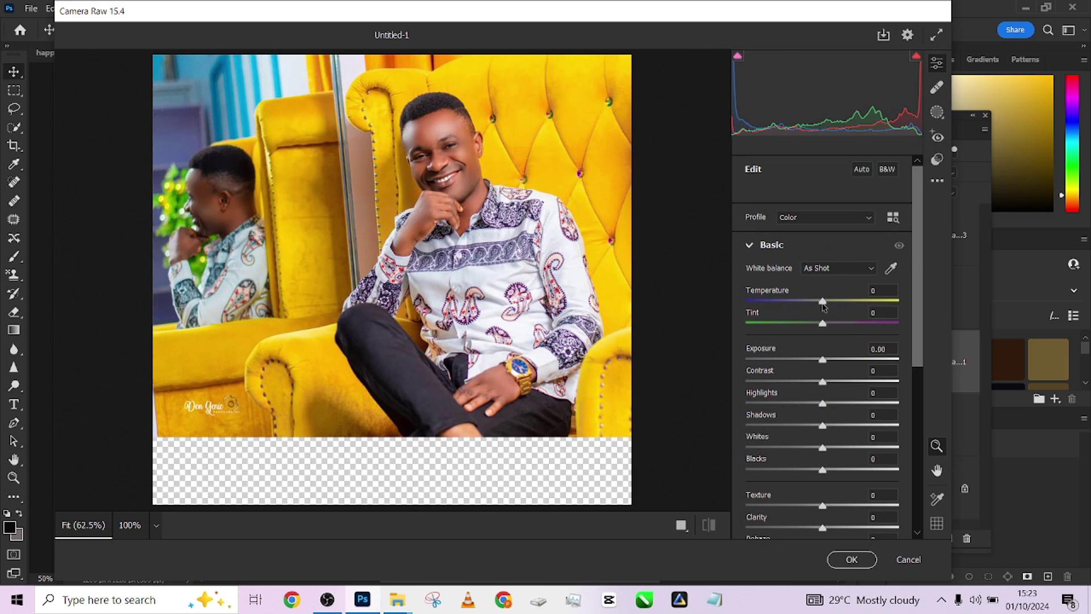
left_click_drag(822, 305, 816, 303)
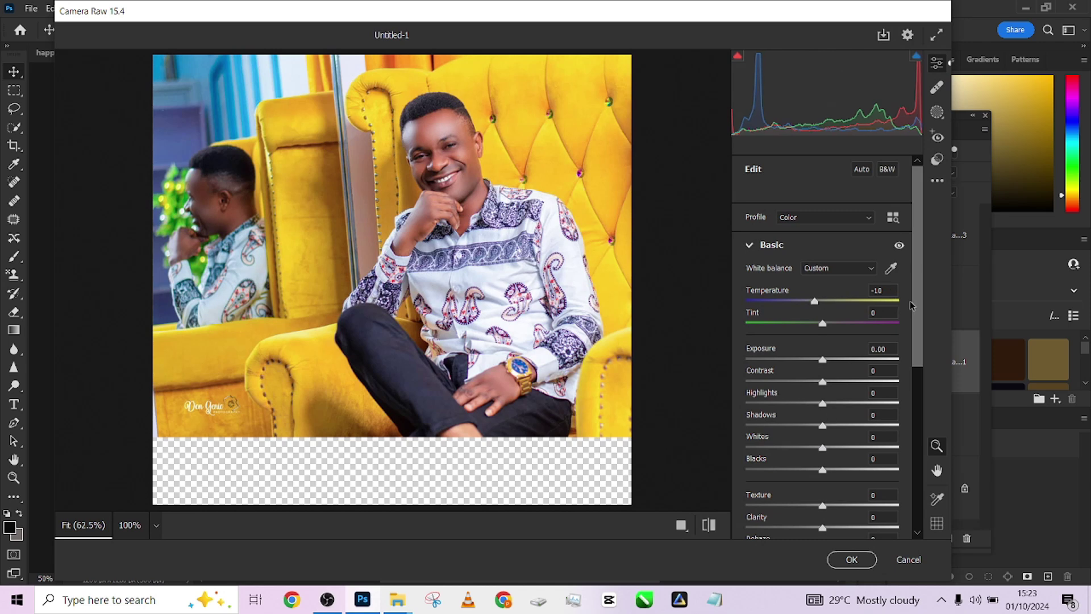
left_click_drag(915, 298, 915, 311)
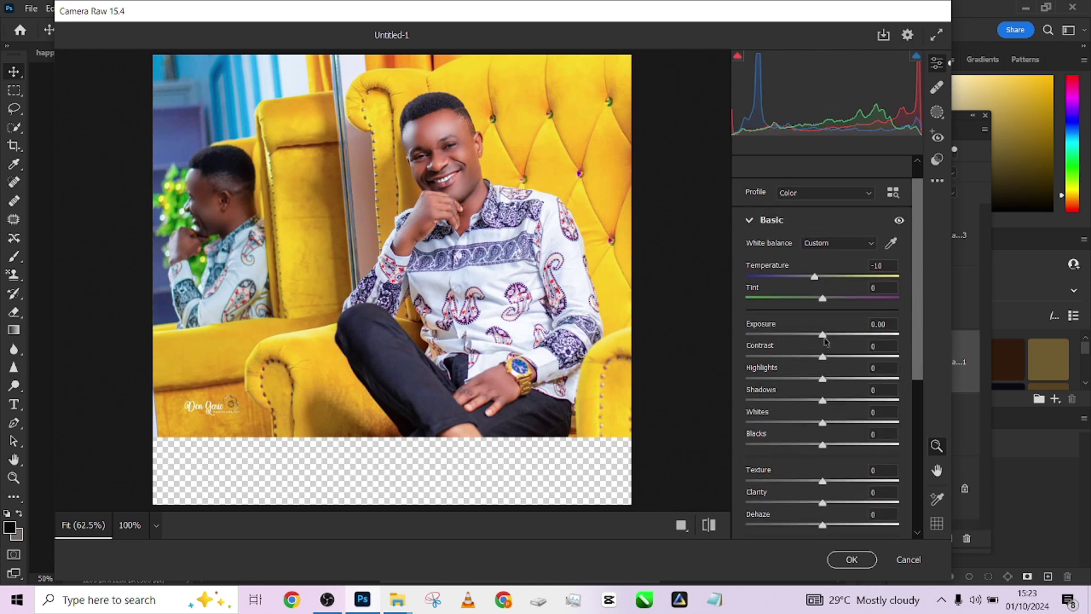
left_click_drag(823, 335, 826, 339)
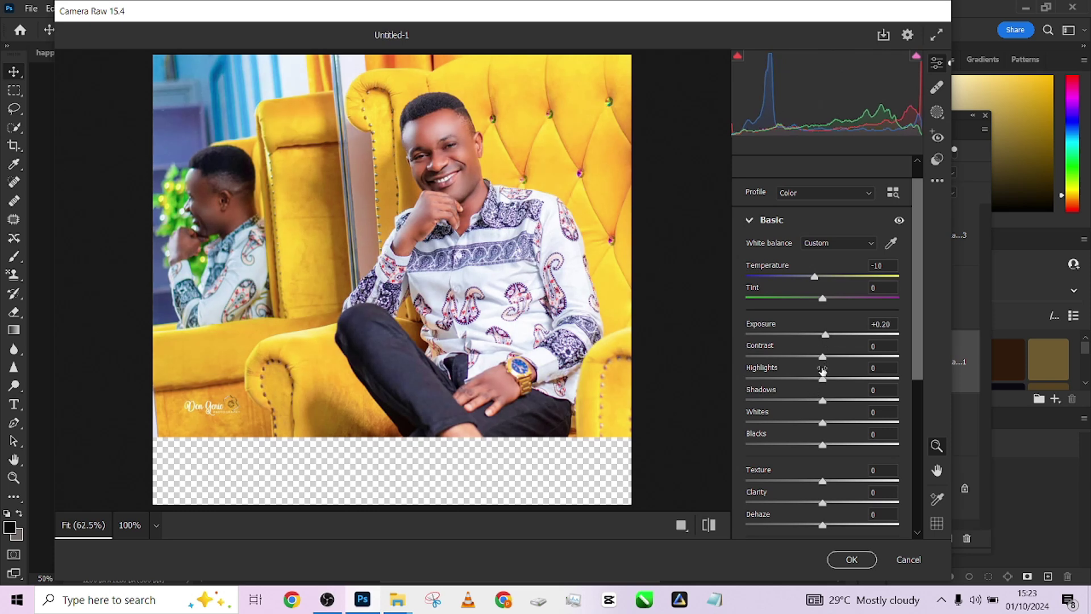
left_click_drag(789, 380, 766, 380)
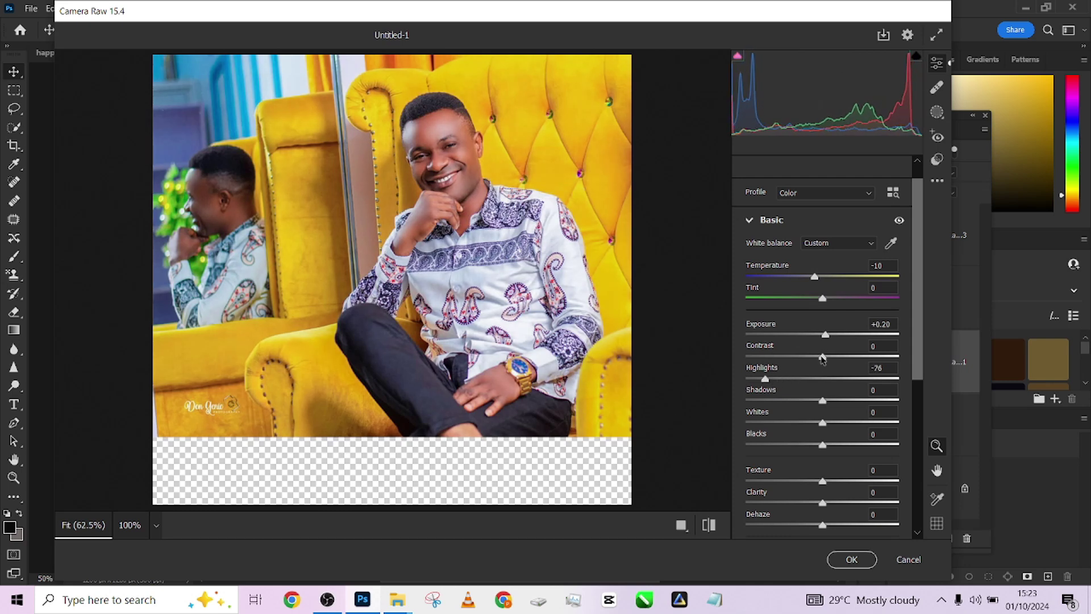
mouse_move(823, 357)
left_mouse_down()
mouse_move(836, 357)
mouse_move(829, 364)
left_mouse_up()
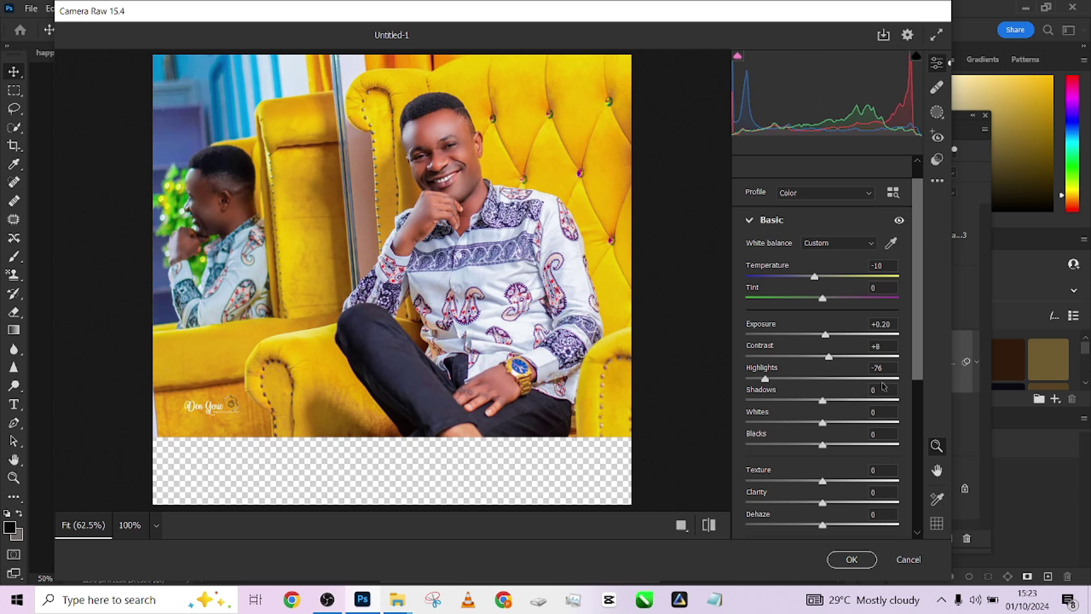
Step: Set the seated photo's Whites to +12, Blacks to -17, Texture to +33 and Clarity to +11
scroll(913, 330, "down", 3)
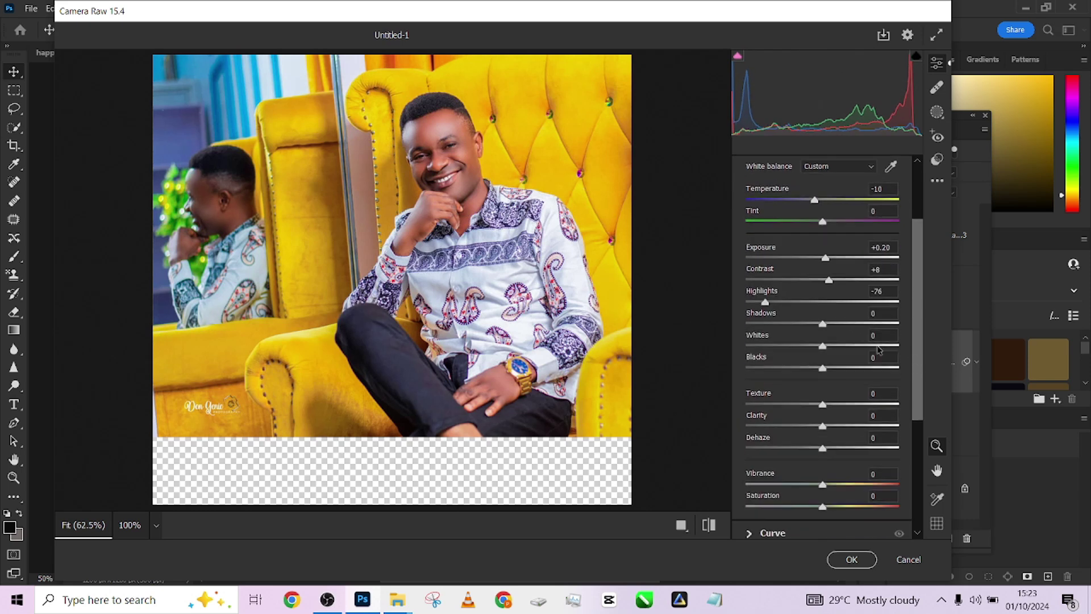
left_click_drag(823, 370, 833, 349)
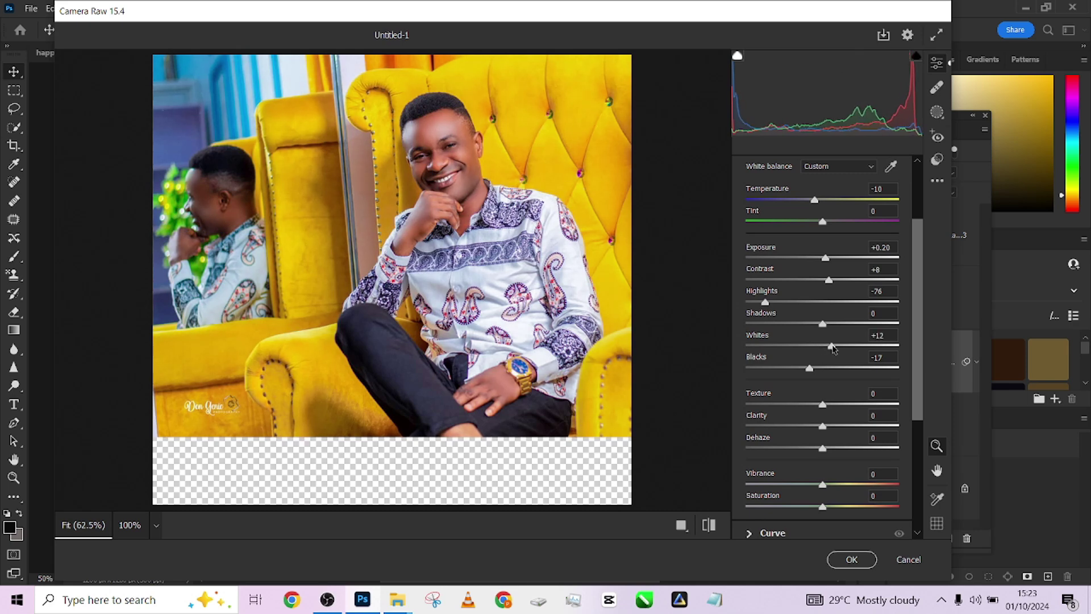
scroll(917, 370, "down", 1)
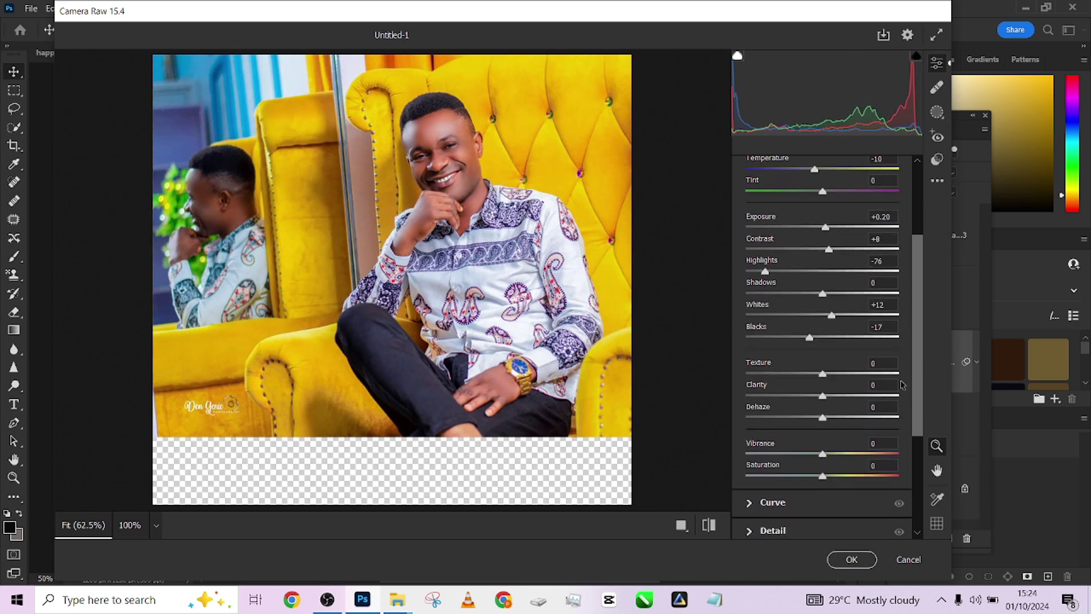
left_click_drag(822, 372, 838, 398)
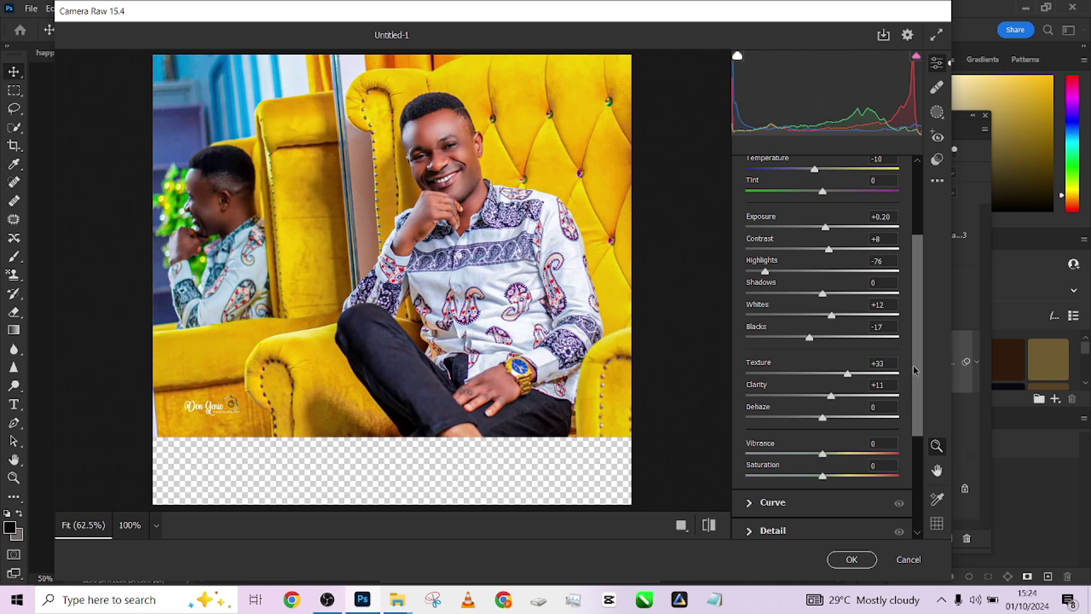
Step: Set the seated photo's Sharpening to 122 and Noise Reduction to 41, compare before and after, and apply the filter
scroll(917, 370, "down", 3)
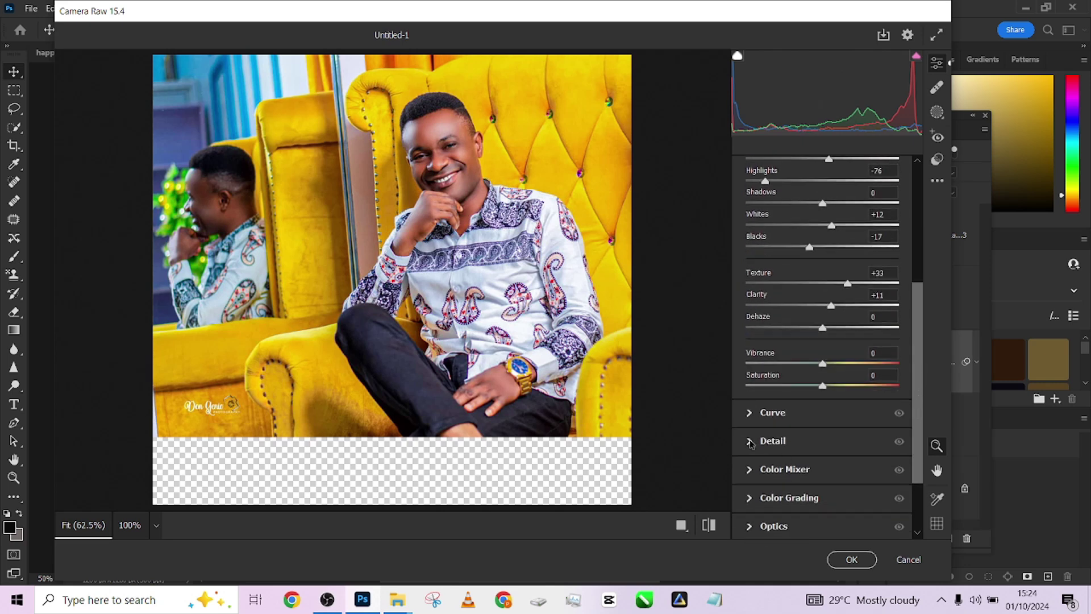
left_click(751, 443)
left_click_drag(747, 337, 841, 347)
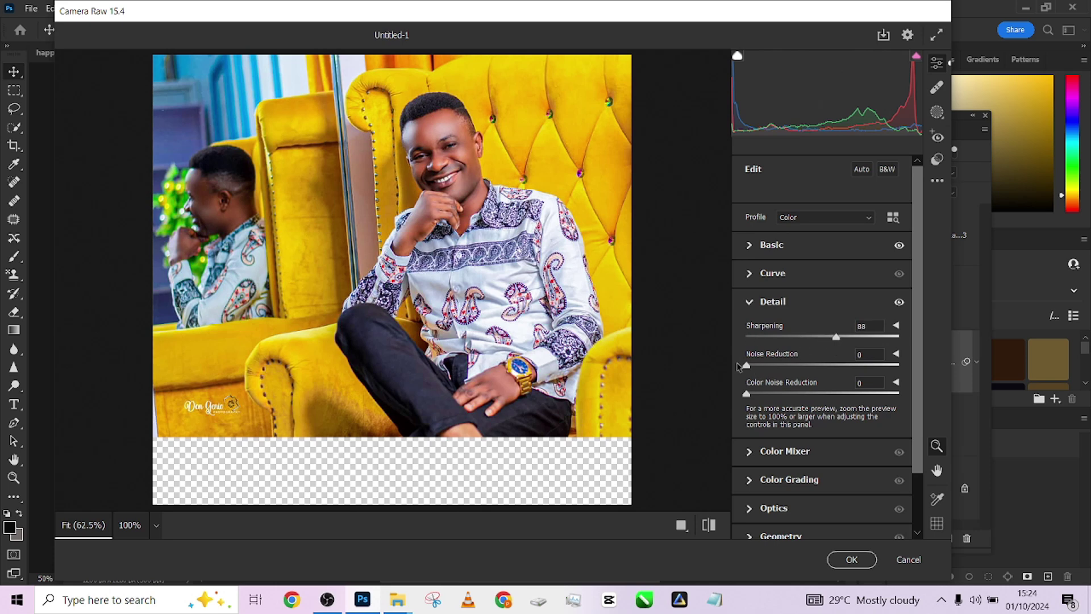
left_click_drag(749, 369, 788, 373)
left_click_drag(837, 338, 842, 339)
left_click_drag(783, 366, 790, 368)
left_click(708, 525)
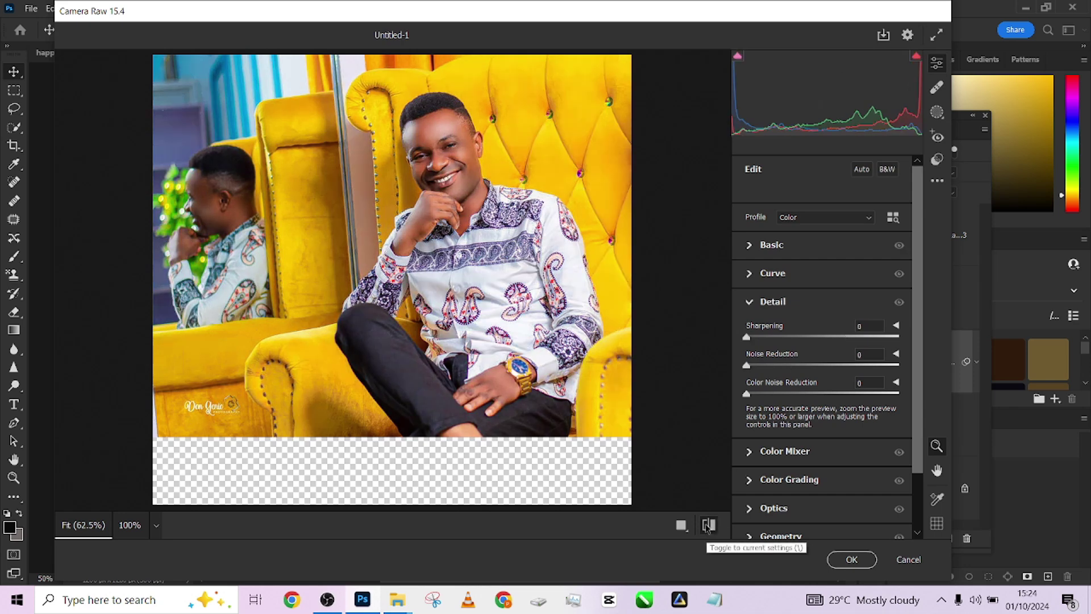
left_click(710, 527)
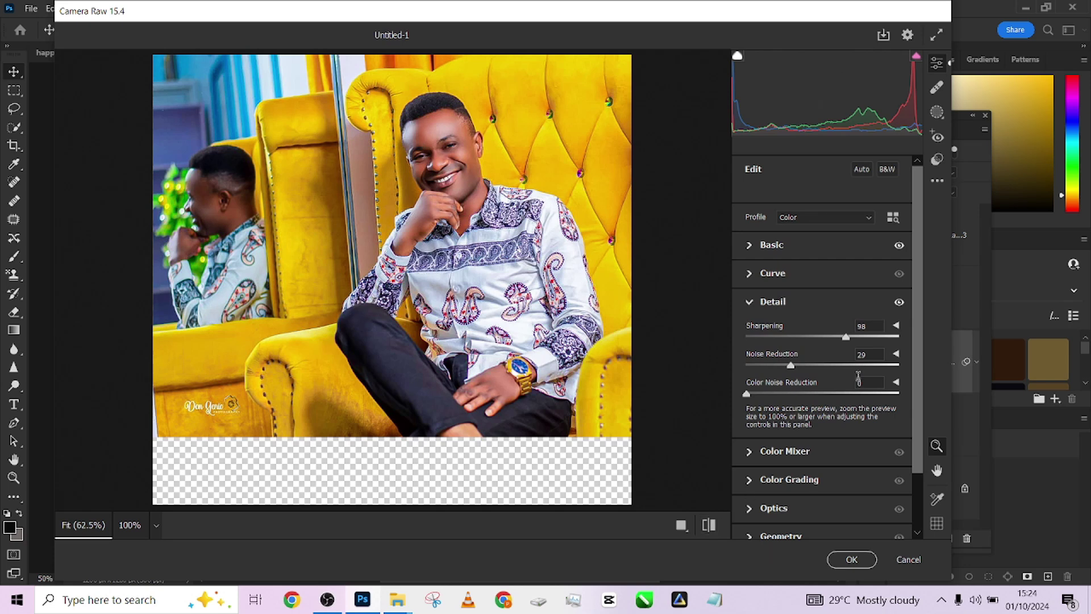
left_click_drag(854, 340, 861, 341)
left_click_drag(796, 367, 812, 372)
left_click(709, 524)
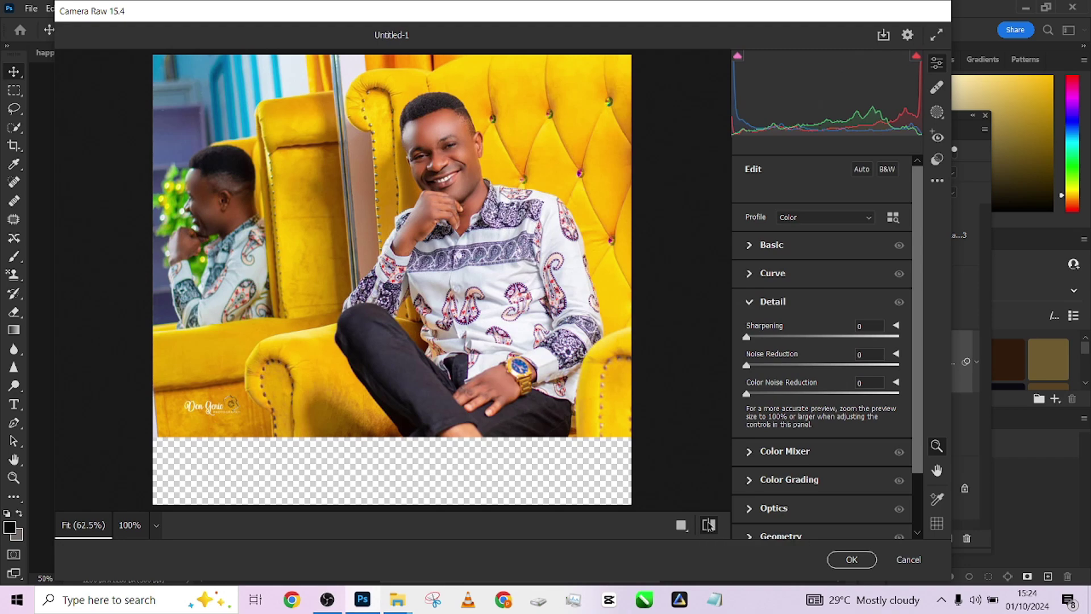
left_click(709, 525)
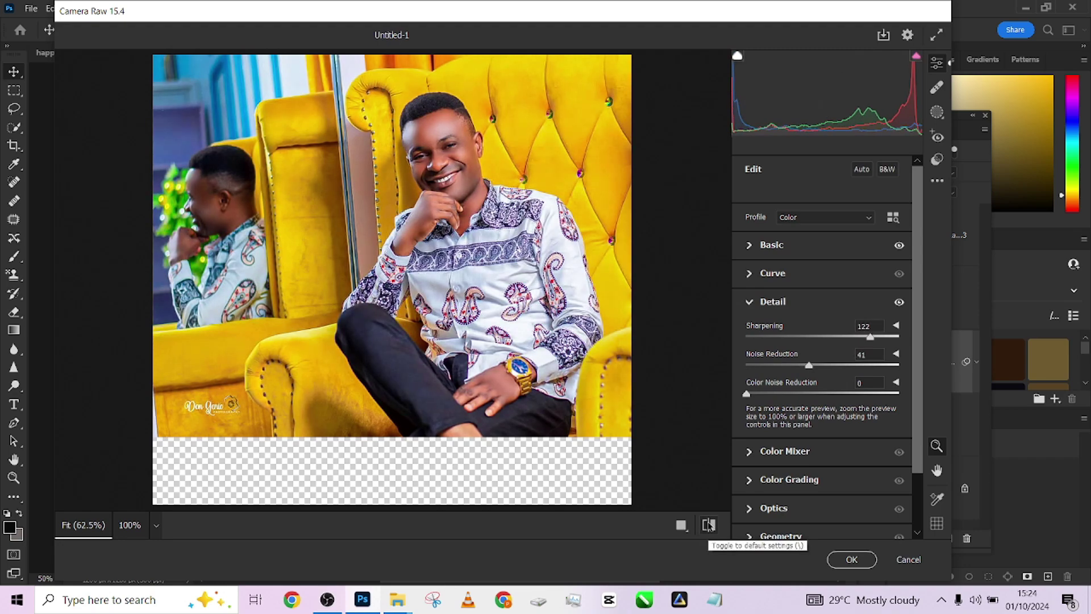
left_click(851, 560)
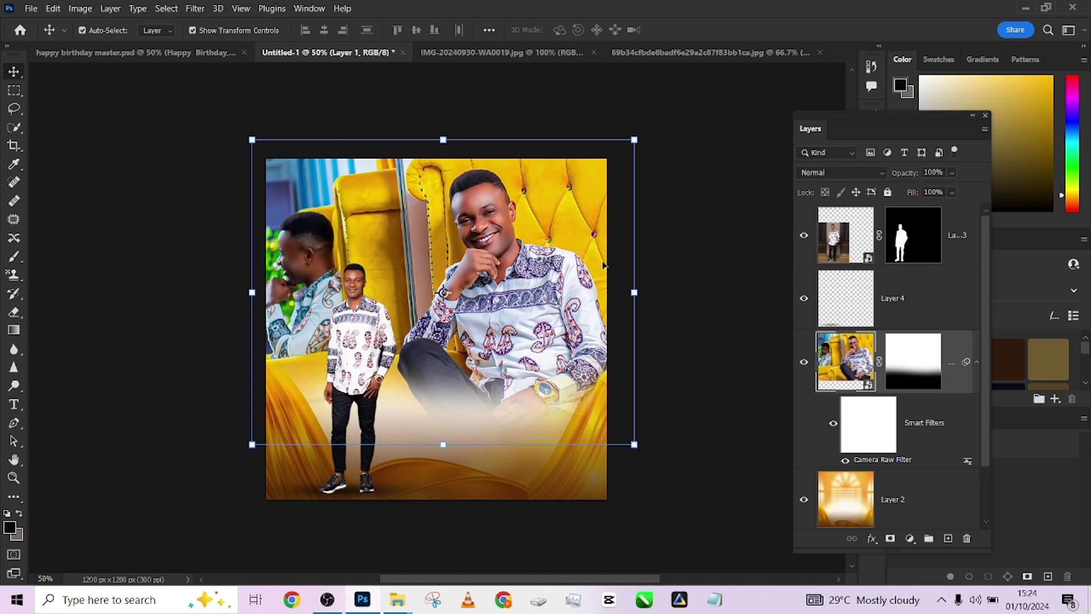
Step: Open the standing man's layer in the Camera Raw Filter and apply the previous settings to it
left_click(970, 255)
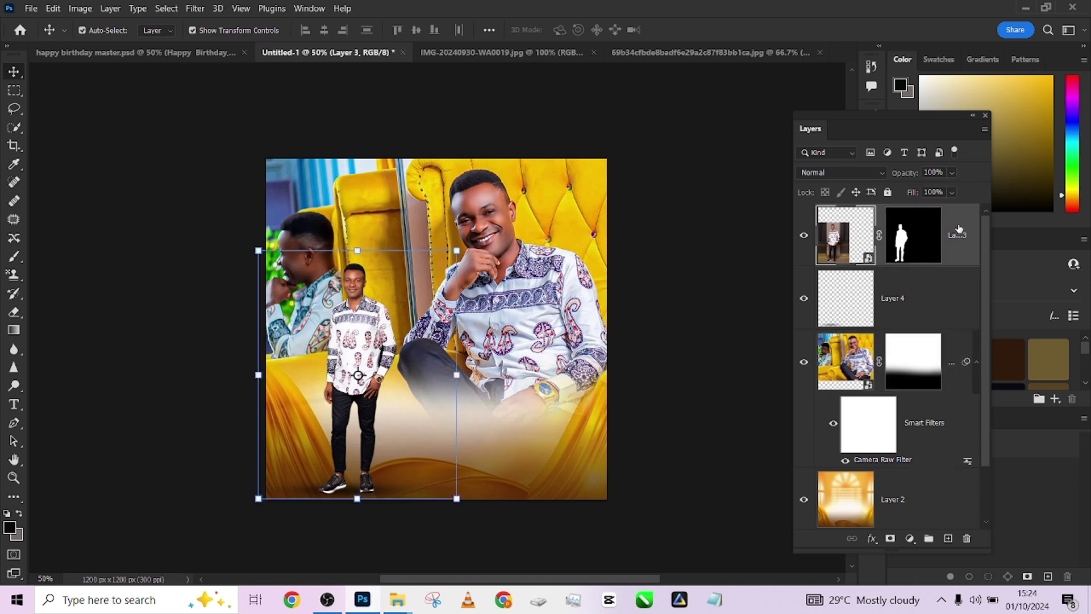
left_click(195, 8)
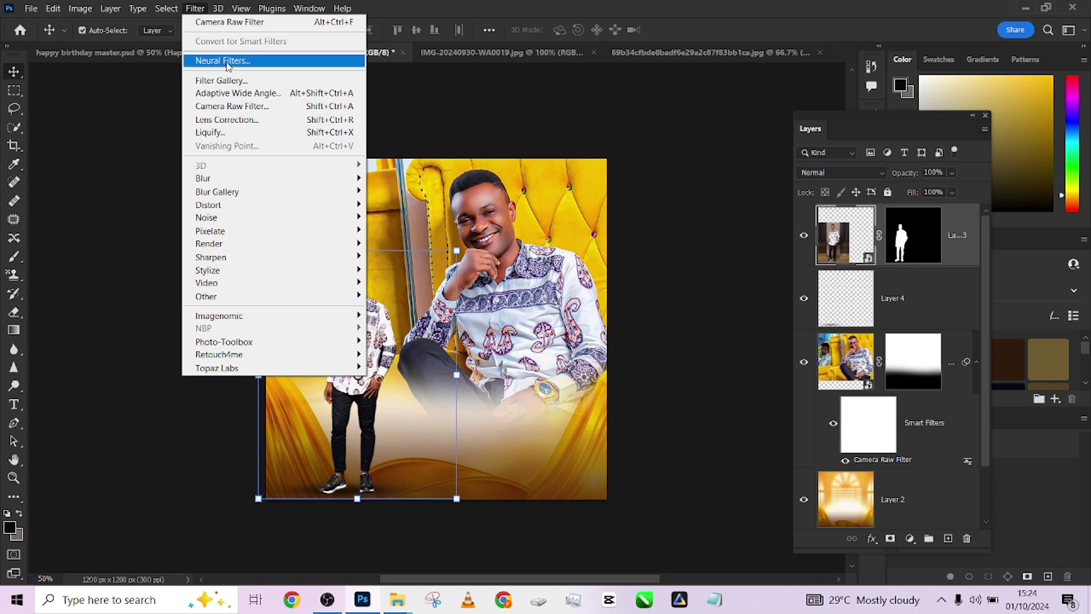
left_click(229, 22)
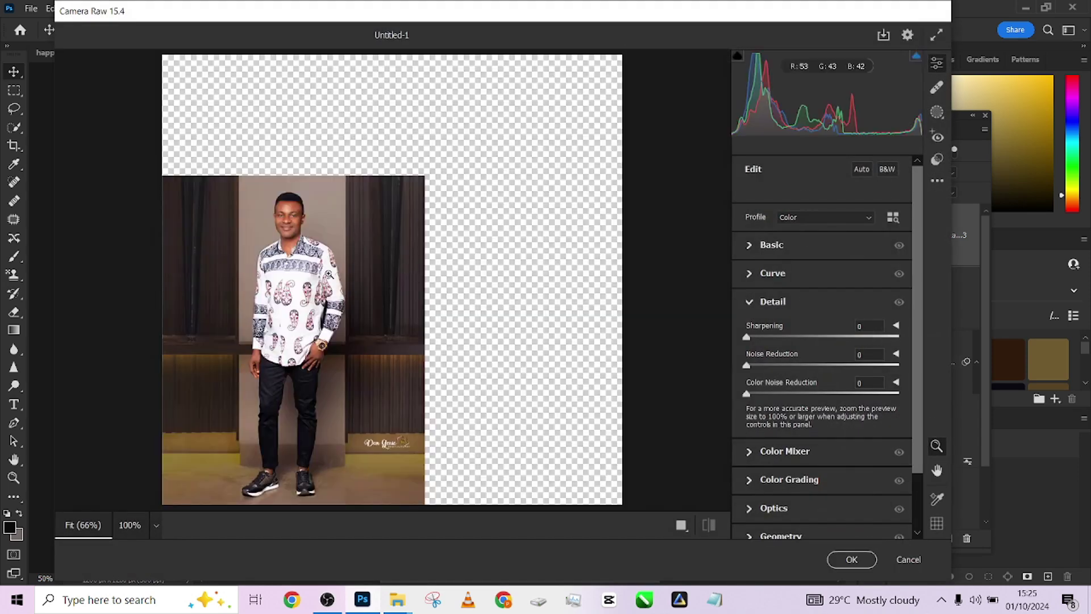
left_click(937, 182)
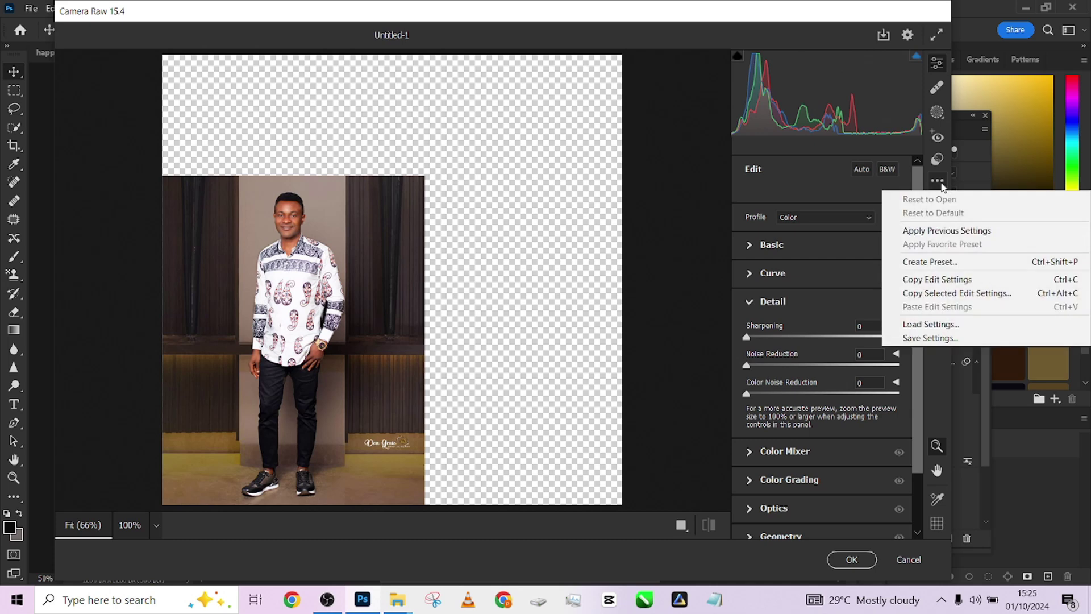
left_click(943, 231)
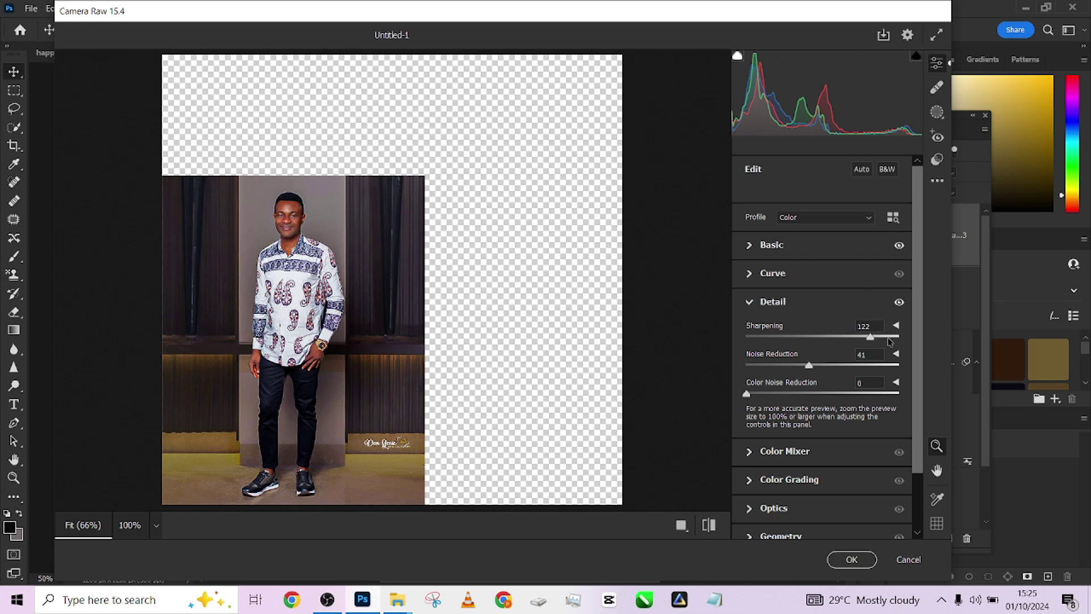
Step: Set the standing photo's Sharpening to 108 and Noise Reduction to 35, compare before and after, and apply the filter
left_click_drag(868, 338, 863, 337)
left_click_drag(798, 364, 802, 367)
left_click(708, 525)
left_click(709, 525)
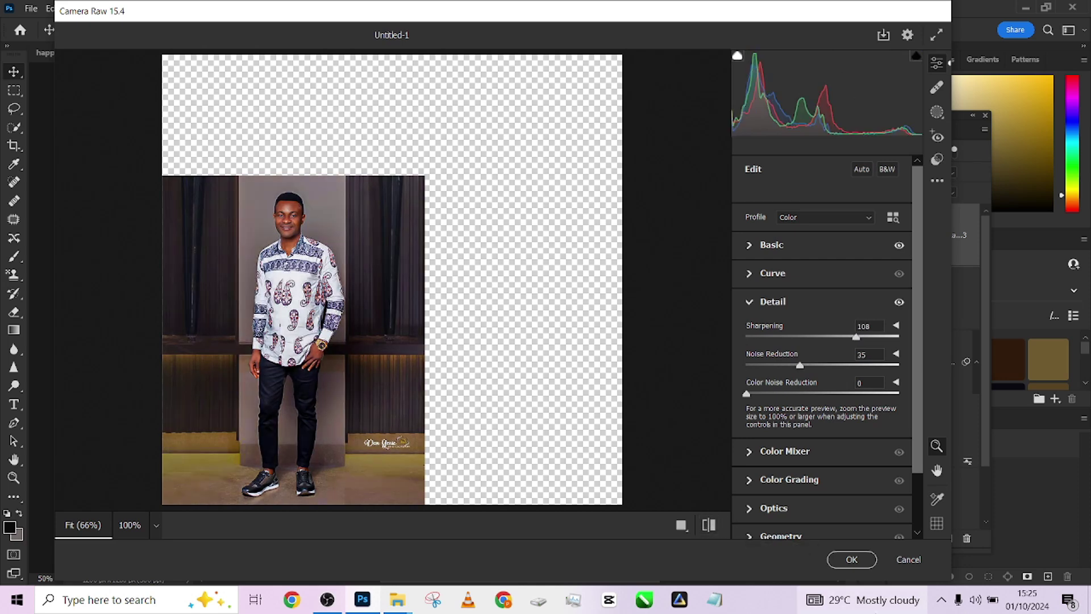
left_click(852, 559)
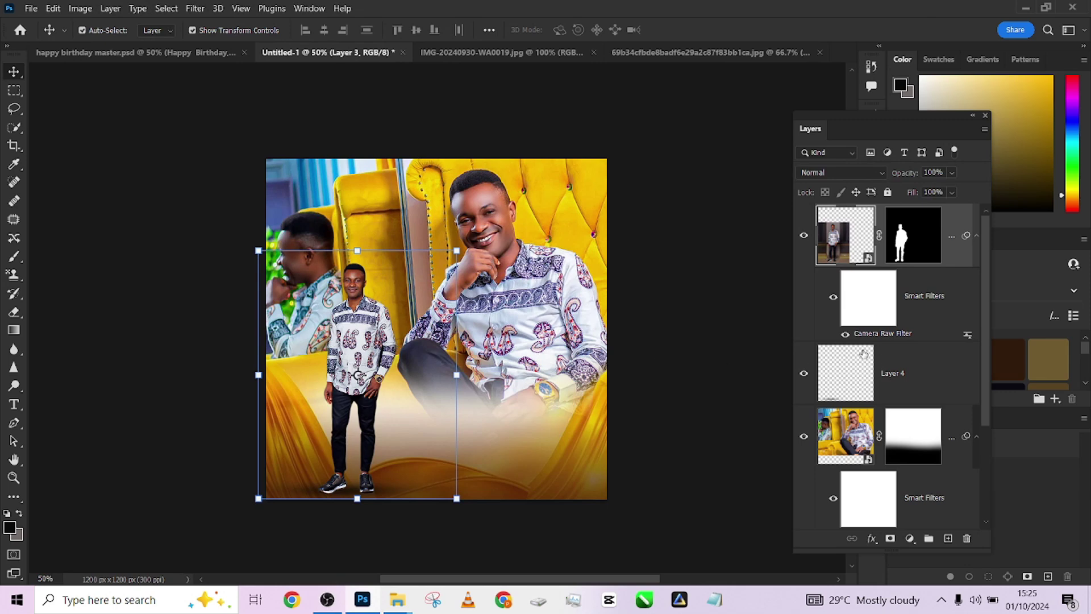
Step: Brighten the standing man with a Curves adjustment clipped to his layer by raising its midtones, and compare before and after
left_click(182, 56)
left_click(370, 54)
left_click(911, 538)
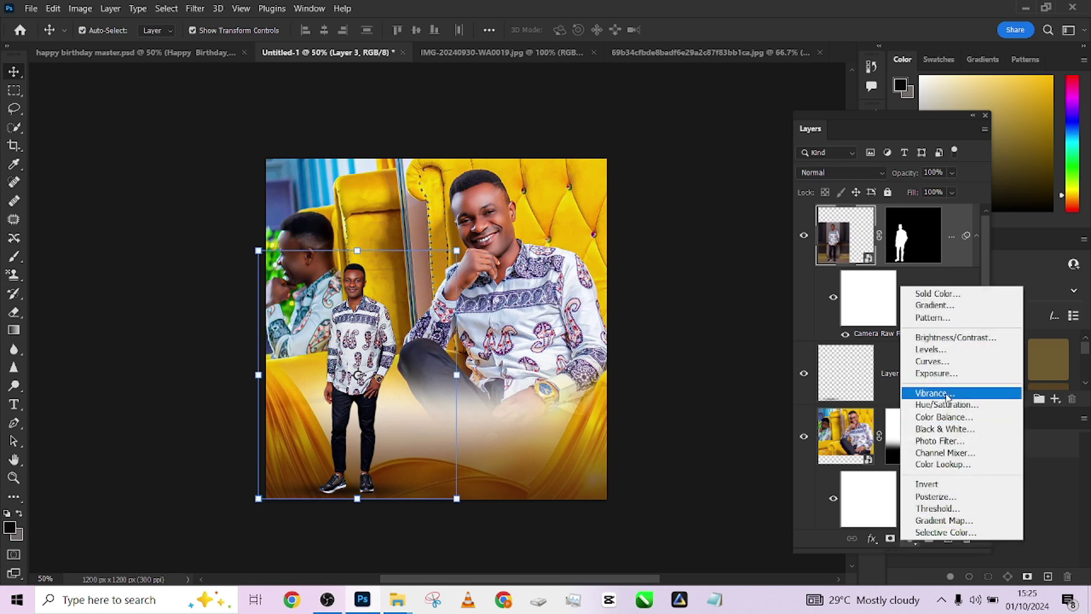
left_click(941, 361)
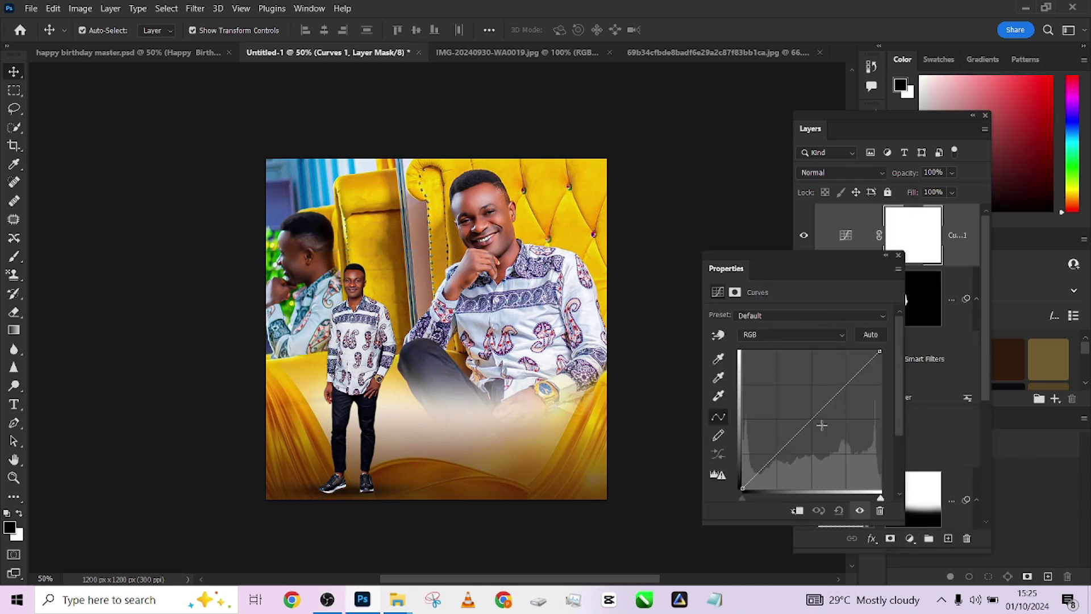
left_click(796, 511)
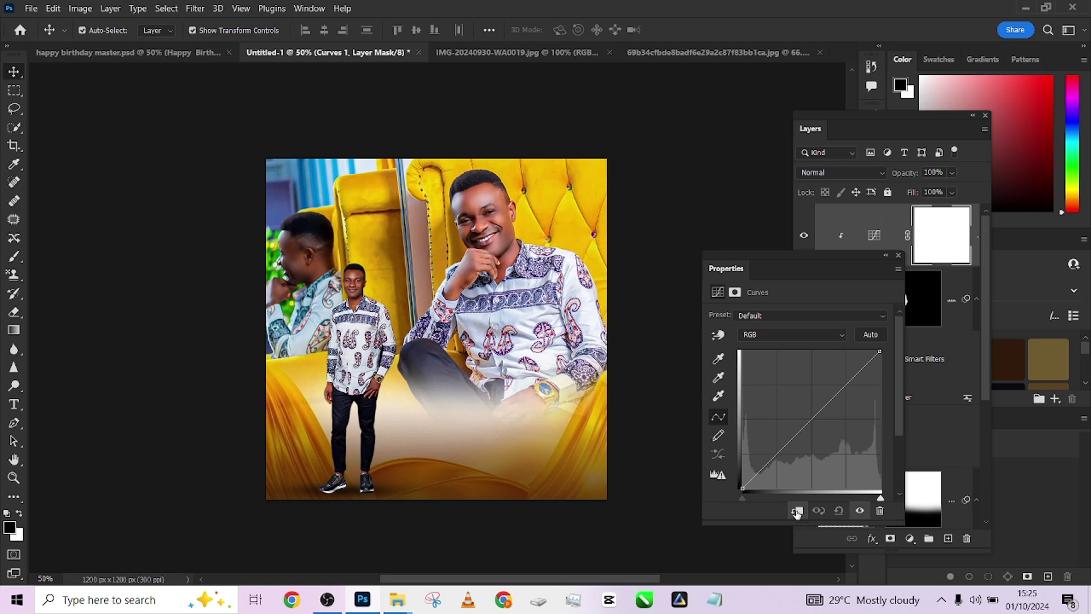
left_click_drag(806, 424, 803, 410)
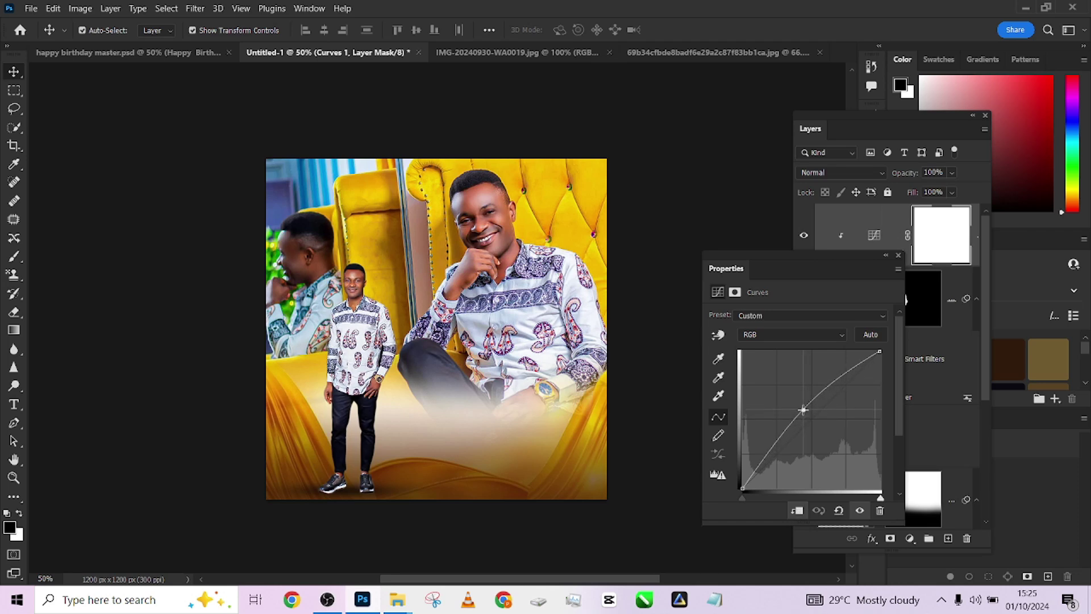
left_click(886, 256)
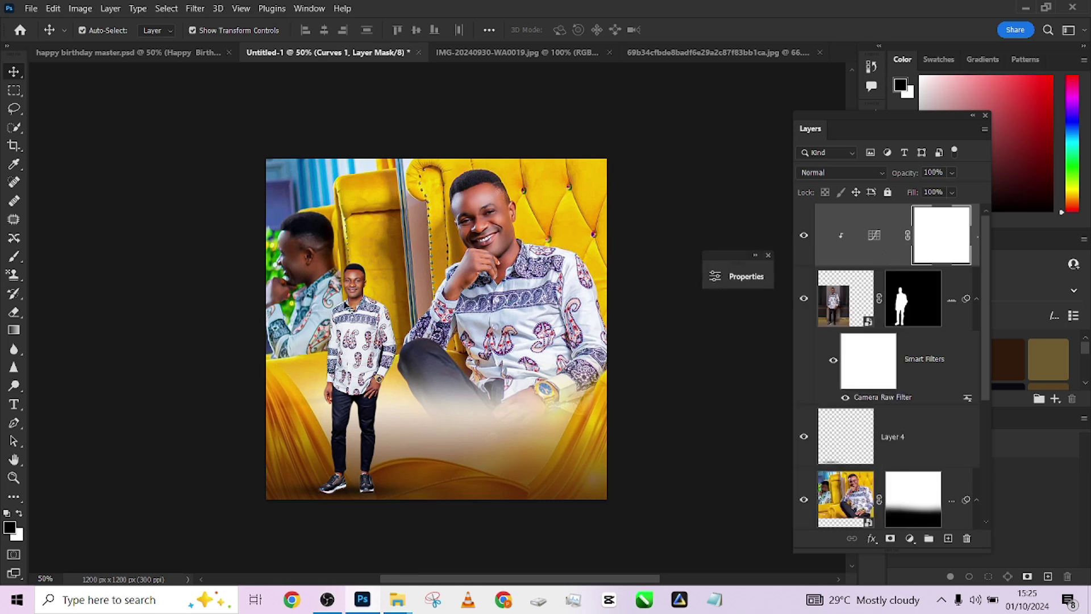
left_click(803, 237)
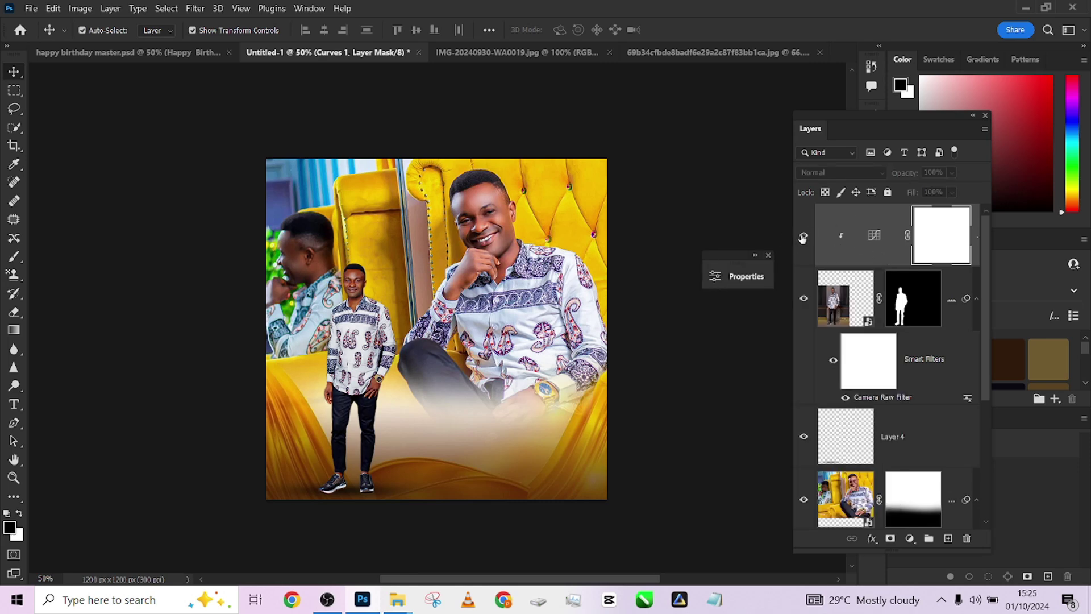
left_click(803, 236)
left_click(803, 236)
left_click(803, 237)
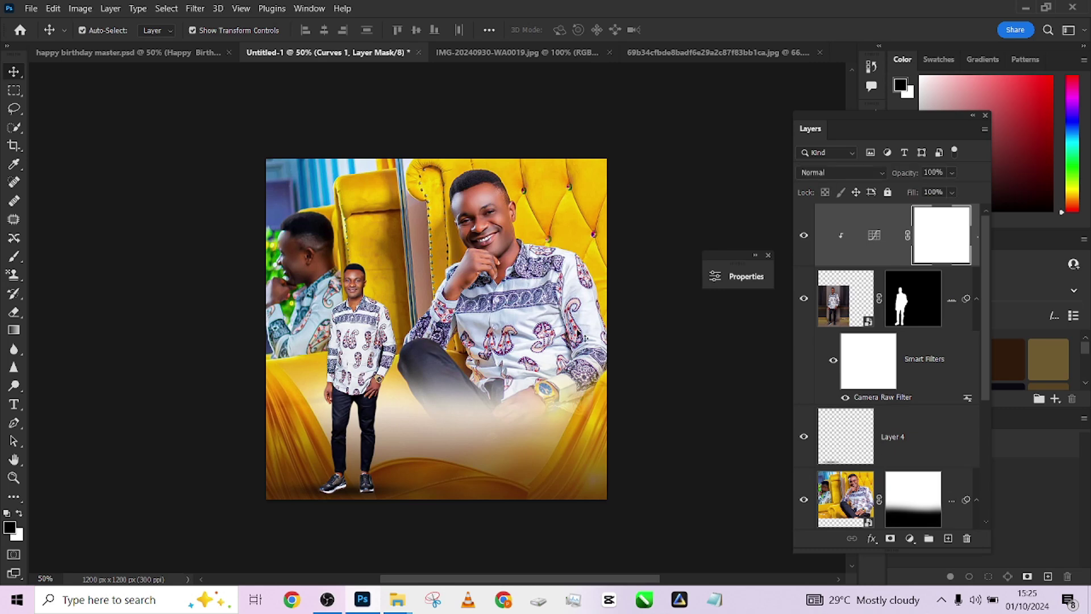
Step: Rasterize the seated photo's layer and apply its layer mask permanently
left_click(341, 230)
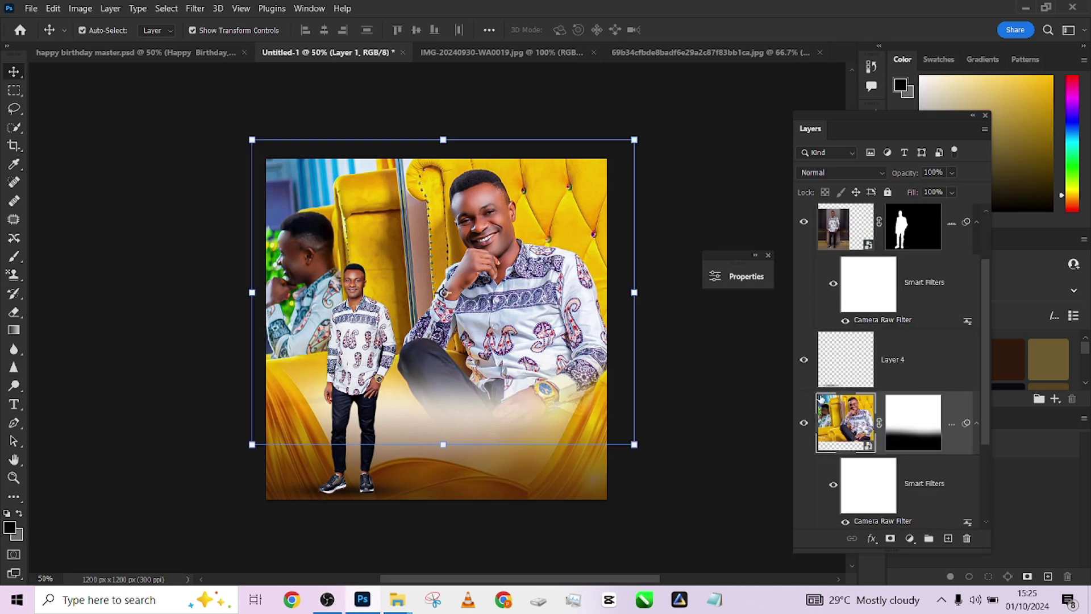
left_click_drag(986, 364, 986, 385)
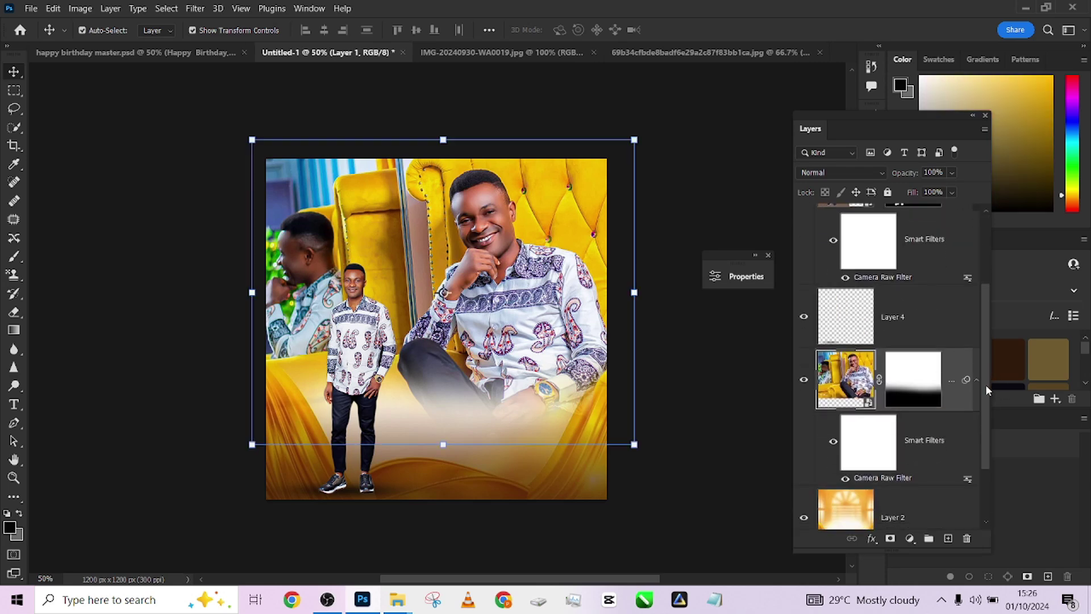
left_click(975, 382)
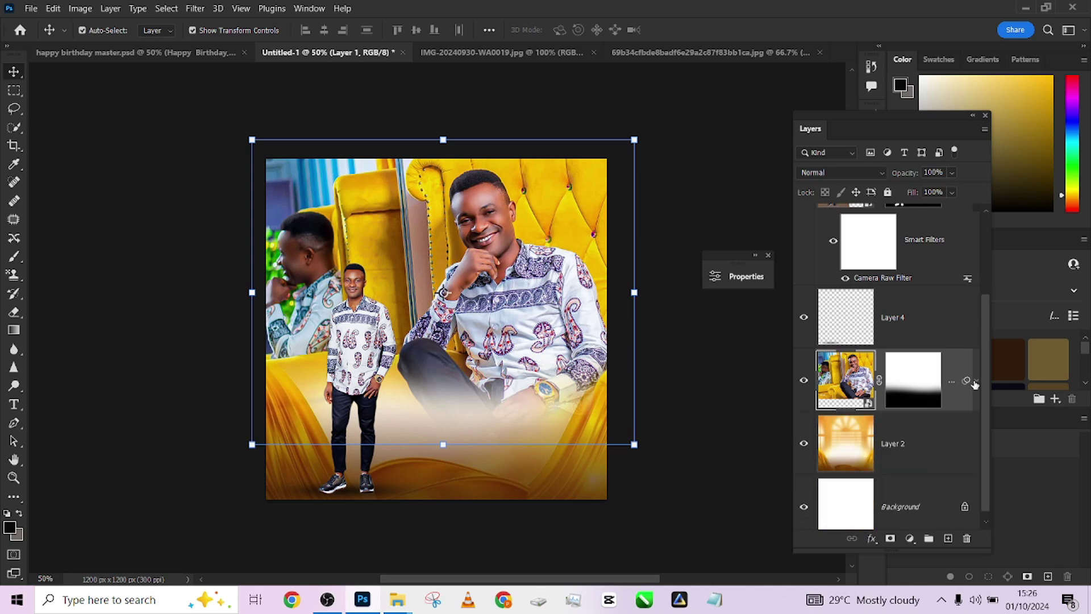
right_click(961, 373)
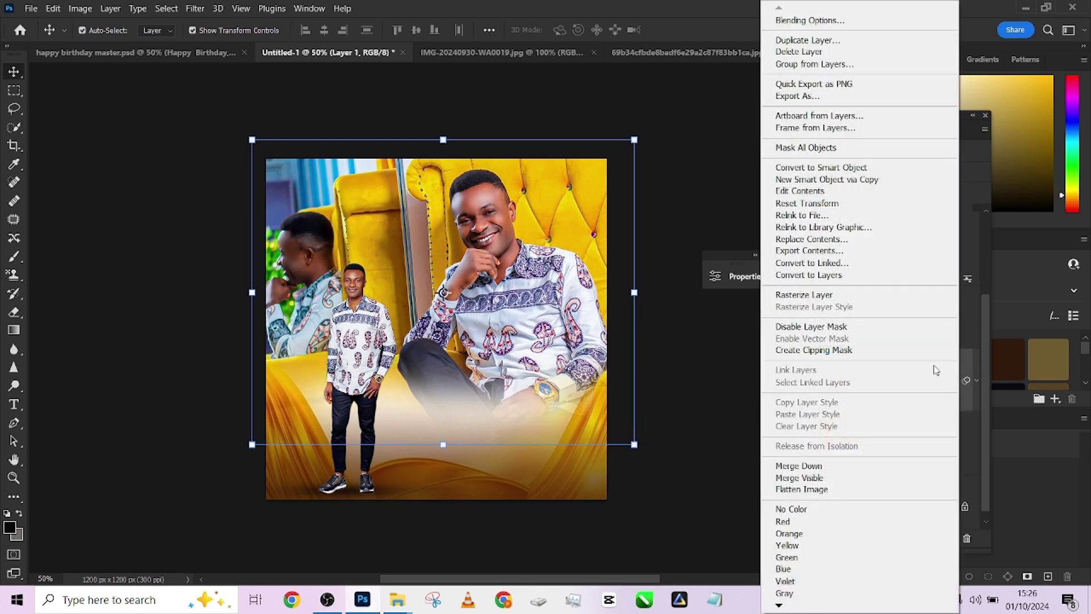
left_click(851, 296)
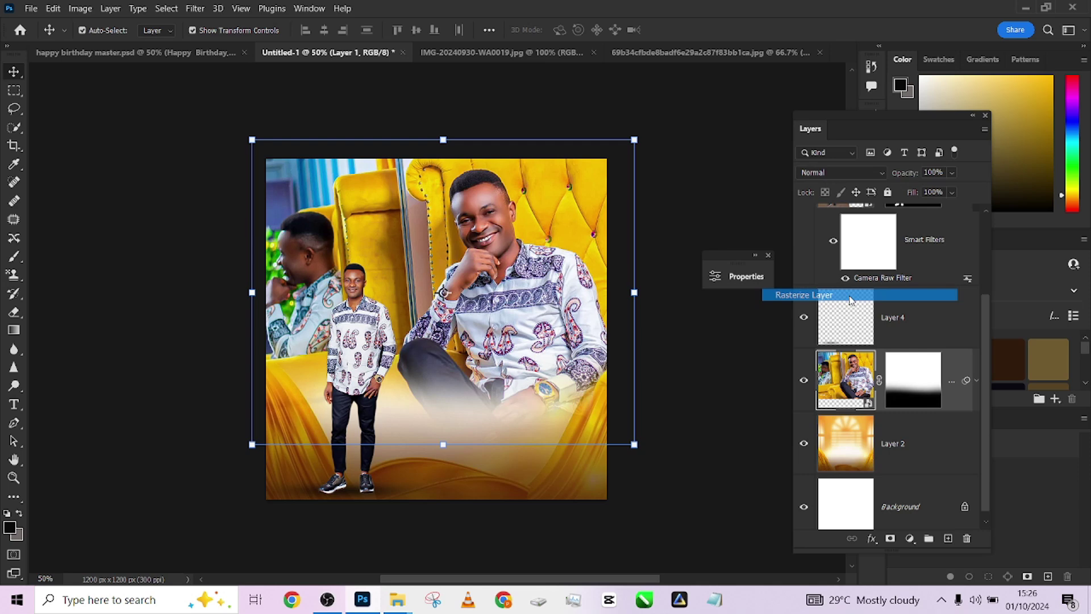
left_click(931, 376)
right_click(930, 376)
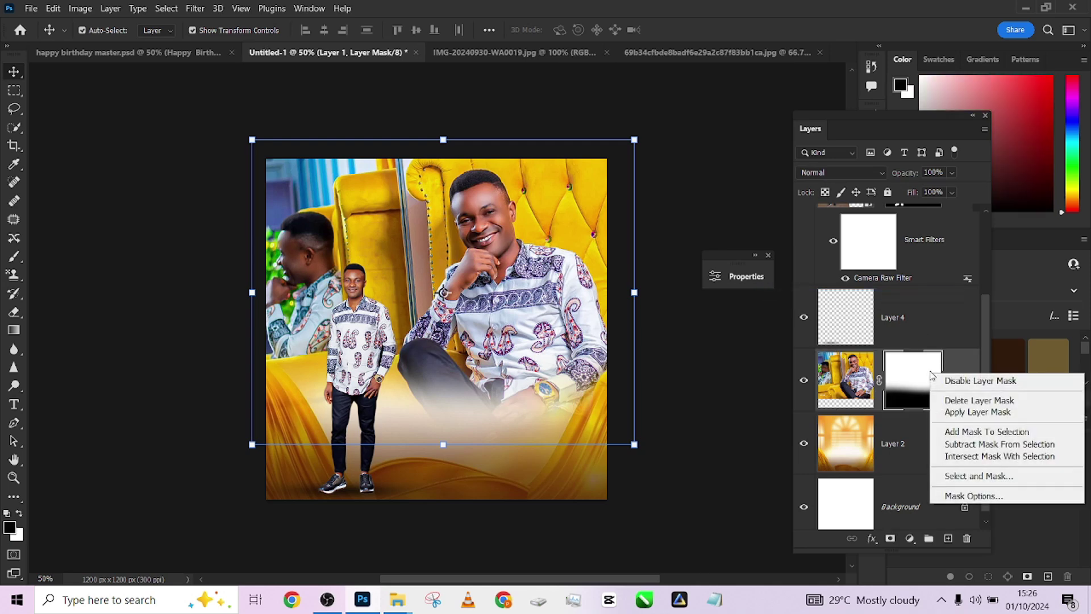
left_click(979, 412)
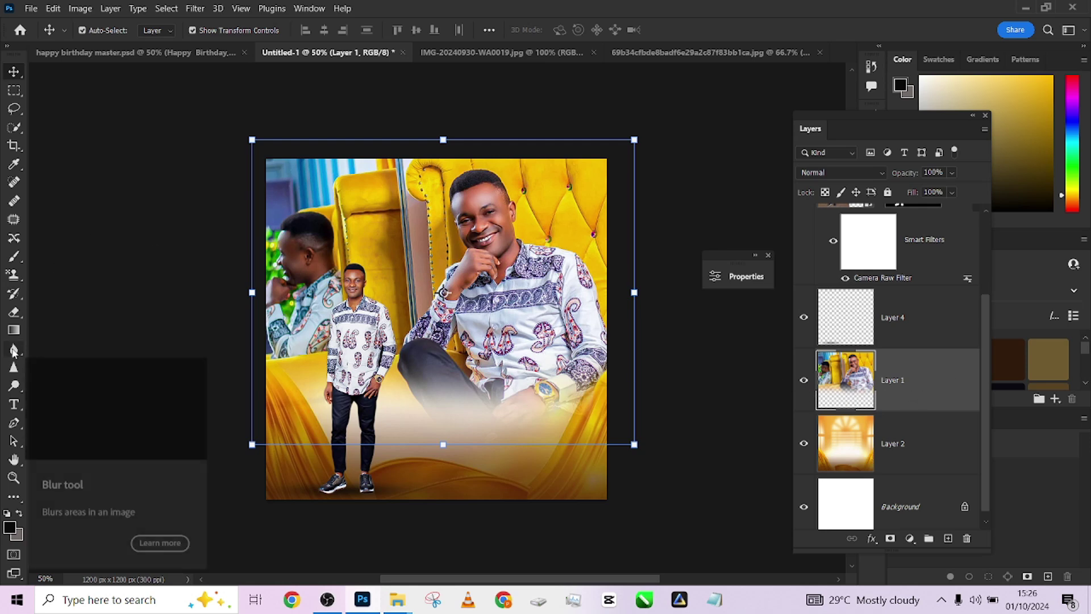
Step: Blur the man's mirror reflection in the seated photo using the Blur tool with a 700 px brush at 50% strength
left_click(15, 350)
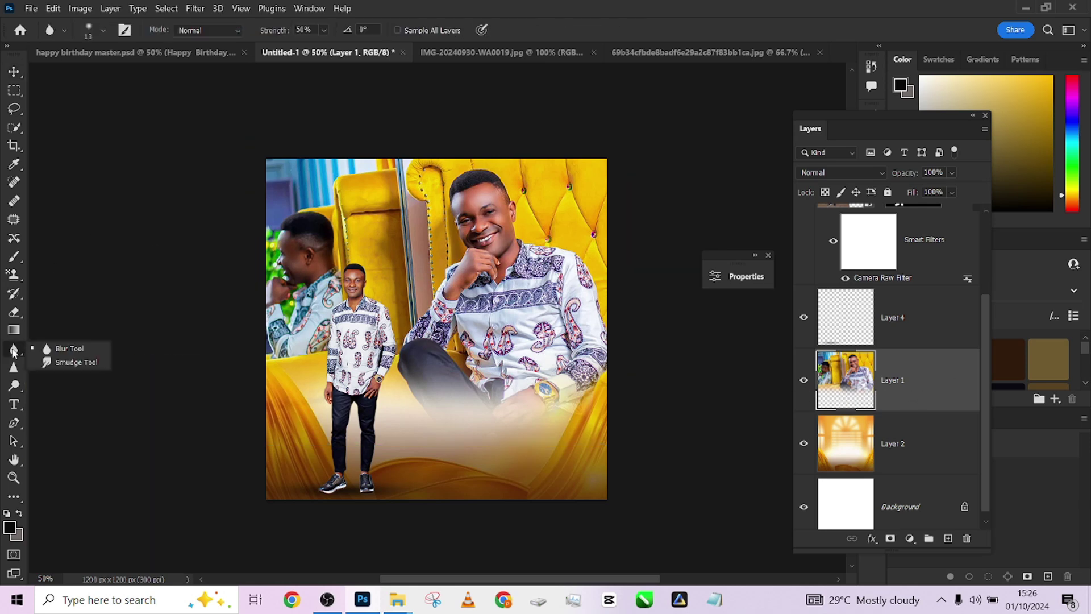
left_click(57, 349)
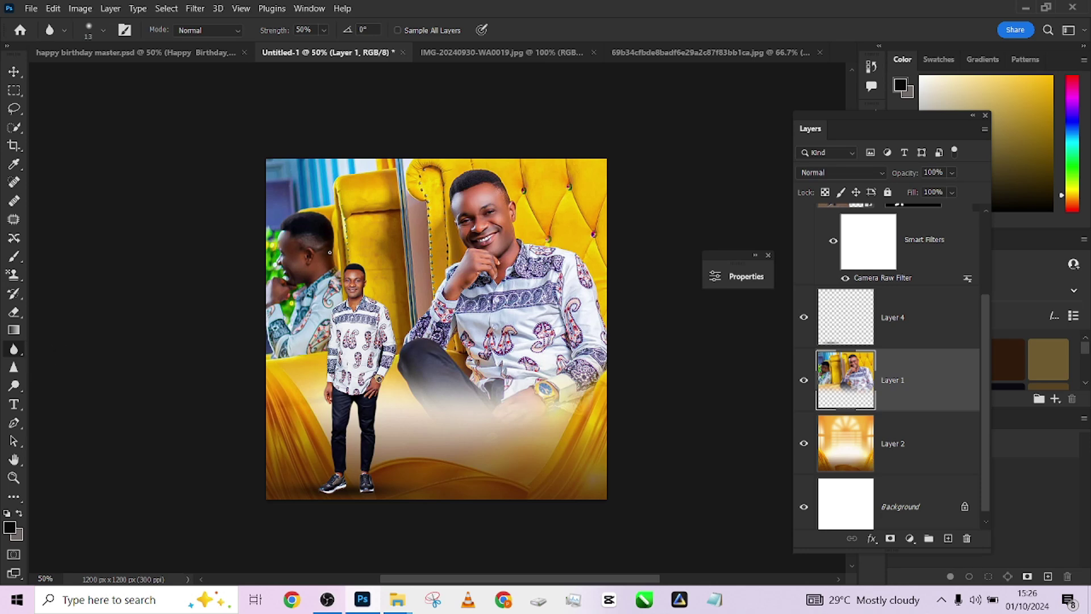
key("bracketright")
key("bracketright")
key("bracketright")
key("bracketright")
key("bracketright")
key("bracketright")
key("bracketright")
key("bracketright")
key("bracketright")
key("bracketright")
key("bracketright")
key("bracketright")
key("bracketright")
key("bracketright")
key("bracketright")
key("bracketright")
key("bracketright")
key("bracketright")
key("bracketright")
key("bracketright")
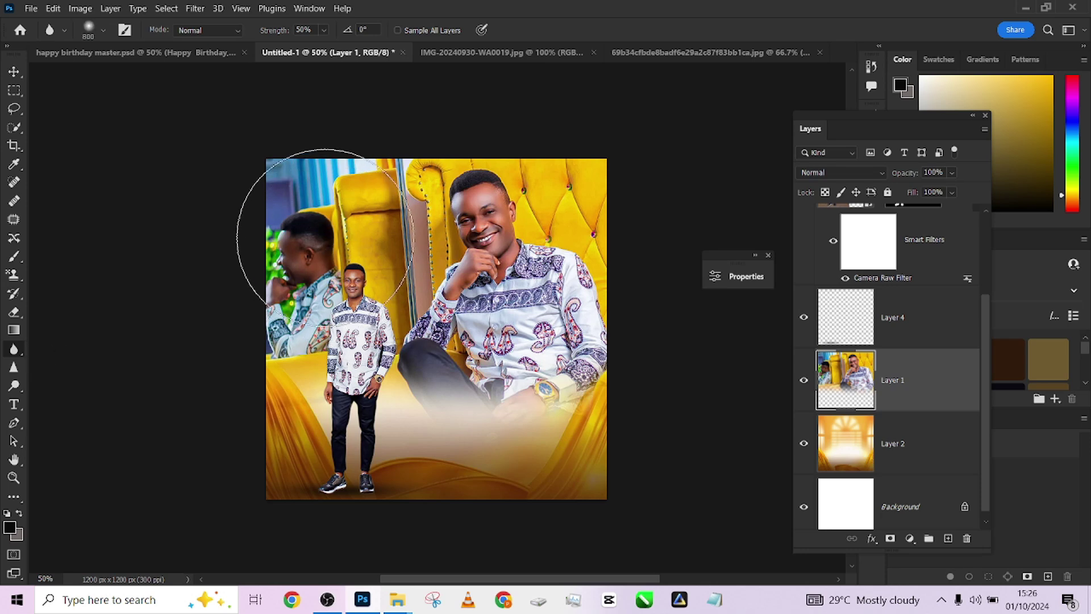
key("bracketleft")
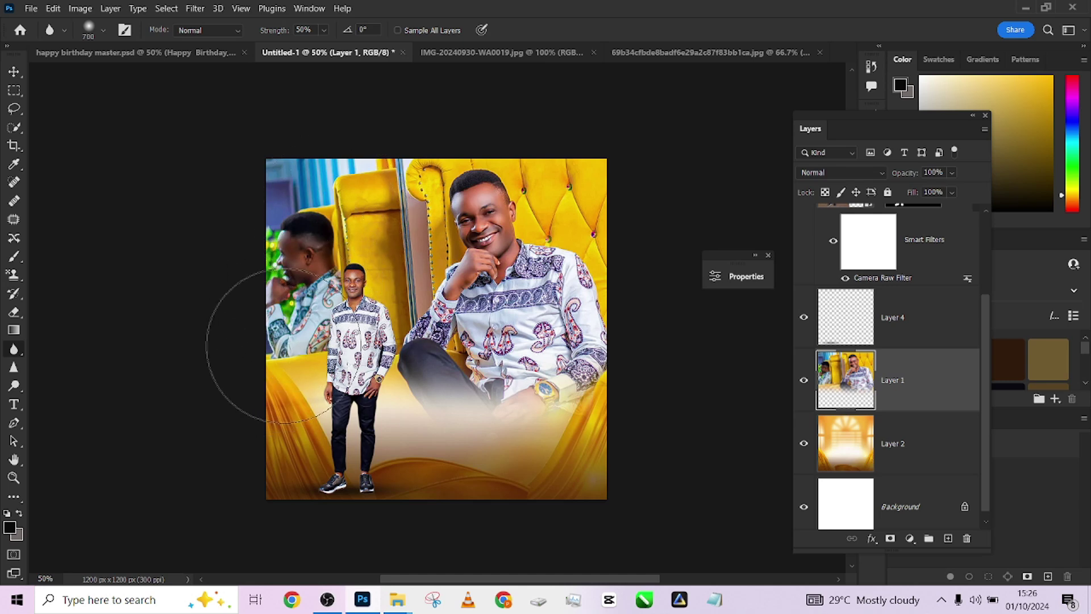
mouse_move(292, 349)
left_mouse_down()
mouse_move(340, 204)
mouse_move(350, 238)
mouse_move(353, 219)
mouse_move(303, 305)
mouse_move(295, 350)
mouse_move(309, 331)
mouse_move(296, 219)
mouse_move(357, 183)
mouse_move(279, 297)
mouse_move(325, 290)
mouse_move(313, 312)
mouse_move(346, 295)
mouse_move(316, 295)
mouse_move(320, 226)
mouse_move(319, 248)
mouse_move(364, 148)
mouse_move(296, 243)
mouse_move(277, 323)
mouse_move(287, 376)
mouse_move(293, 348)
mouse_move(319, 350)
mouse_move(386, 179)
mouse_move(336, 220)
mouse_move(323, 324)
mouse_move(315, 281)
mouse_move(300, 306)
mouse_move(307, 225)
mouse_move(328, 187)
mouse_move(297, 304)
mouse_move(272, 177)
mouse_move(276, 161)
mouse_move(340, 175)
mouse_move(297, 255)
mouse_move(302, 308)
mouse_move(58, 215)
left_mouse_up()
left_click(12, 72)
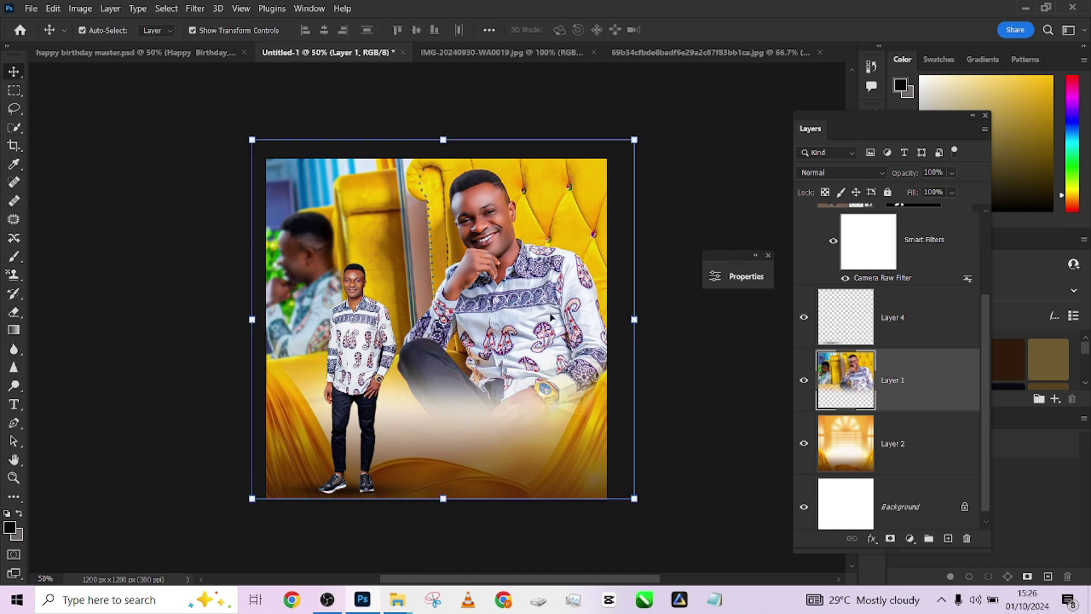
Step: Compare the flyer with the finished design in happy birthday master.psd
left_click(140, 54)
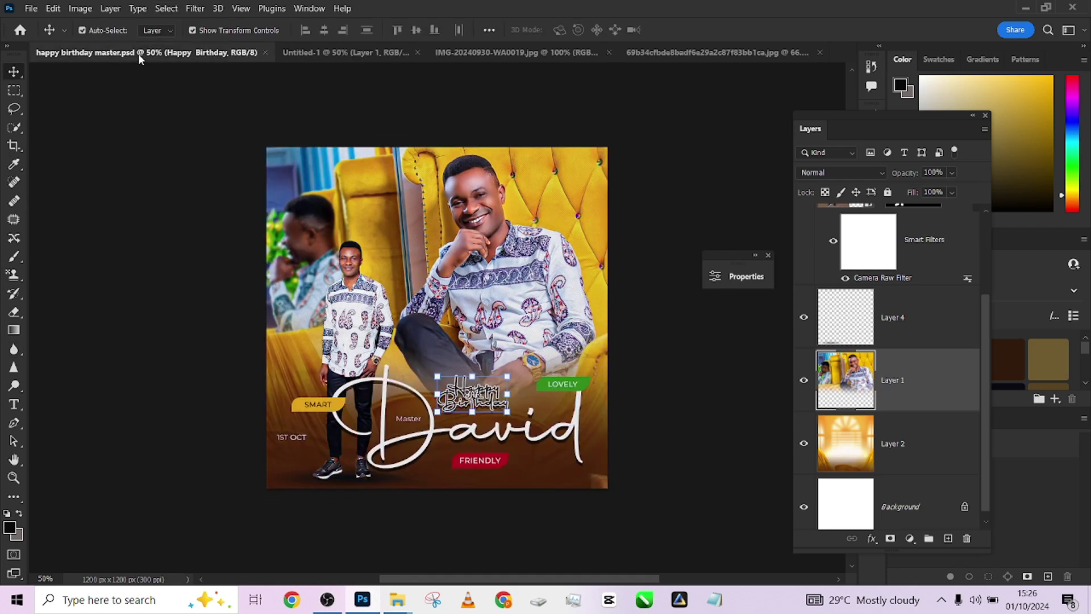
left_click(352, 53)
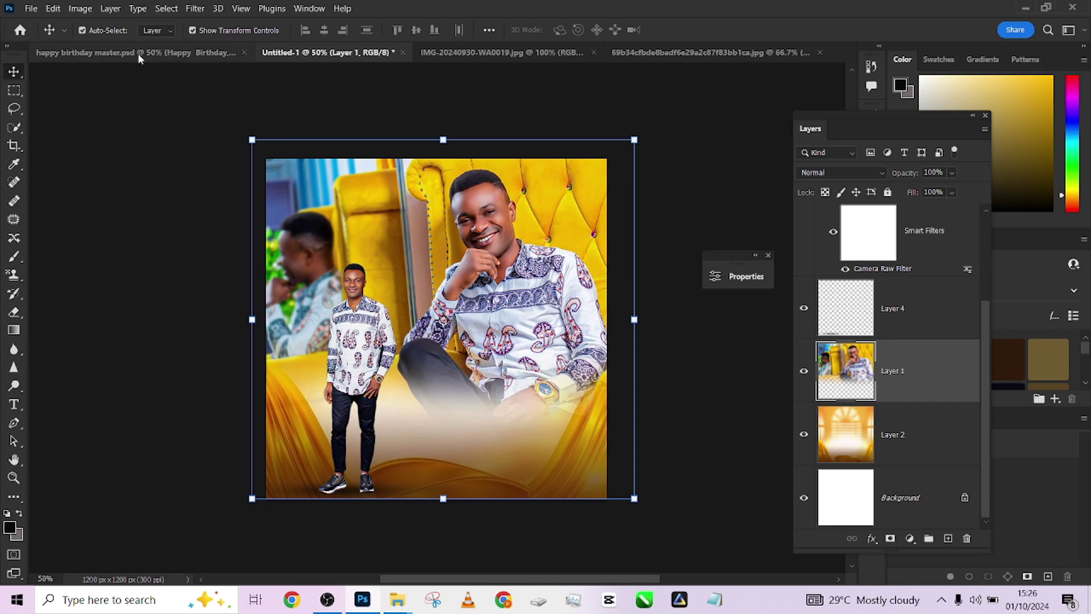
left_click(137, 53)
left_click(324, 53)
Step: Add the celebrant's first name as 32 pt Autography text over the lower middle of the flyer
left_click_drag(985, 373, 993, 278)
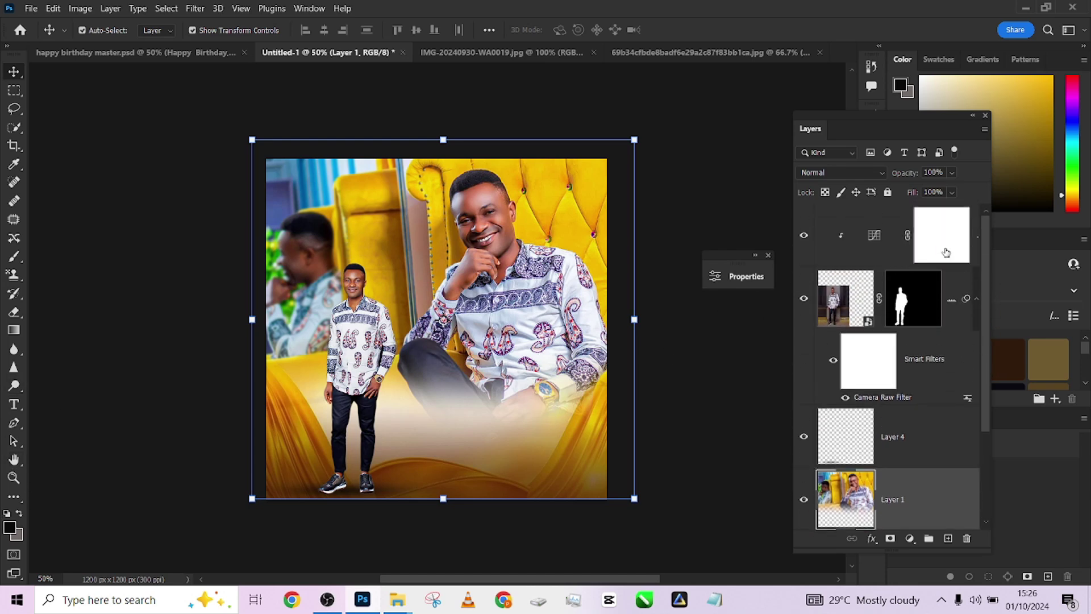
left_click(14, 404)
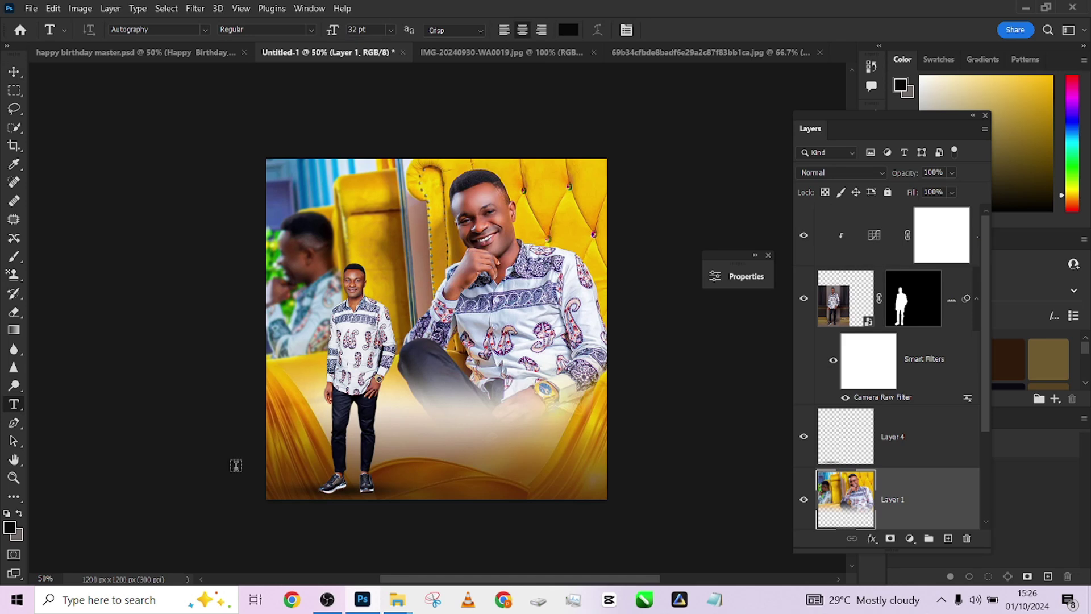
left_click(401, 412)
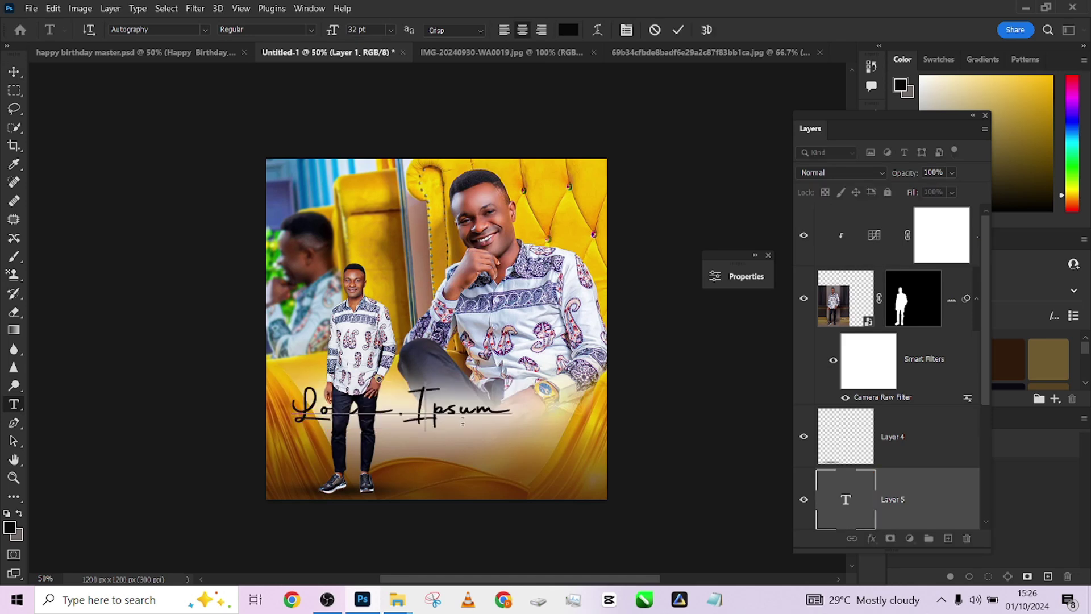
type("Daviud")
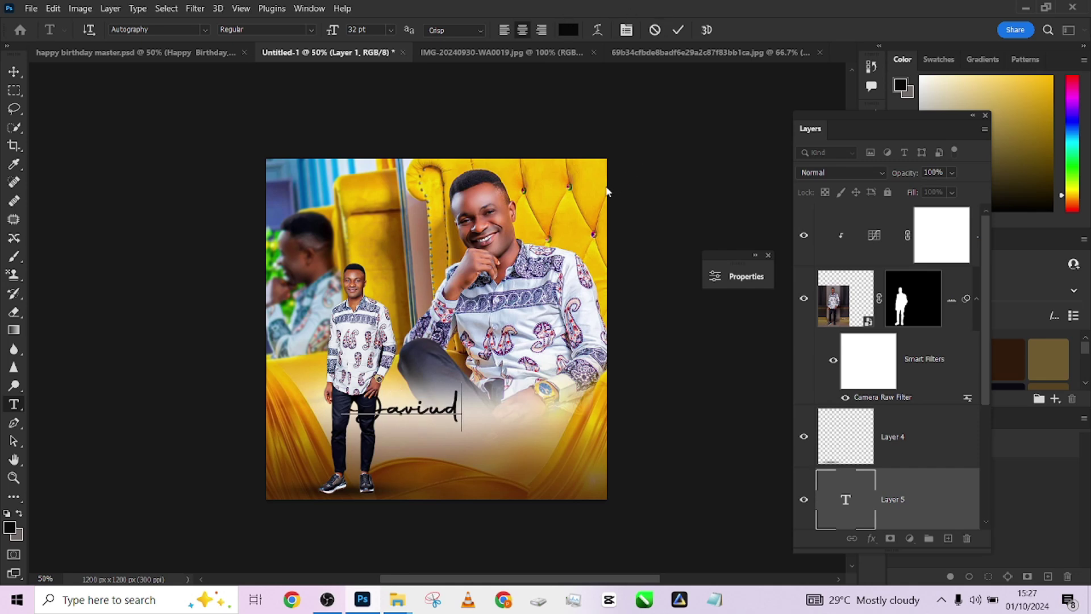
key("BackSpace")
key("BackSpace")
type("d")
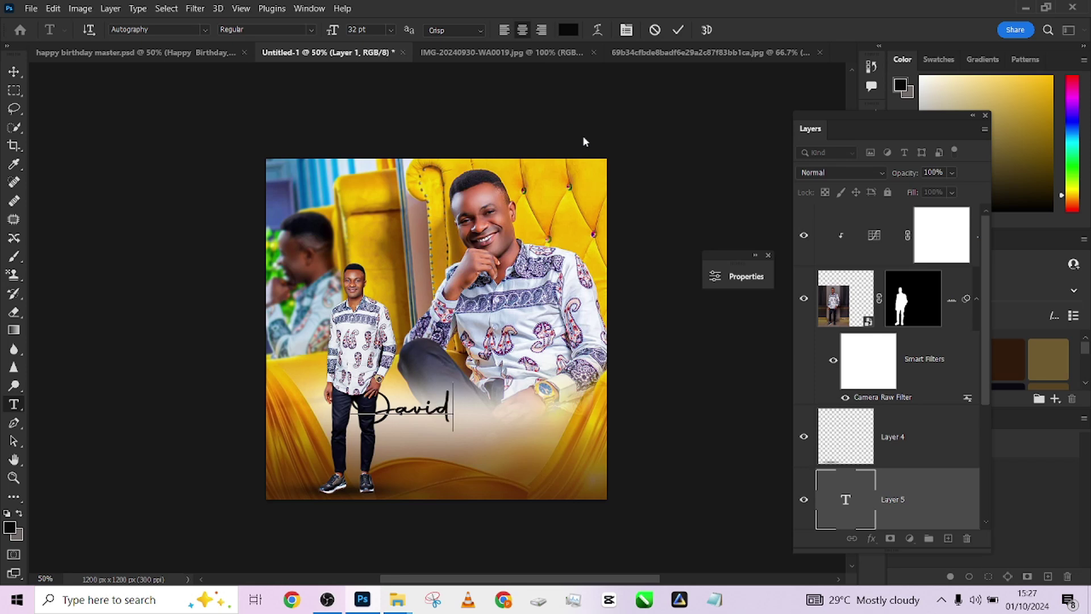
left_click(678, 30)
key("v")
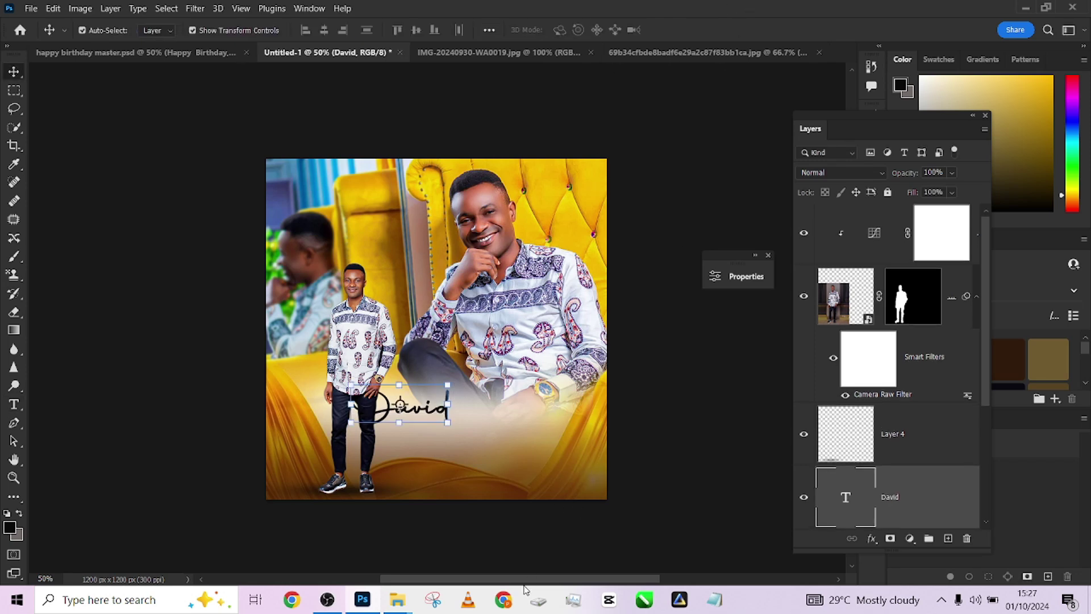
Step: Enlarge the name text to about 239% and position it along the flyer's lower edge beside the standing man
left_click_drag(448, 385, 590, 273)
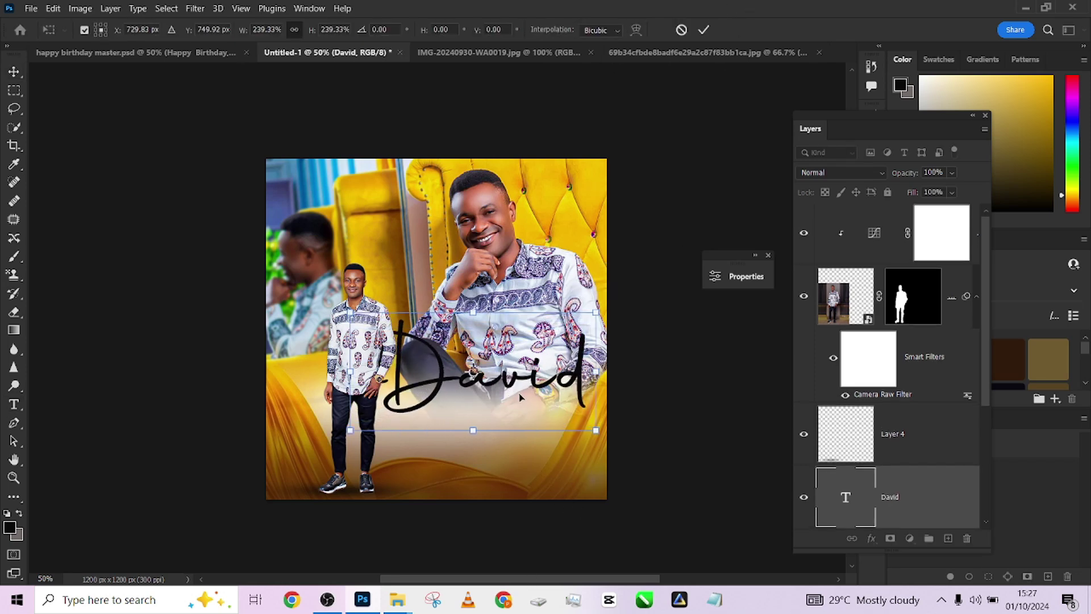
left_click_drag(569, 358, 563, 424)
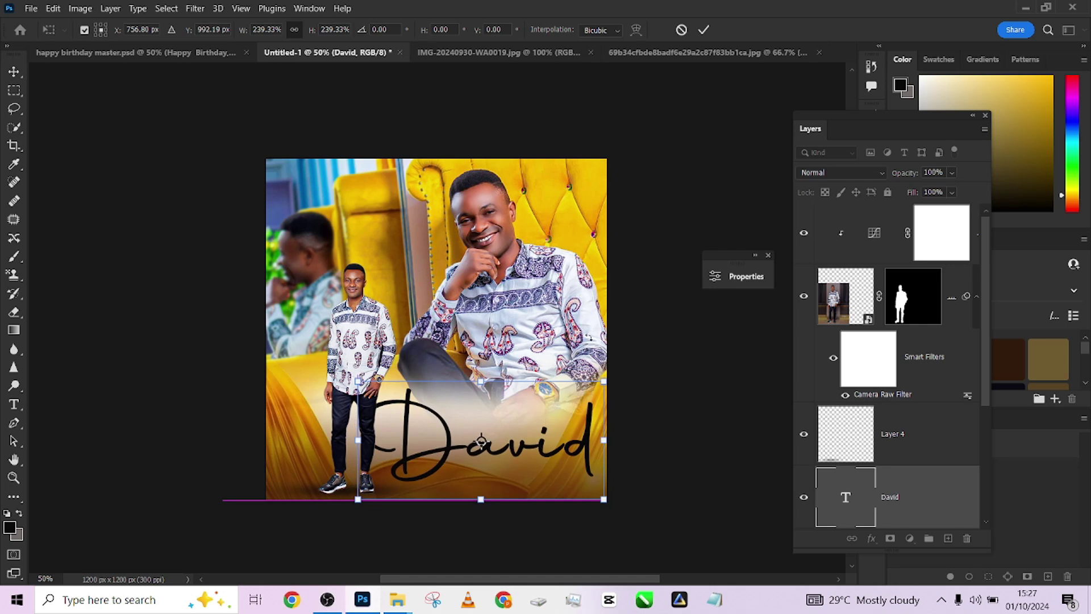
left_click(704, 30)
left_click(310, 8)
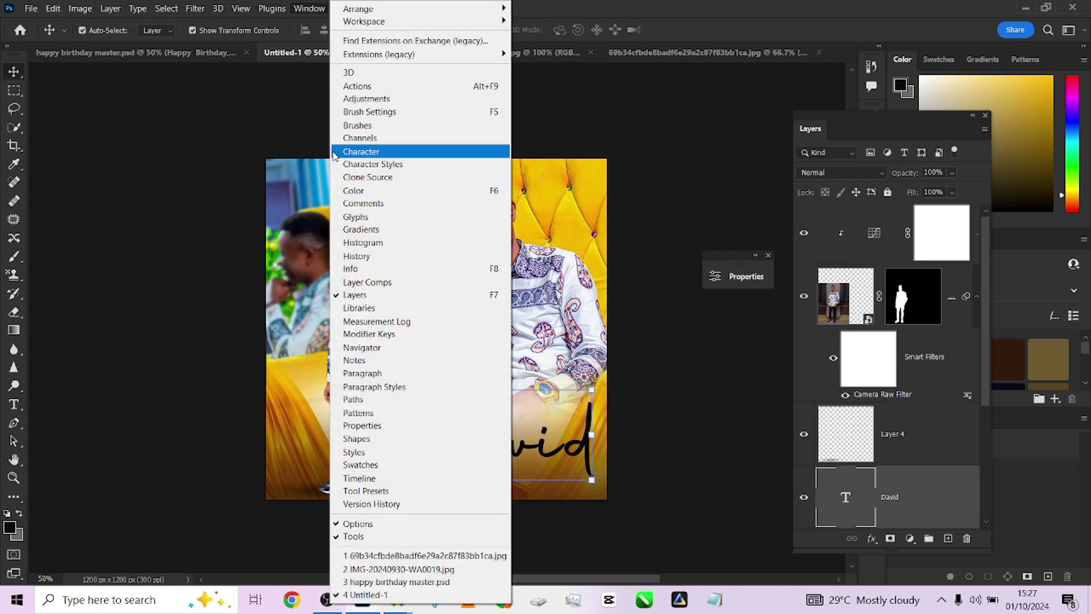
left_click(379, 151)
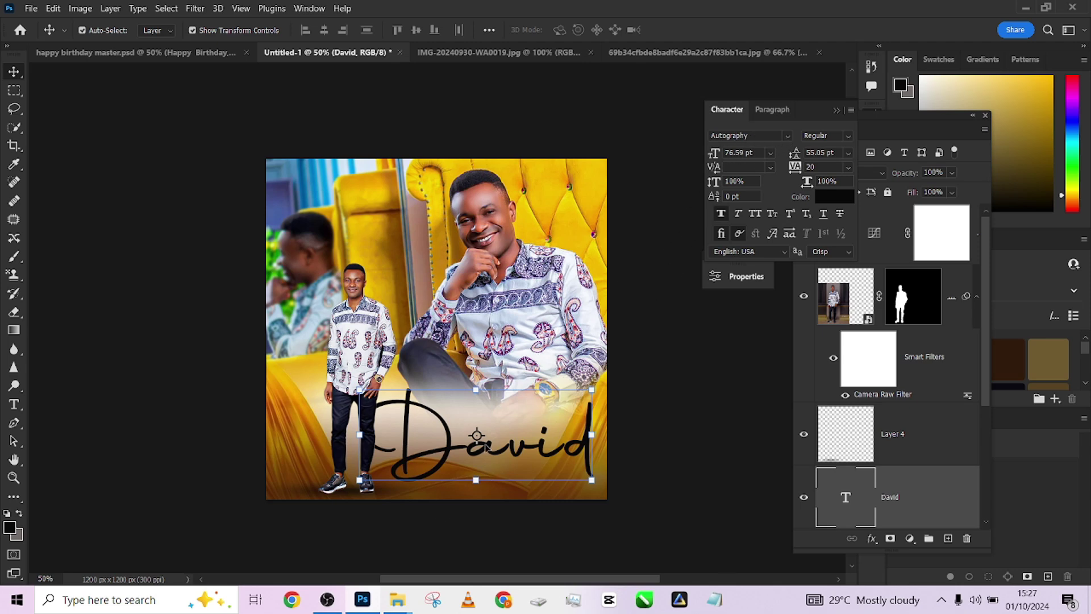
mouse_move(486, 448)
left_mouse_down()
mouse_move(494, 459)
mouse_move(482, 459)
left_mouse_up()
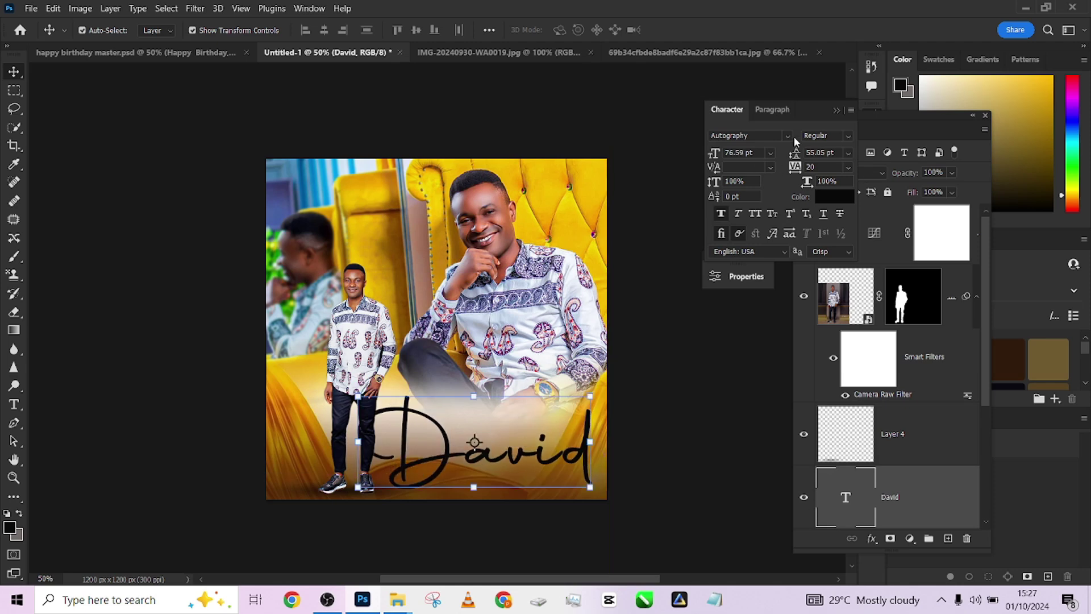
left_click(838, 110)
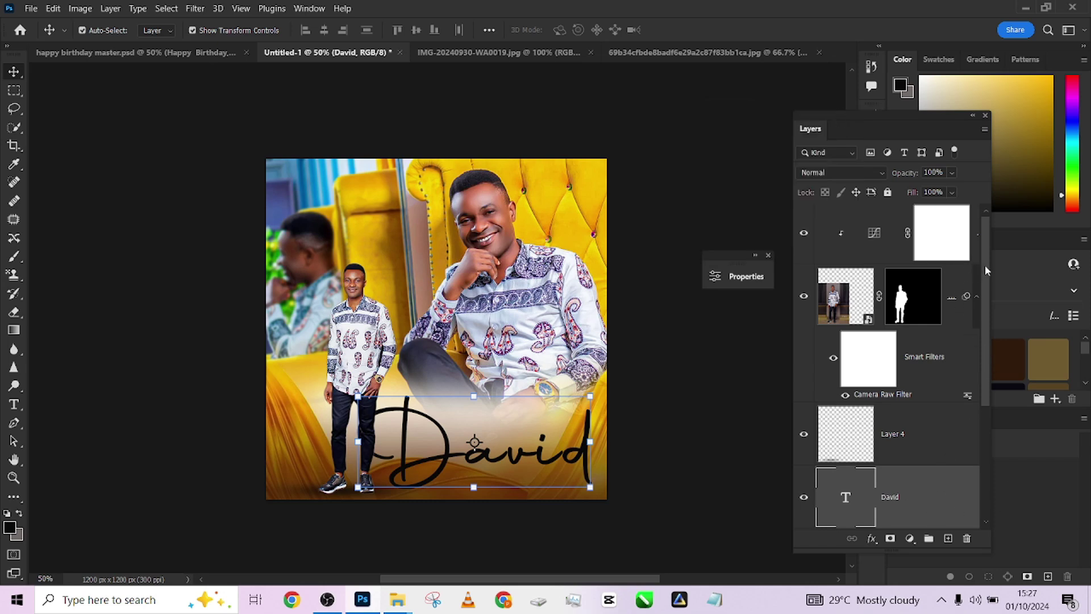
Step: Group the standing man's layer with its clipped Curves adjustment
scroll(984, 265, "up", 1)
left_click(894, 259)
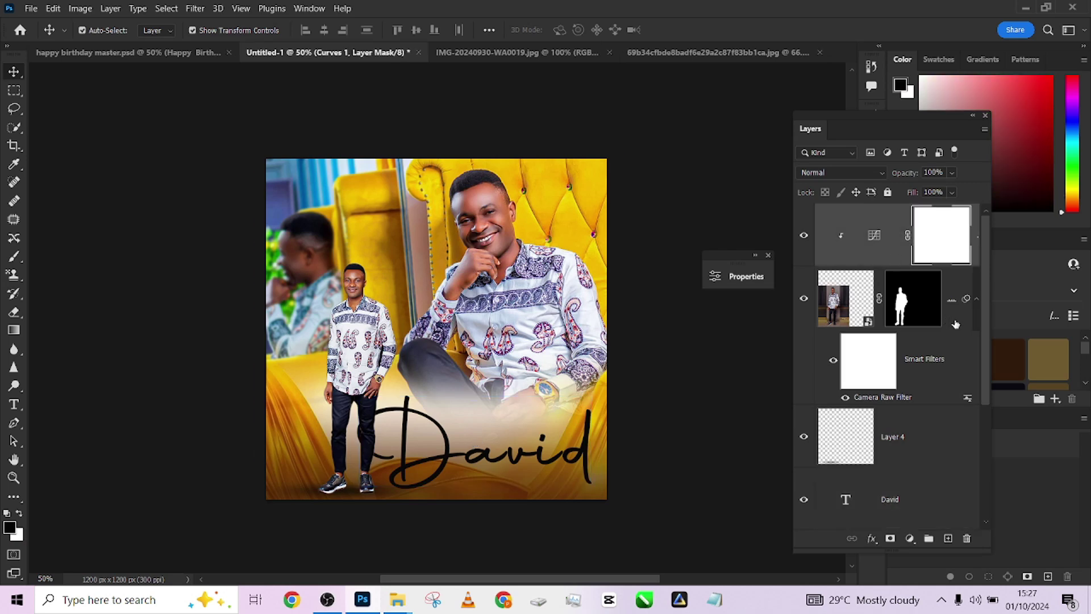
left_click(956, 324)
key("ctrl+g")
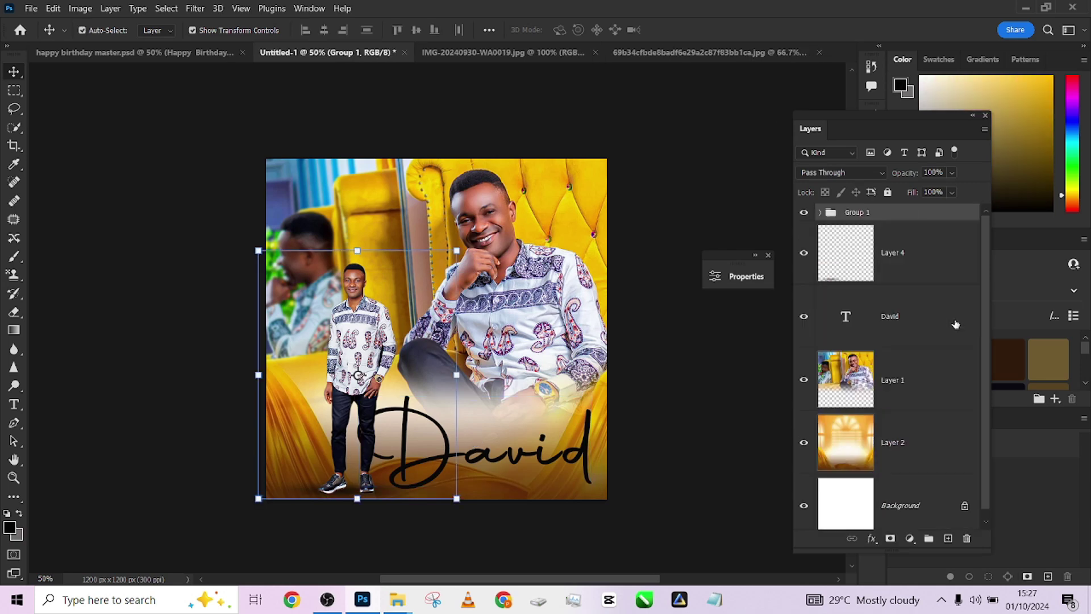
Step: Bring the name text to the front of the layer stack and shift it slightly up and left over the standing man's legs
left_click(920, 322)
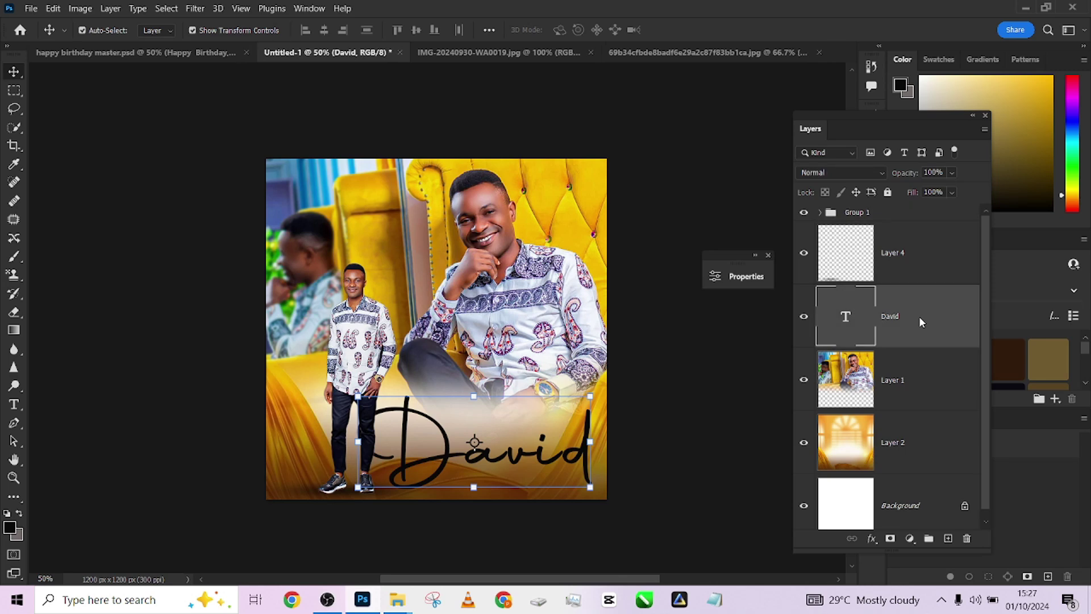
key("ctrl+shift+bracketright")
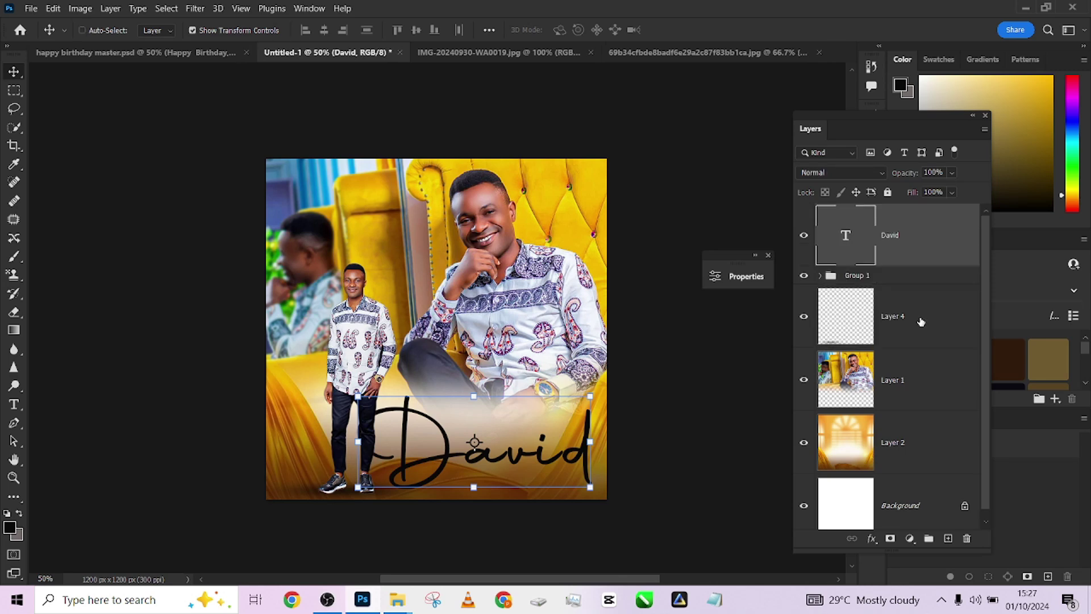
key("ctrl")
left_click_drag(428, 426, 417, 414)
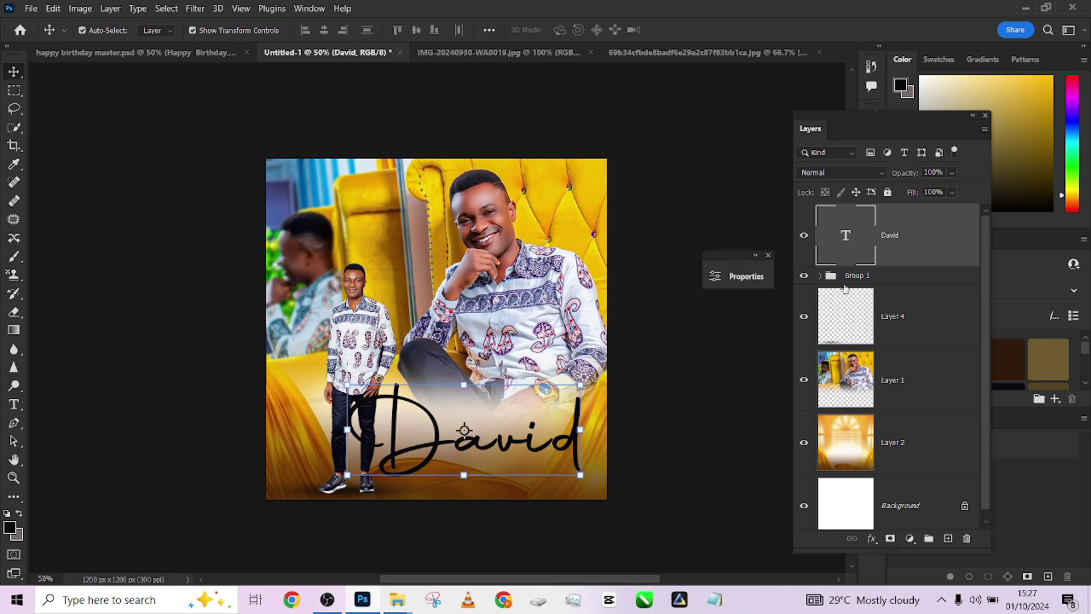
Step: Dock the floating layer list beside the canvas and set the name text's color to white (ffffff)
left_click_drag(893, 134, 855, 120)
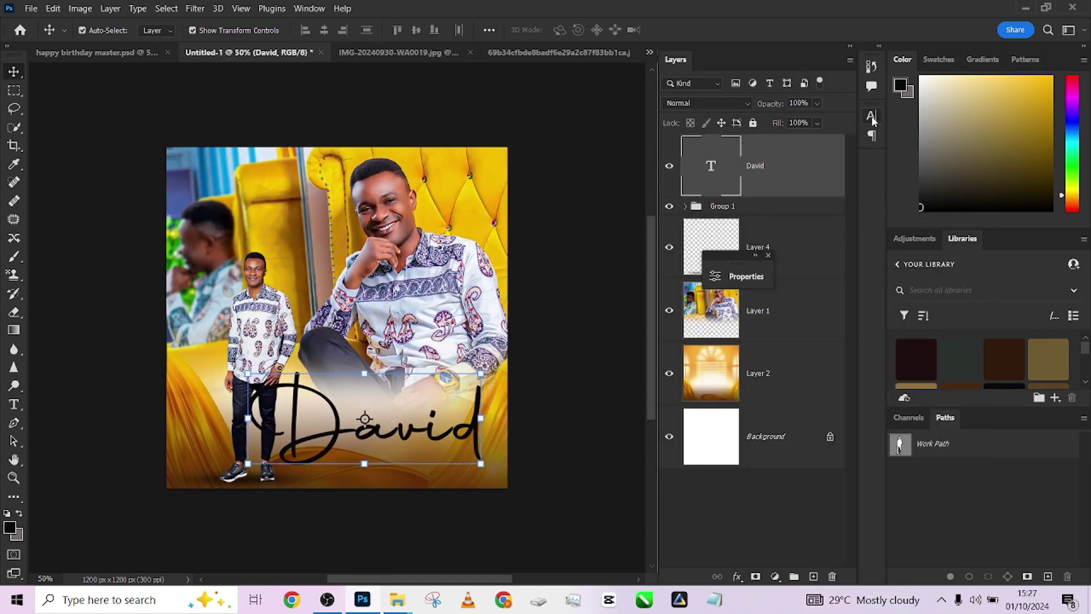
left_click(871, 118)
left_click(835, 197)
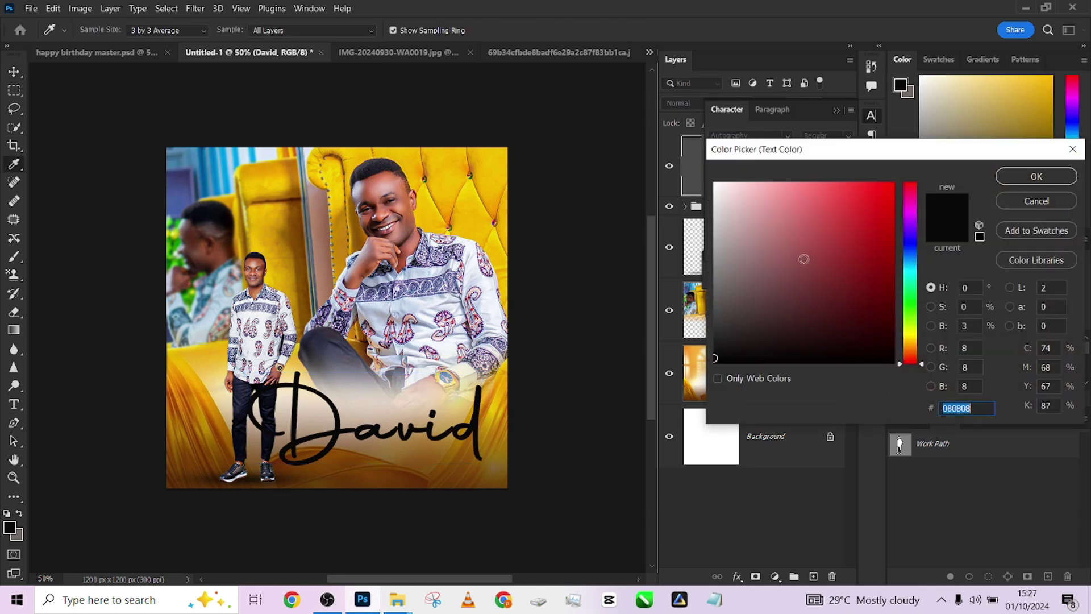
type("ffffff")
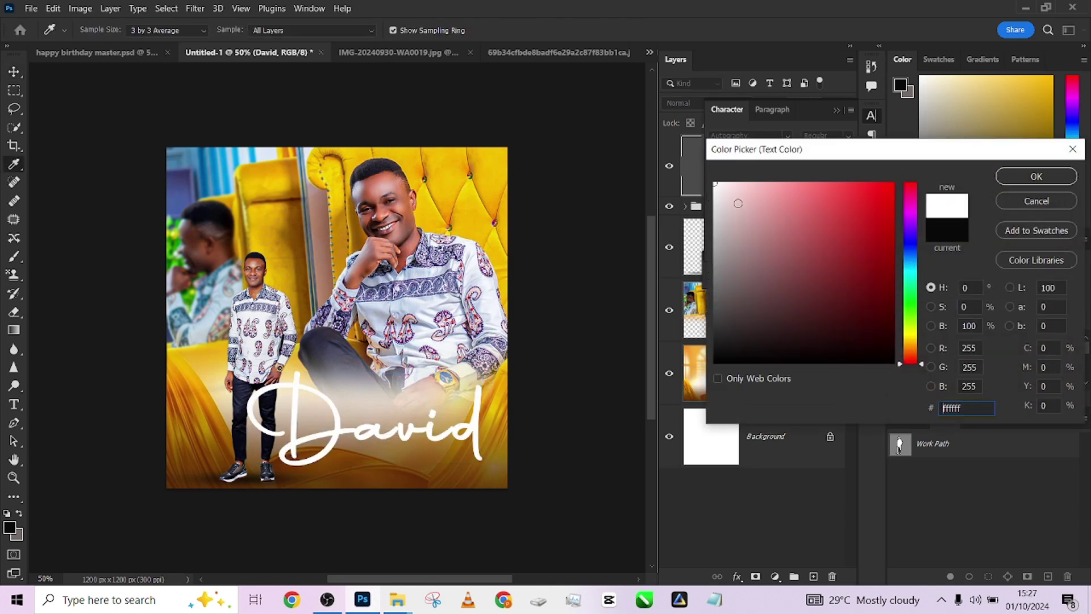
left_click(1038, 177)
key("v")
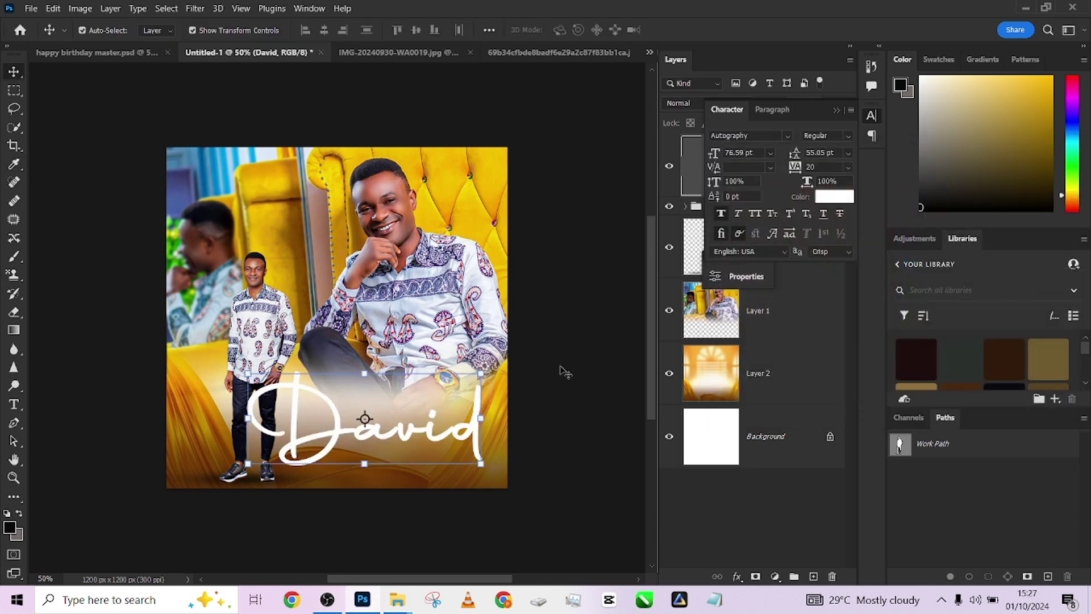
Step: Return the name text to its thinner weight and compare it with the finished flyer in happy birthday master.psd
left_click_drag(412, 436, 412, 449)
left_click(105, 52)
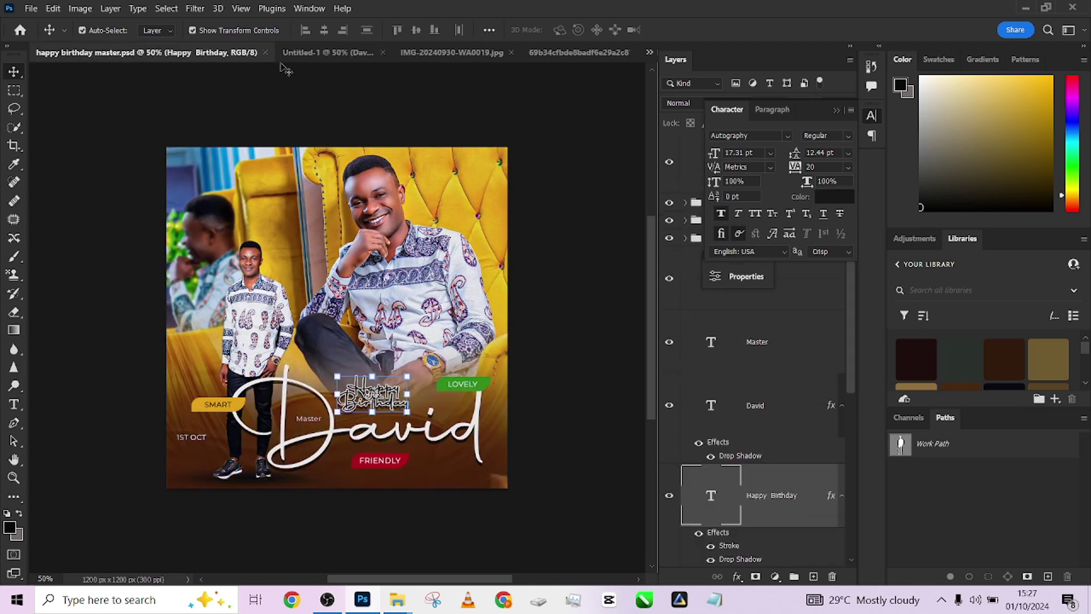
left_click(314, 55)
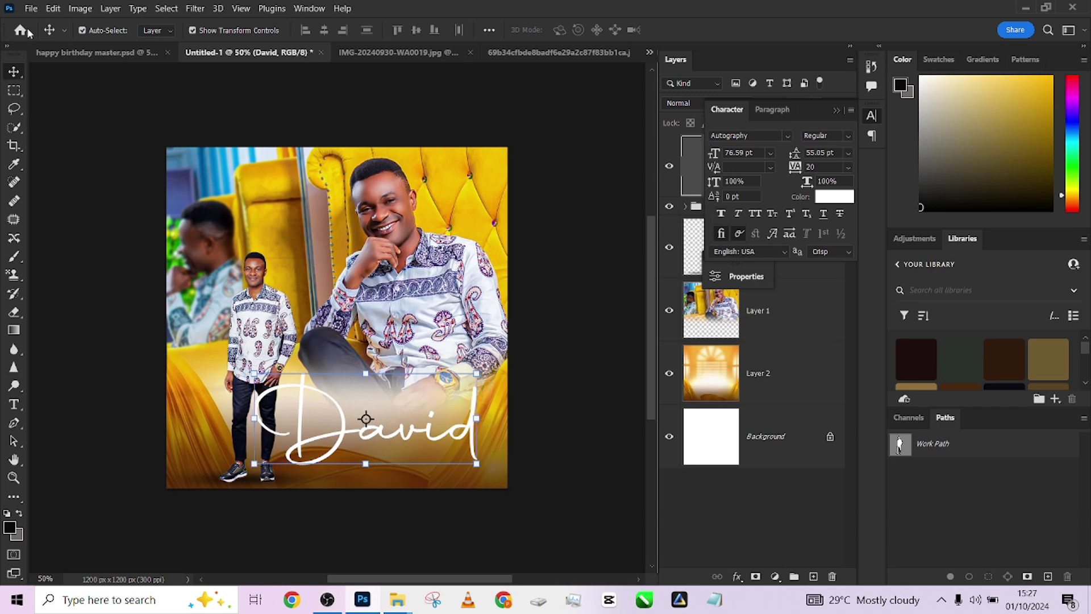
left_click(79, 53)
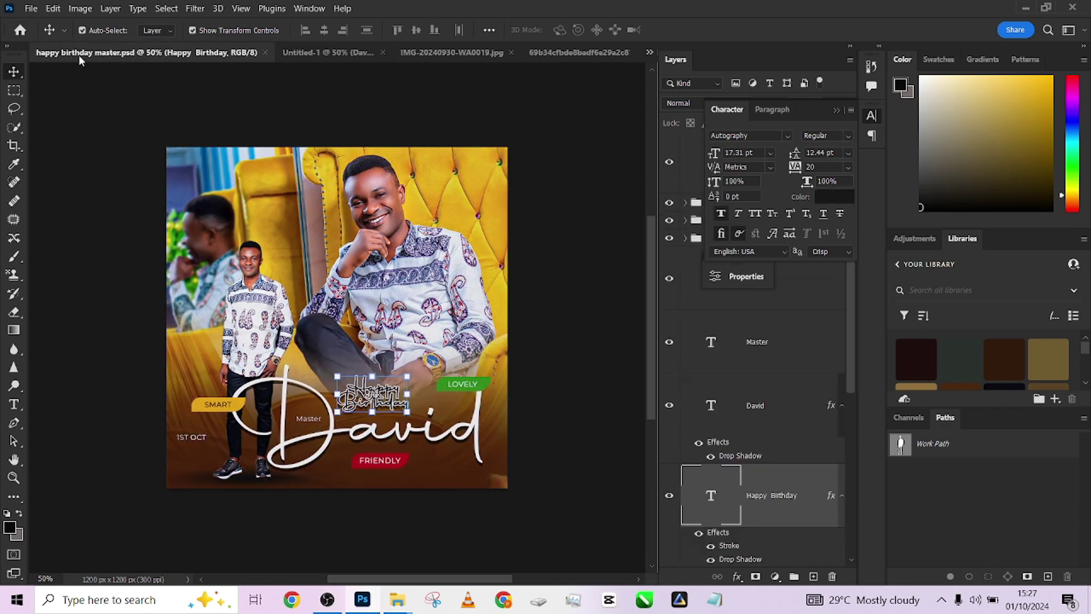
left_click(307, 53)
left_click(836, 111)
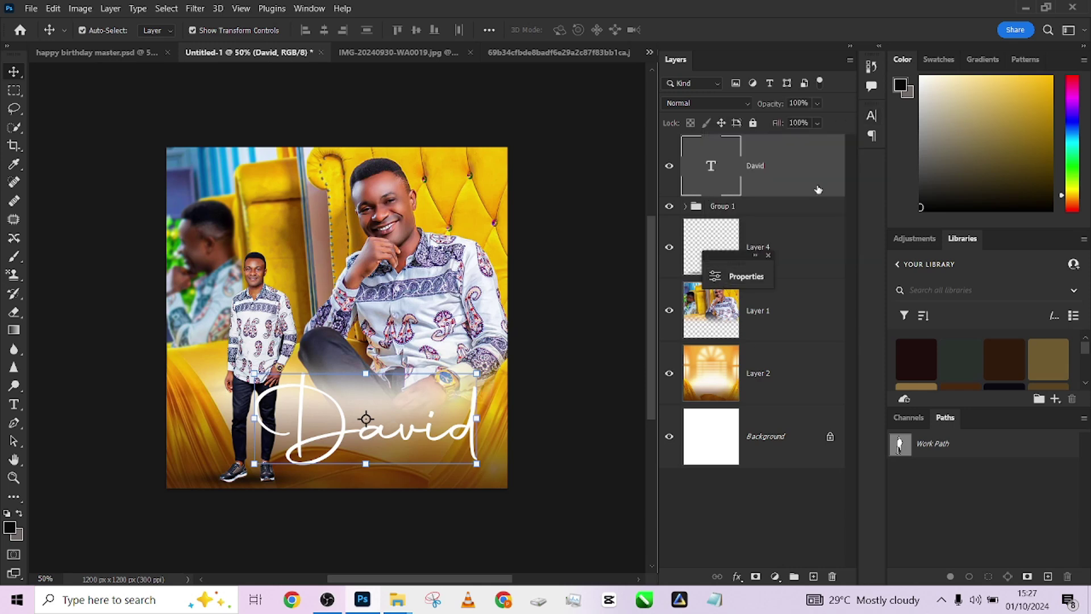
Step: Add a black Multiply drop shadow to the name text at 90° with 8 px distance and size, and raise its opacity
double_click(792, 199)
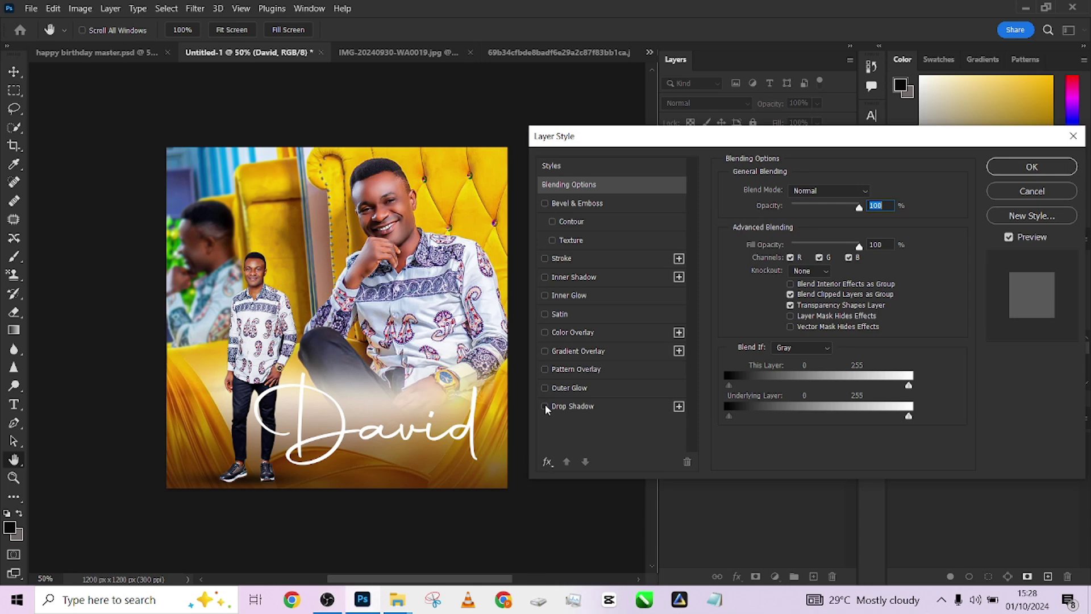
left_click(546, 405)
left_click(597, 407)
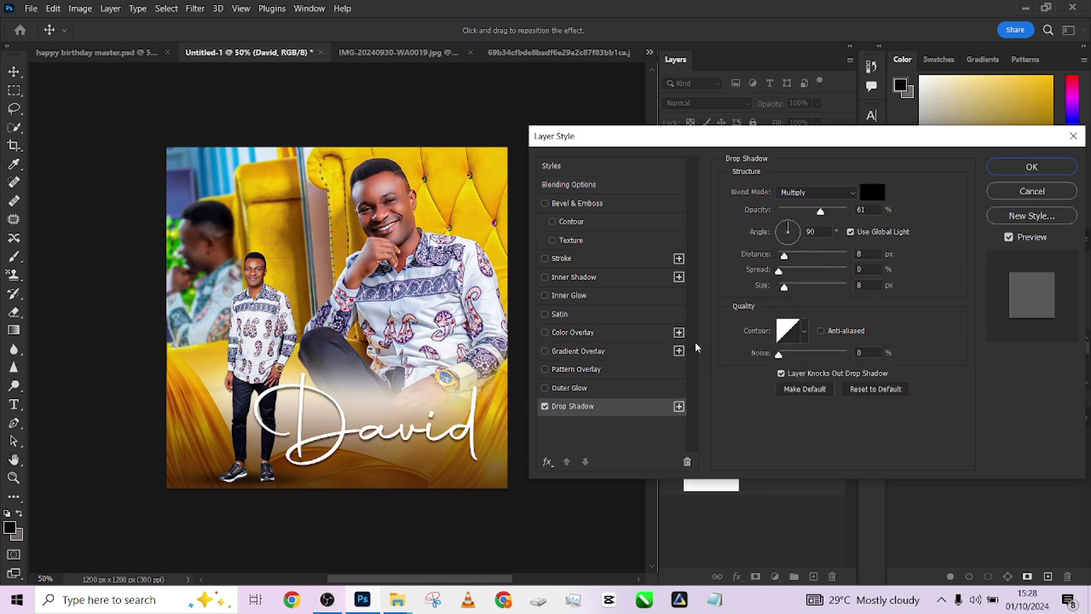
left_click_drag(822, 215, 833, 214)
left_click(1015, 168)
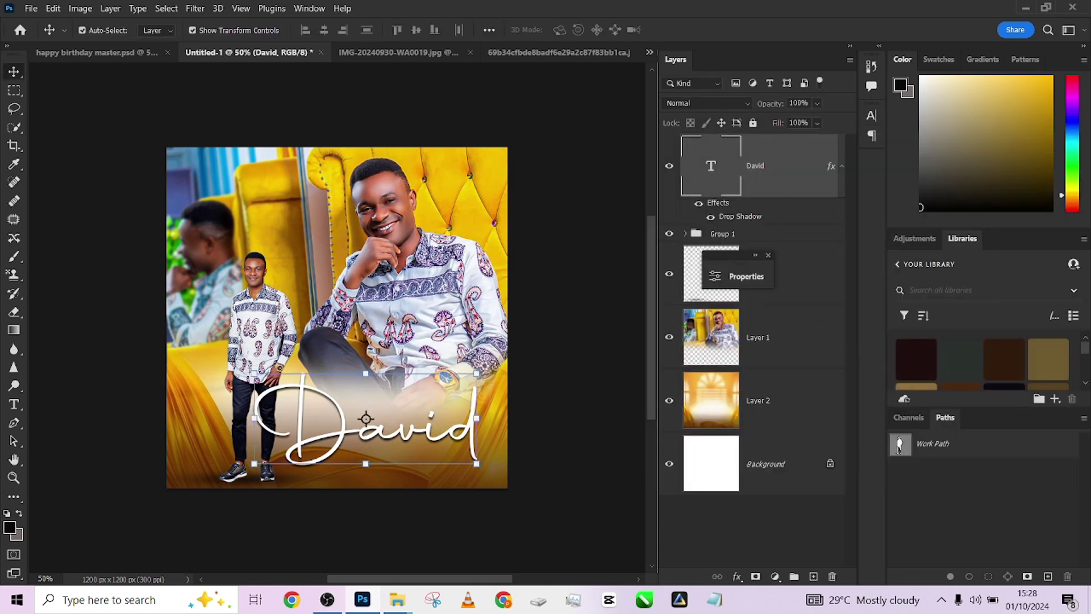
Step: Scale the name text up slightly and place it low on the flyer, overlapping the standing man's legs
key("ctrl+t")
left_click_drag(325, 464, 347, 457)
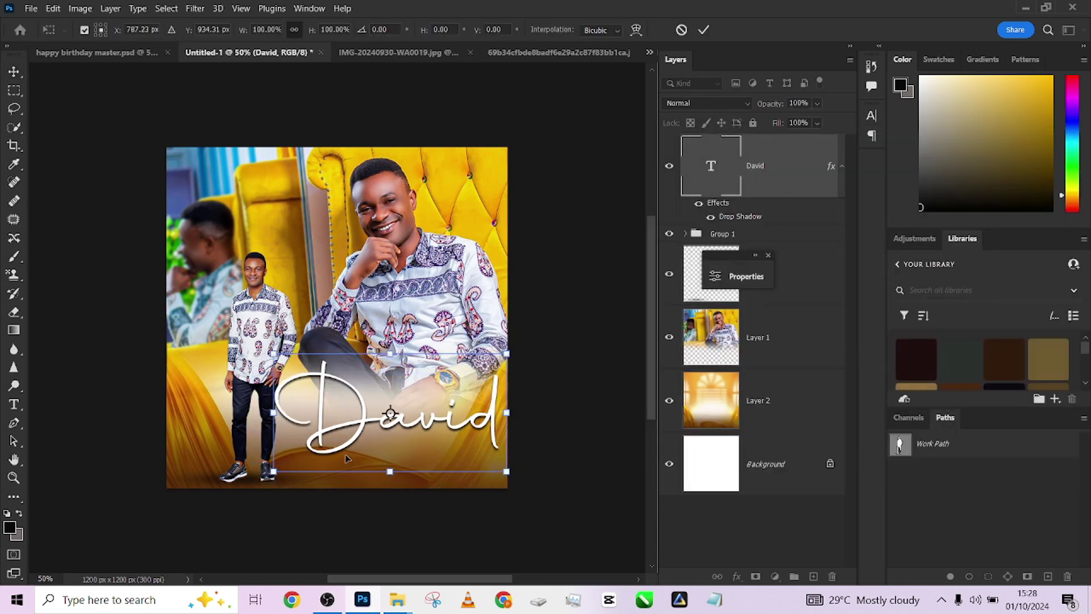
left_click_drag(275, 472, 255, 482)
left_click_drag(335, 432, 325, 443)
left_click(703, 29)
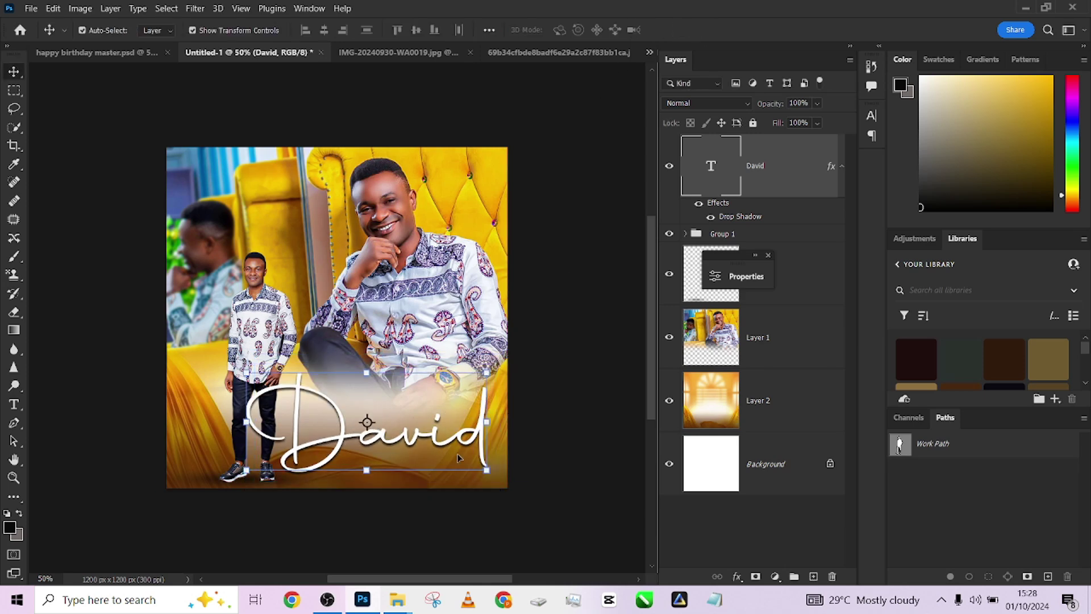
Step: Float happy birthday master.psd in its own window and copy its Happy Birthday text into the new flyer above the name
left_click(111, 53)
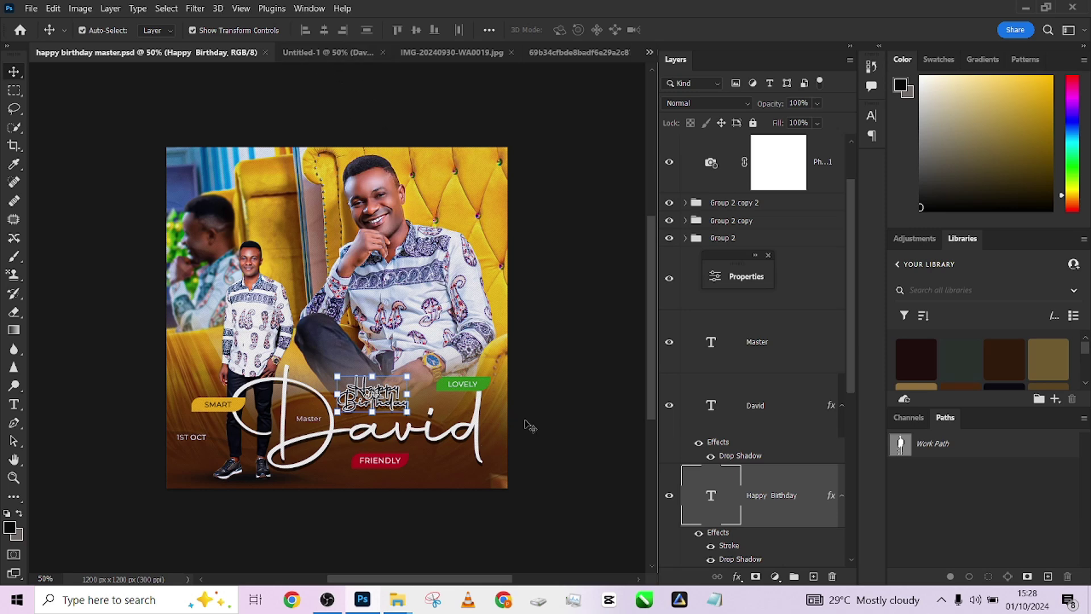
left_click(871, 116)
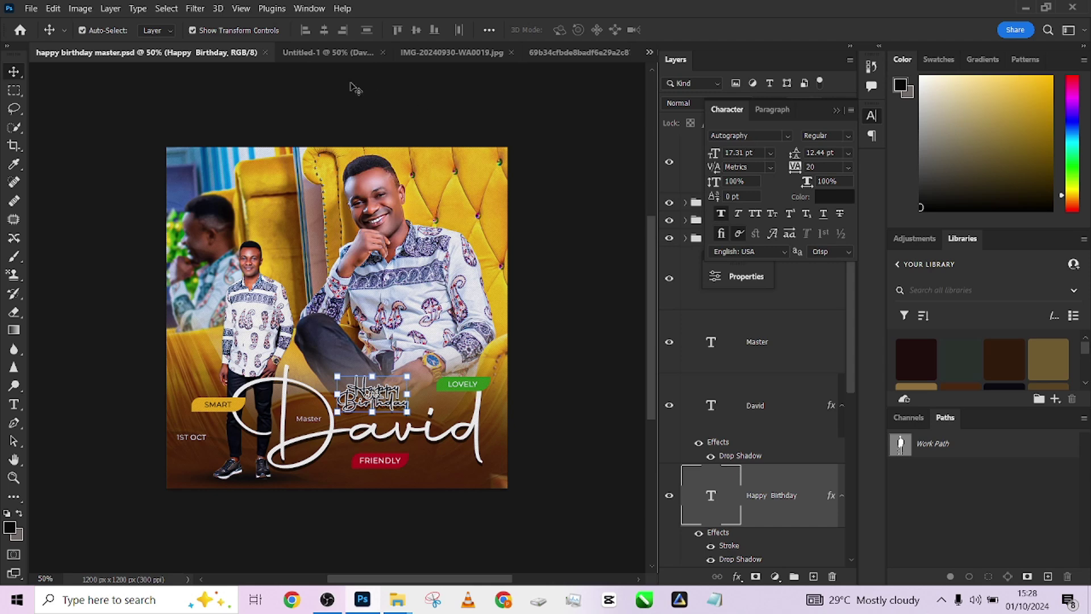
left_click_drag(194, 59, 557, 537)
left_click_drag(776, 492, 402, 398)
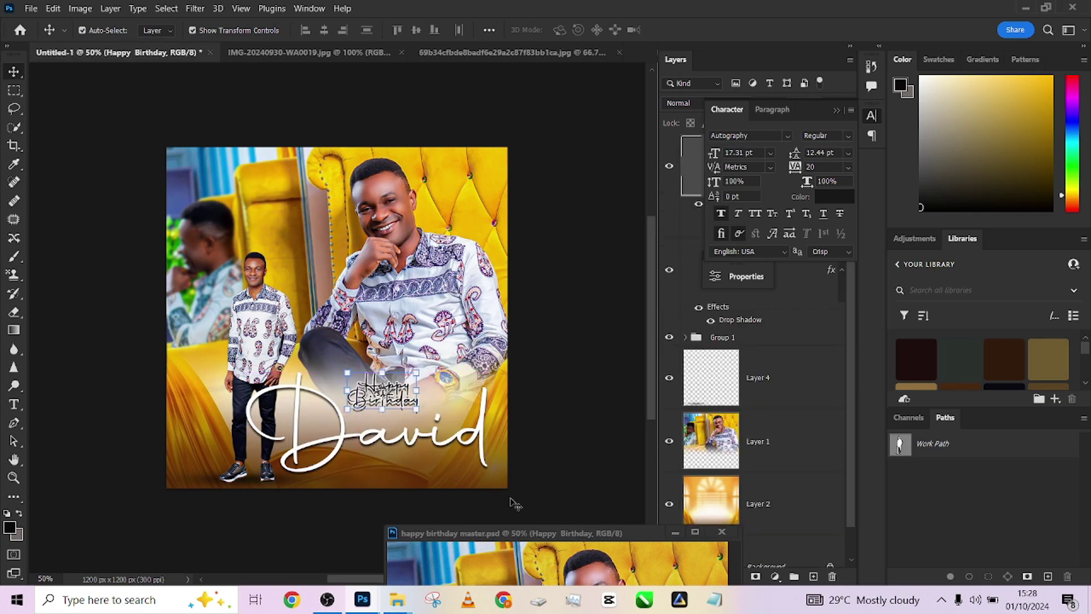
Step: Bring the floating master flyer fully into view and hide its masked Group 2 containing the paper texture and pattern fills
left_click_drag(527, 537, 513, 198)
left_click(515, 481)
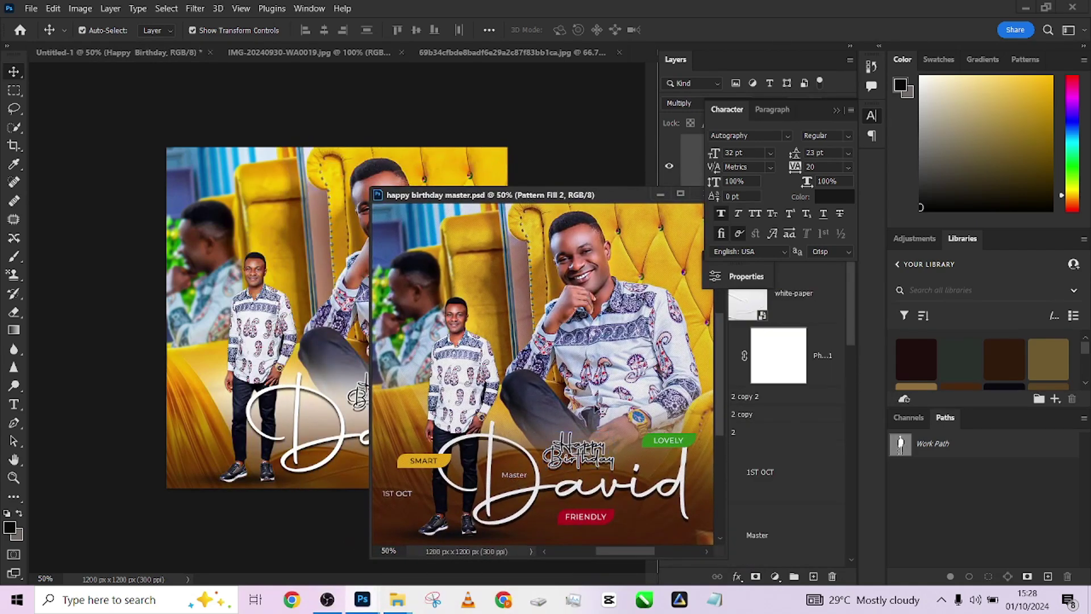
left_click(839, 110)
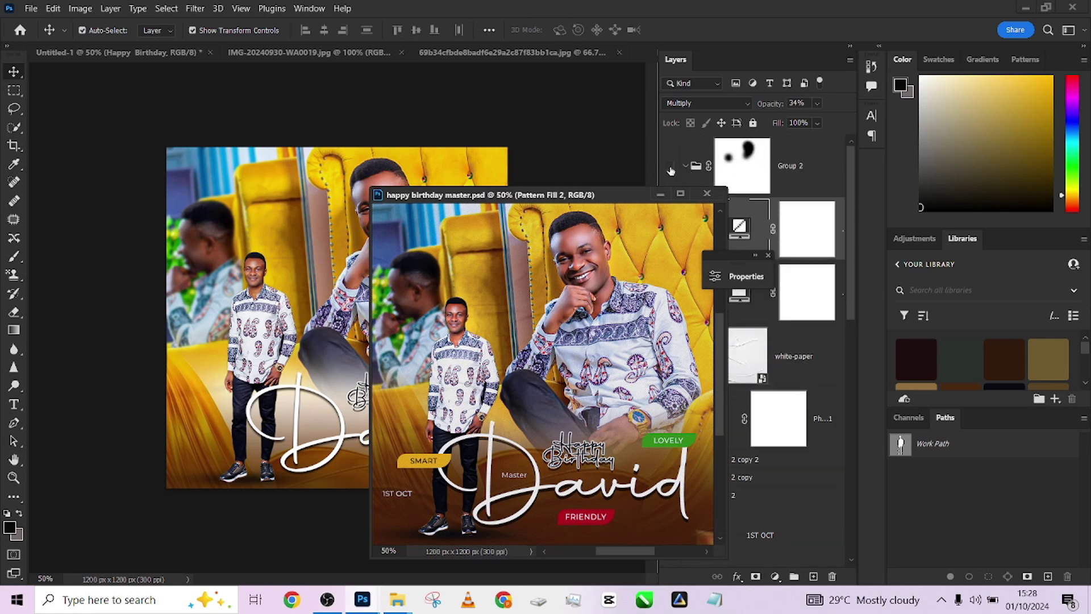
left_click(671, 168)
Step: Copy the Master text from the master flyer into the new flyer and position it inside the name's initial letter
left_click(515, 475)
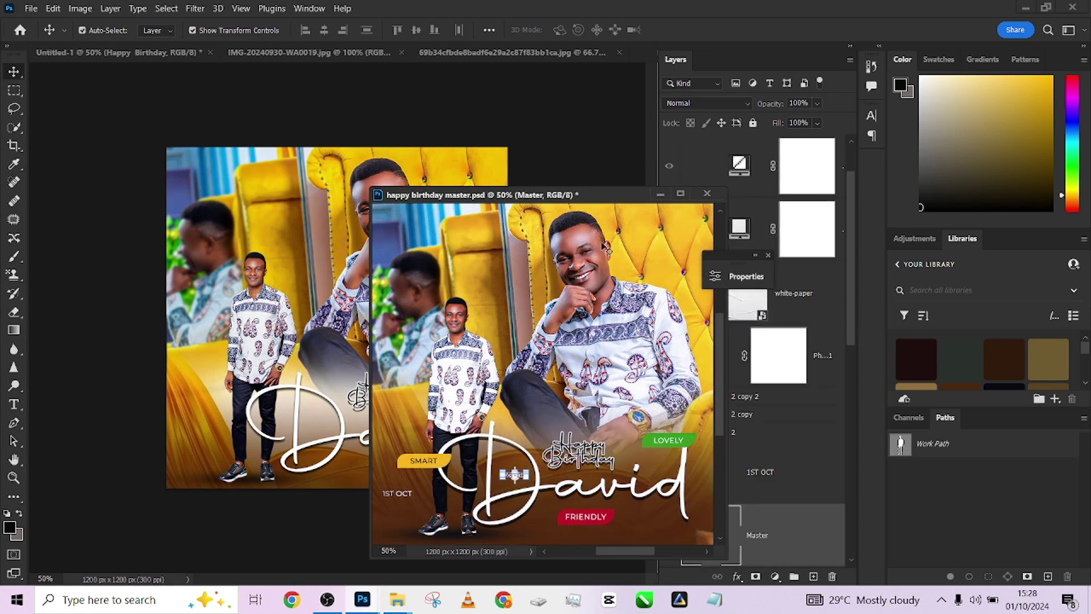
left_click_drag(591, 196, 800, 144)
left_click_drag(777, 540, 331, 431)
key("shift+Left")
key("shift+Left")
key("shift+Left")
key("shift+Left")
key("shift+Left")
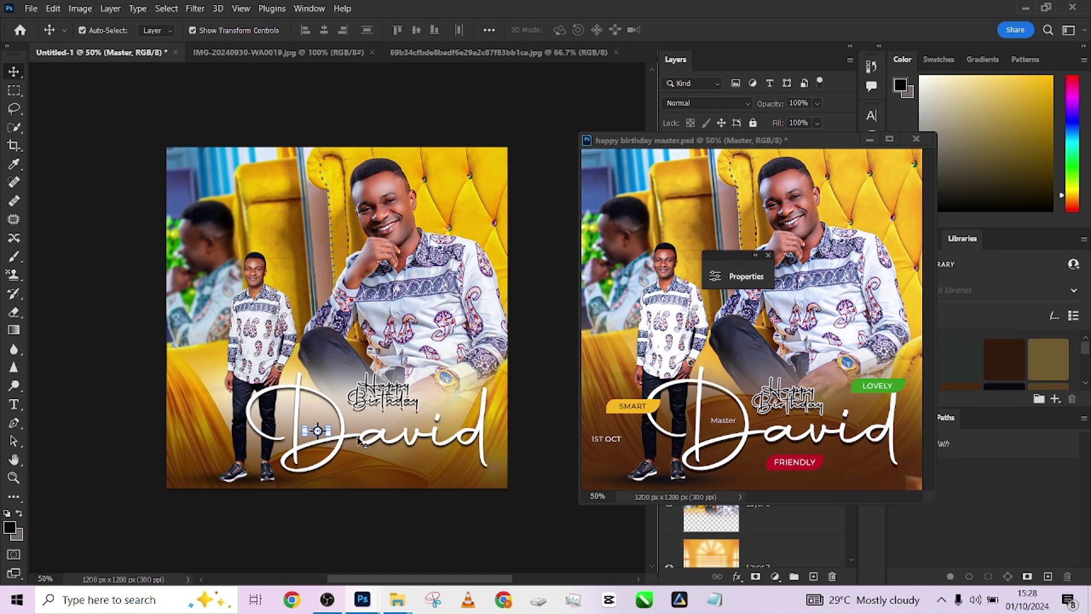
key("shift+Left")
key("shift+Up")
key("shift+Up")
Step: Copy the SMART, FRIENDLY and LOVELY badge groups together from the master flyer into the new flyer
left_click(645, 406)
left_click(646, 406)
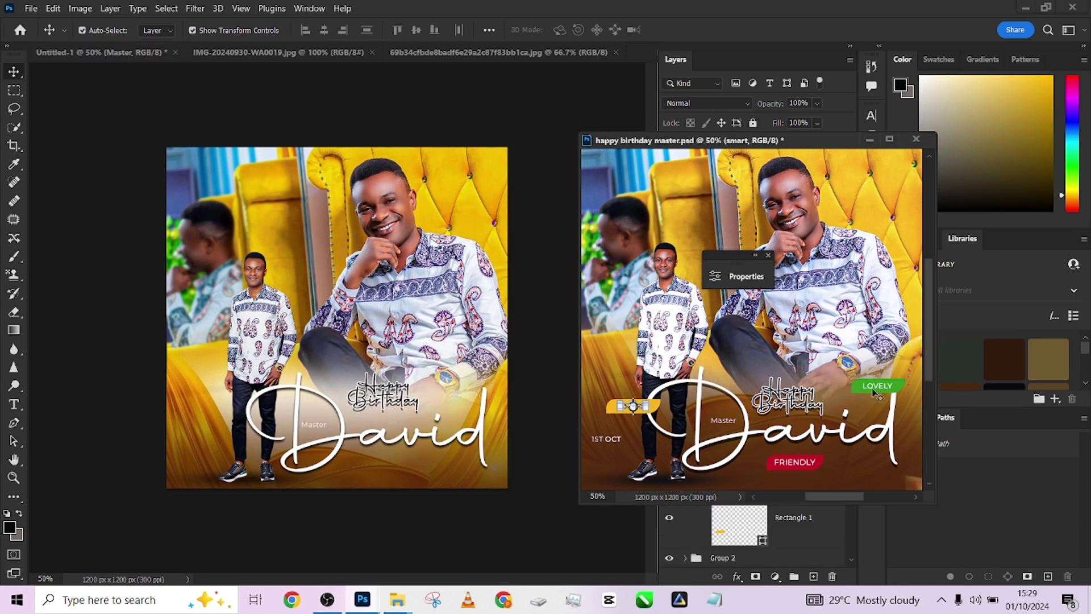
left_click_drag(802, 139, 1036, 262)
left_click(708, 417)
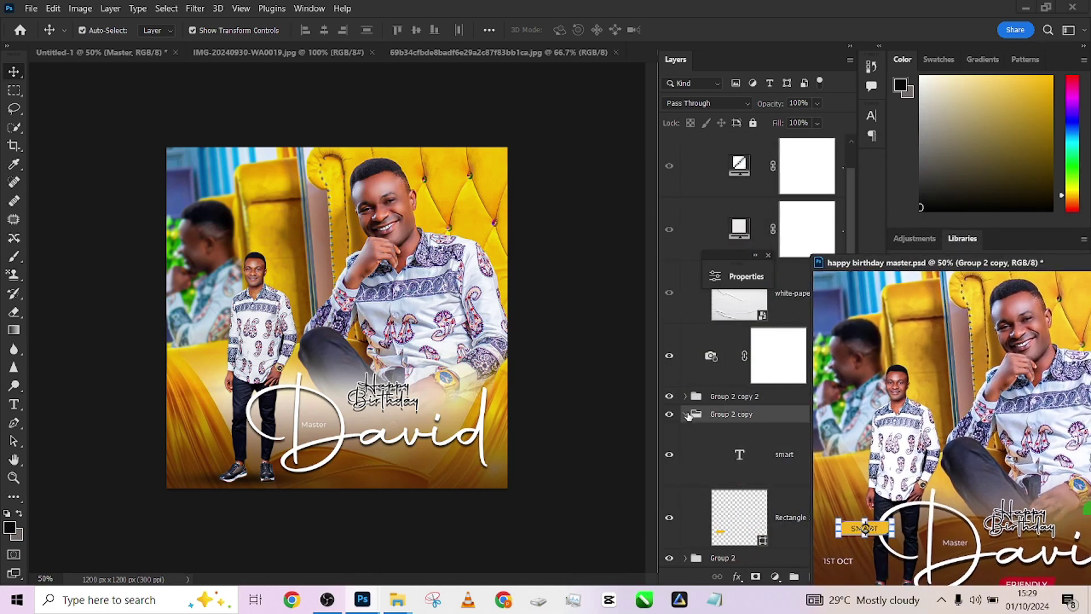
left_click(686, 414)
left_click(763, 397)
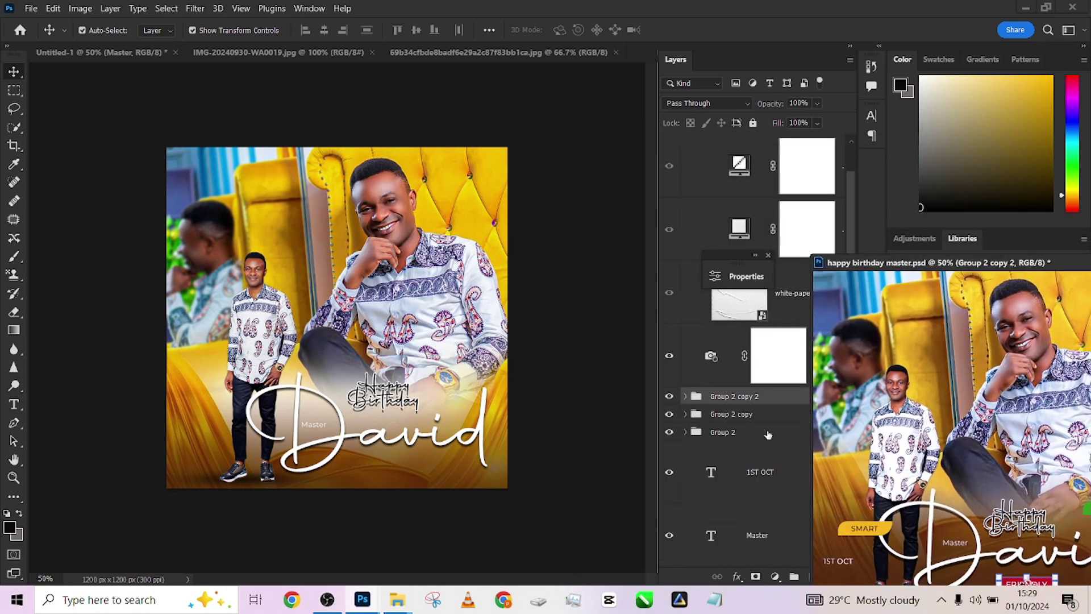
left_click(768, 433, "shift")
left_click_drag(778, 406, 314, 424)
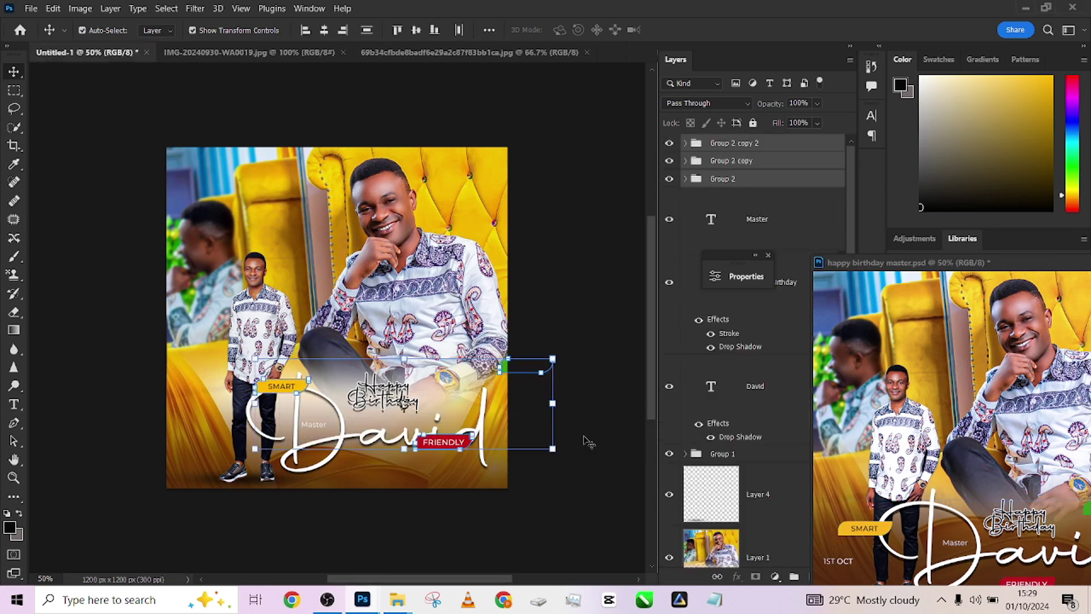
Step: Set auto-selection to Group and move the three badges together so they sit around the name text within the flyer
key("Left")
key("Left")
key("Left")
key("Left")
key("Left")
key("Left")
key("Left")
key("Left")
key("Left")
key("Left")
key("Left")
key("Left")
key("Left")
key("Left")
key("Left")
key("Left")
key("Left")
key("Left")
key("Left")
key("Left")
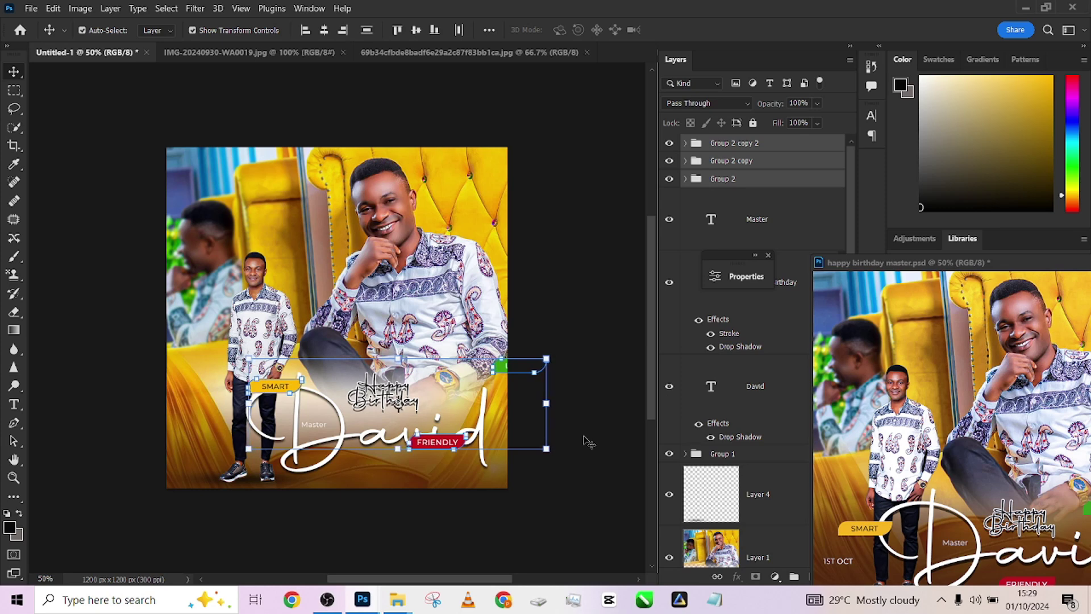
left_click(167, 31)
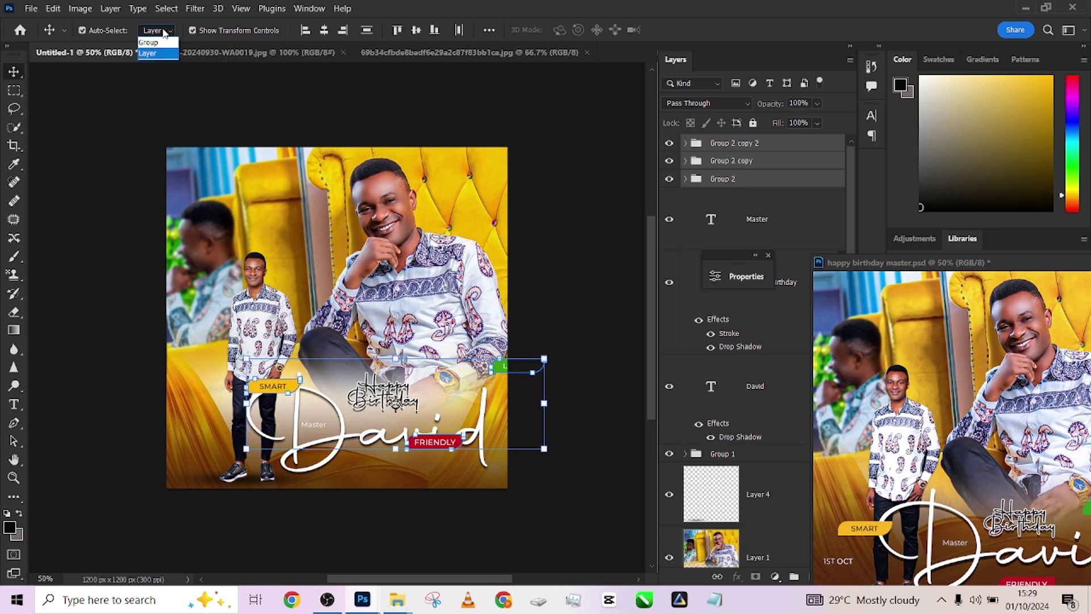
left_click(163, 44)
left_click_drag(503, 372, 458, 402)
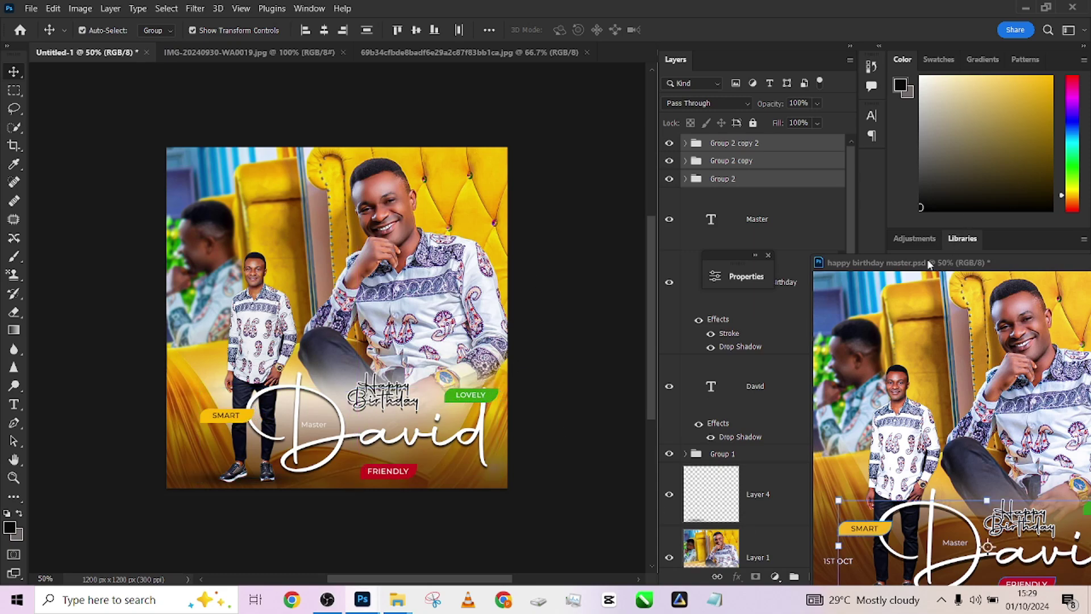
Step: Dock happy birthday master.psd back among the open documents, return to the new flyer and deselect the badges
left_click_drag(955, 263, 144, 57)
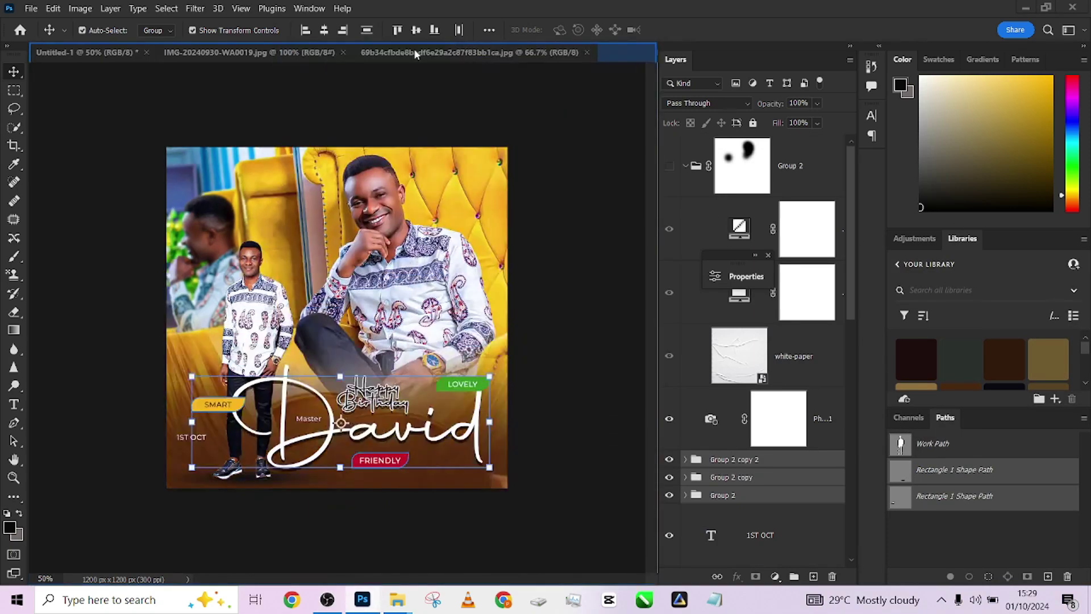
left_click(78, 53)
left_click(569, 384)
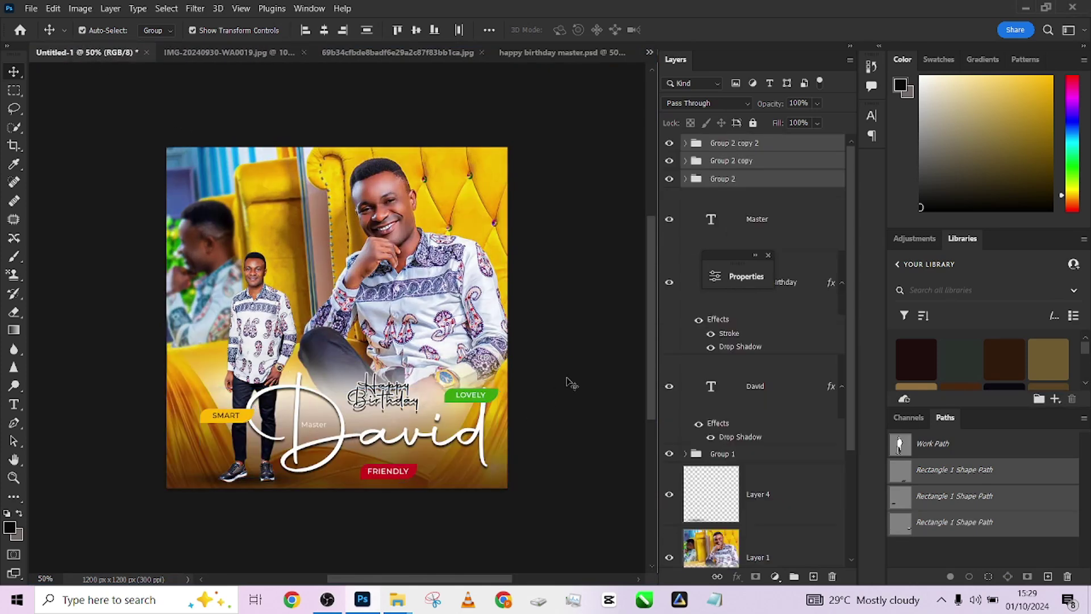
Step: Draw a rectangle shape of about 334 x 74 px beside the seated man's face
key("ctrl+plus")
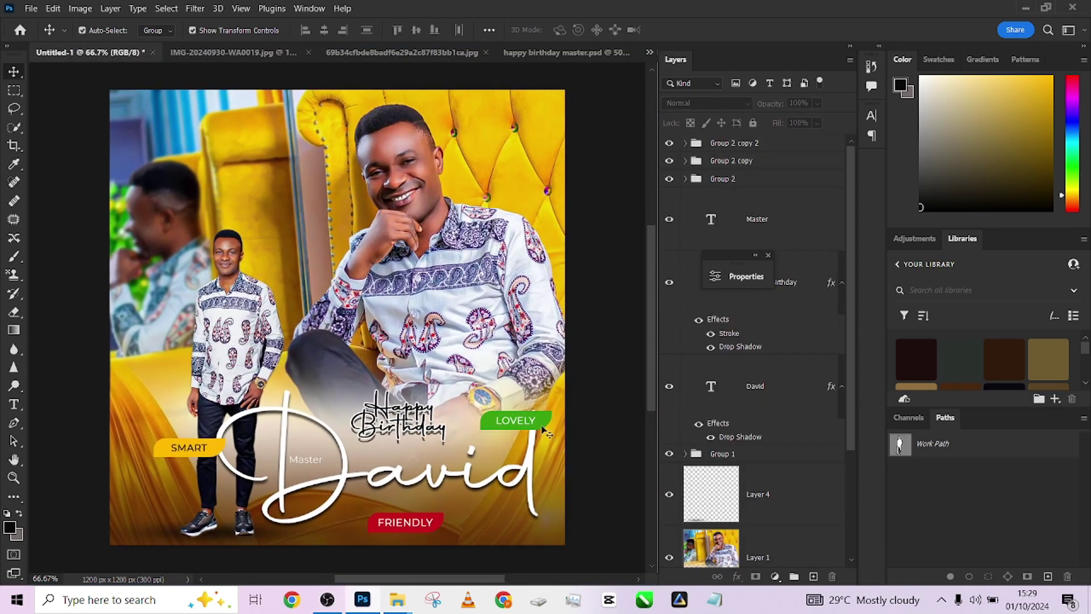
left_click(13, 497)
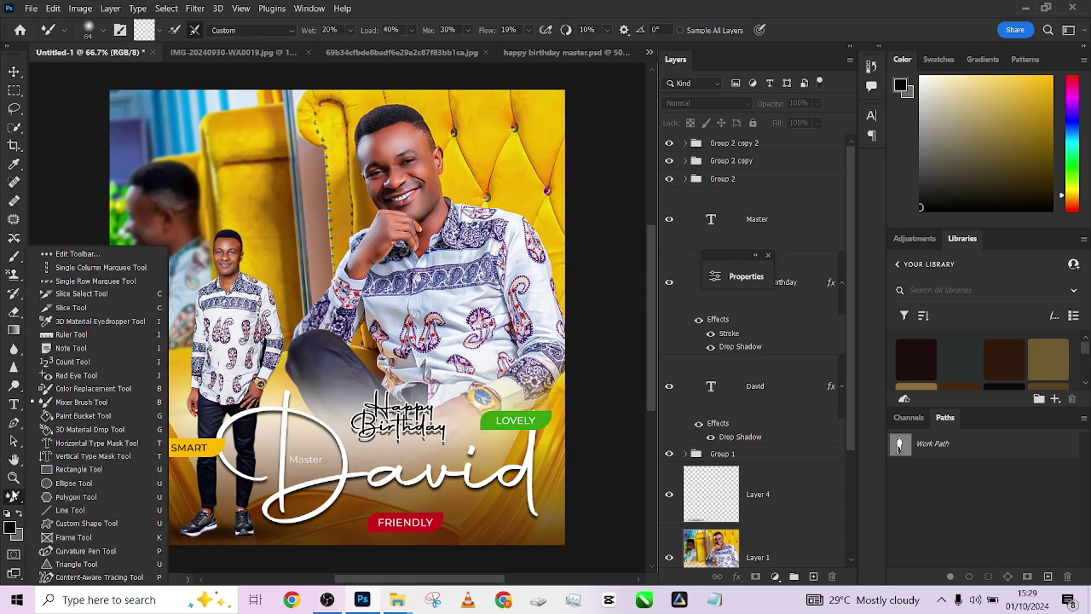
left_click(79, 469)
key("u")
left_click_drag(241, 180, 366, 207)
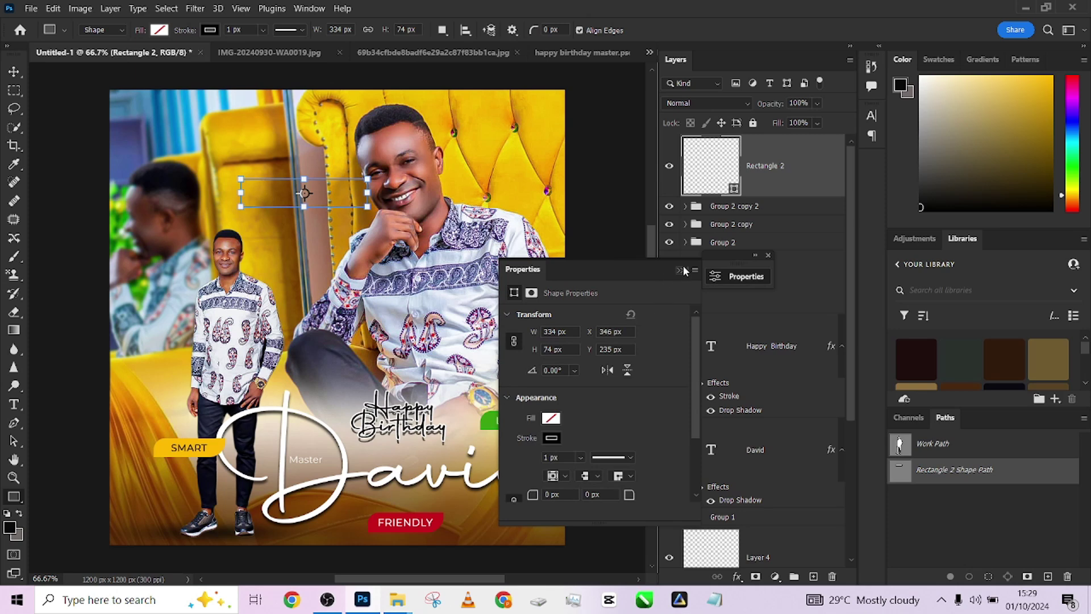
left_click(682, 270)
Step: Fill the new rectangle with the green from the recently used colors
left_click(157, 30)
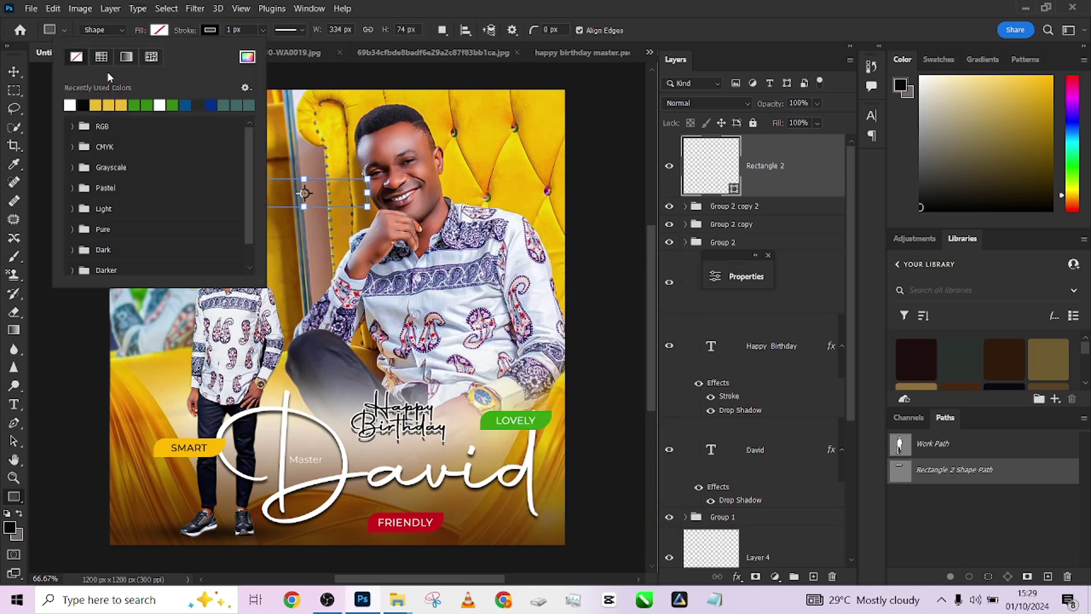
left_click(96, 104)
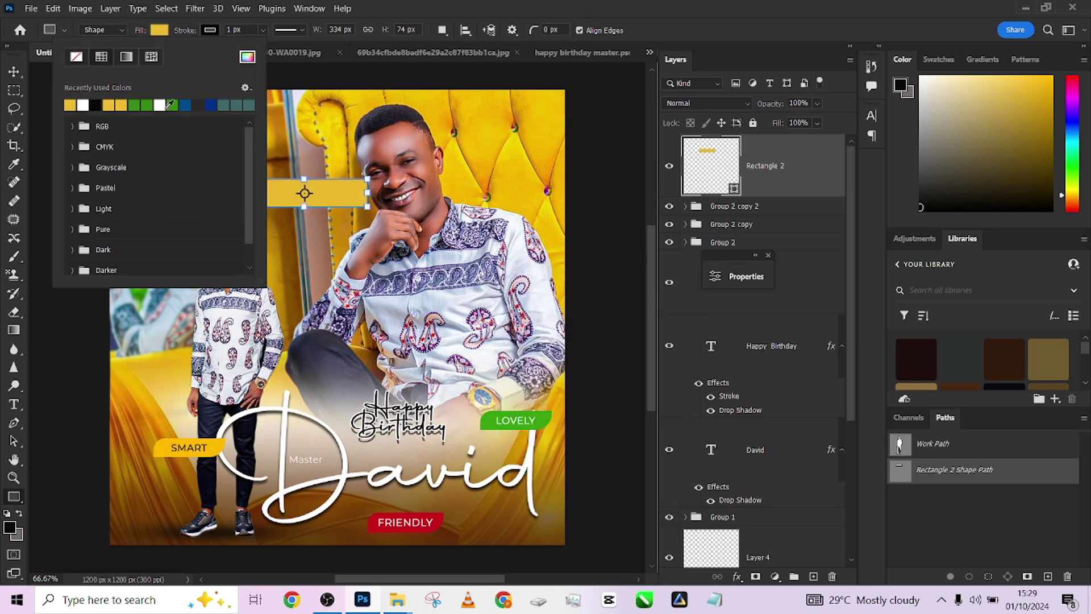
left_click(171, 105)
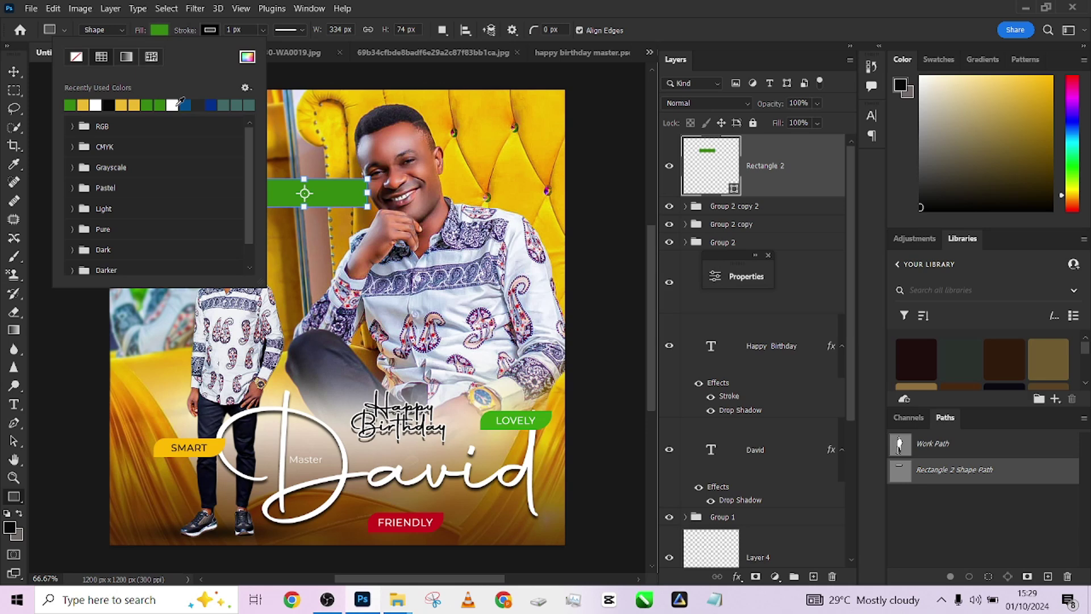
left_click(494, 12)
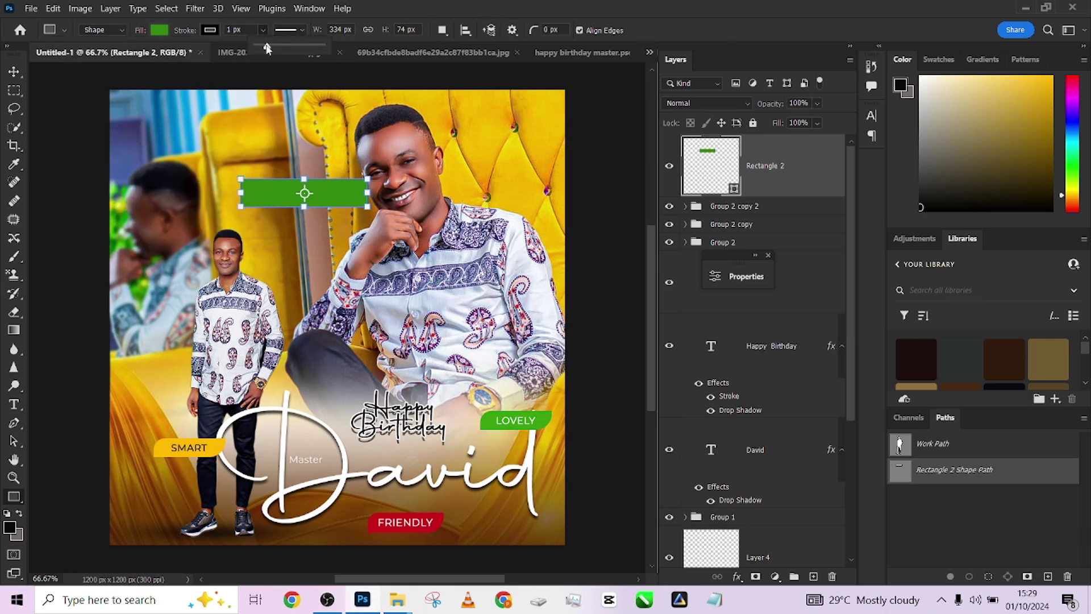
Step: Move the green rectangle slightly left, away from the seated man's face
left_click(14, 71)
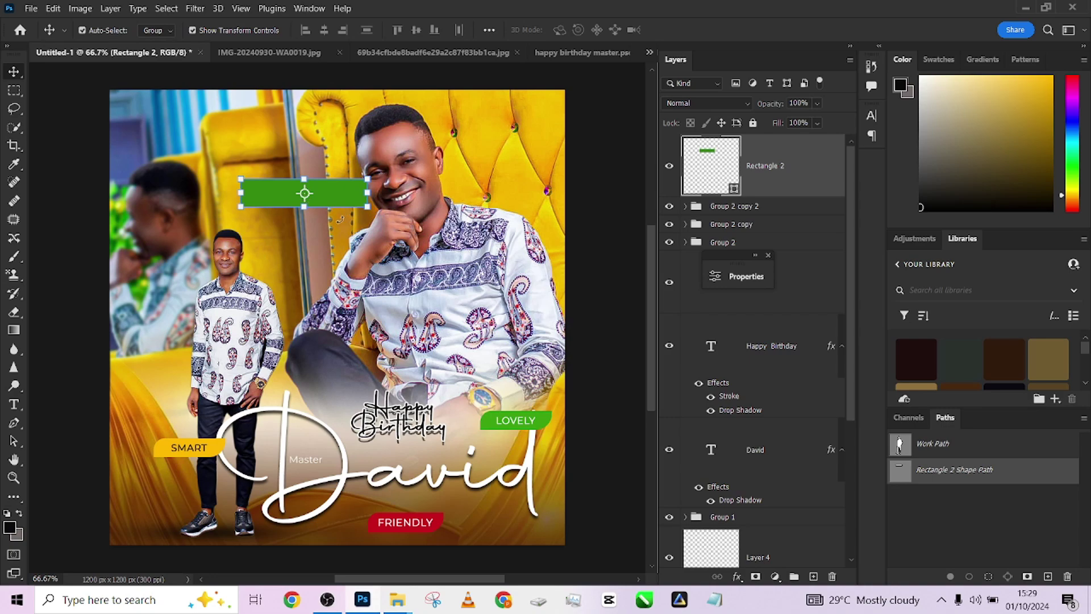
scroll(339, 218, "up", 5)
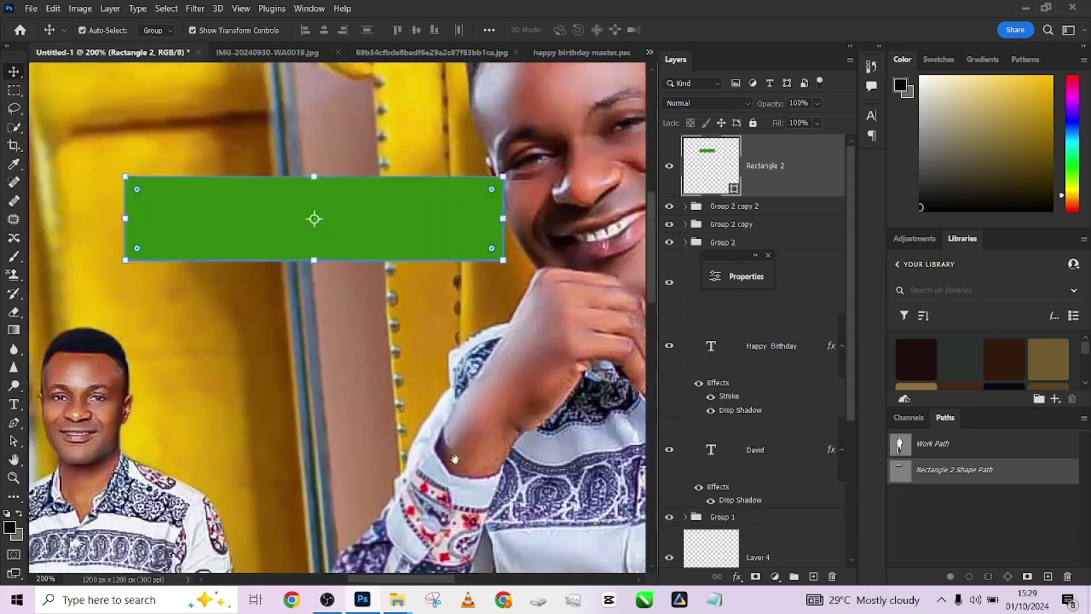
left_click_drag(455, 458, 566, 541)
left_click_drag(475, 300, 398, 286)
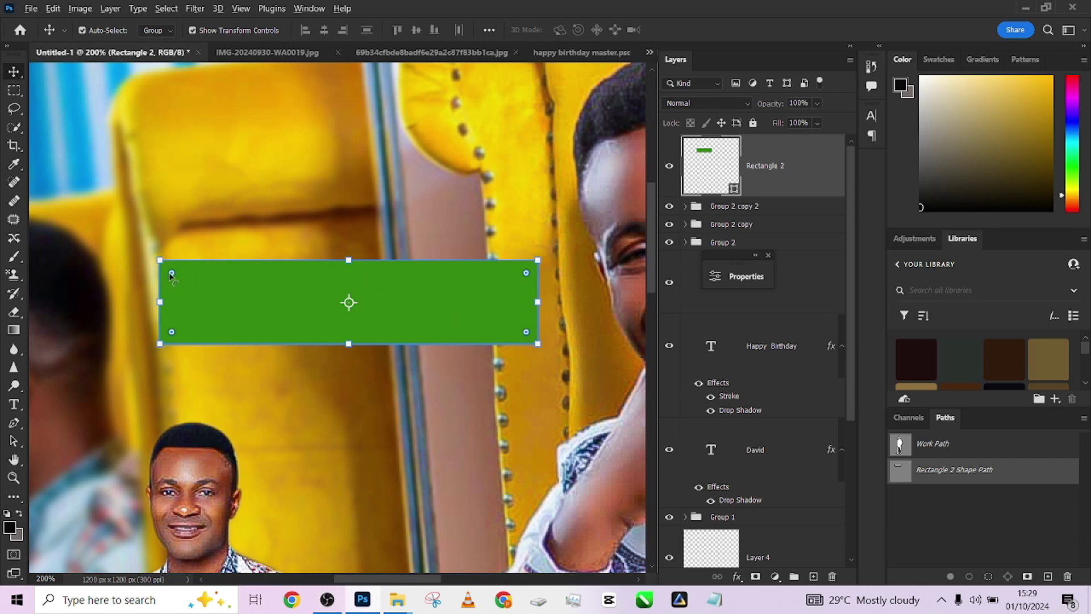
Step: Round the upper-left and lower-right corners of the green rectangle into a leaf-like badge shape
left_click_drag(171, 274, 225, 319)
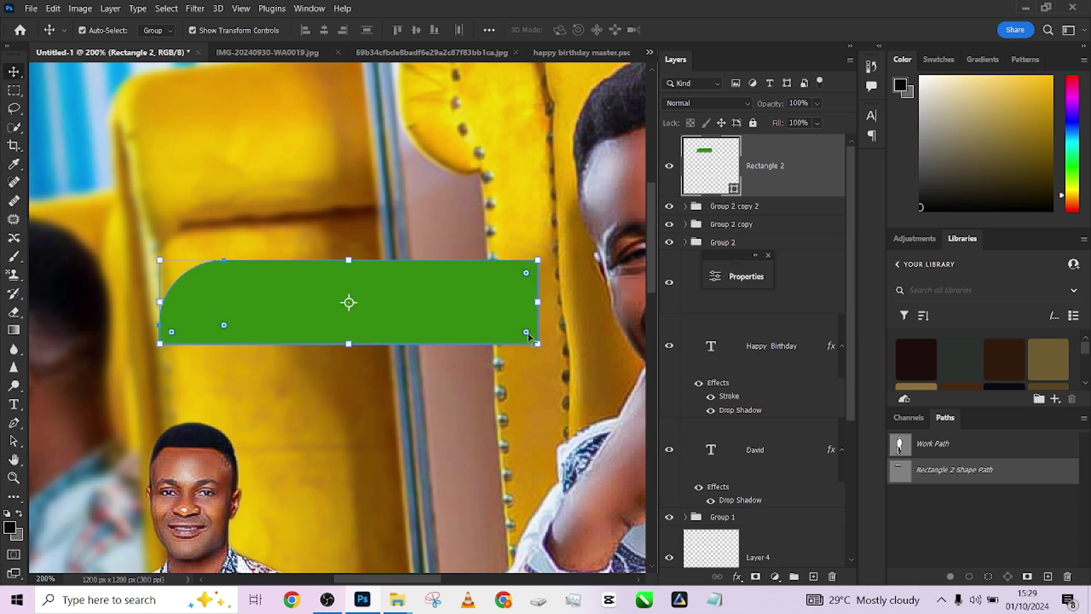
left_click_drag(526, 332, 401, 316)
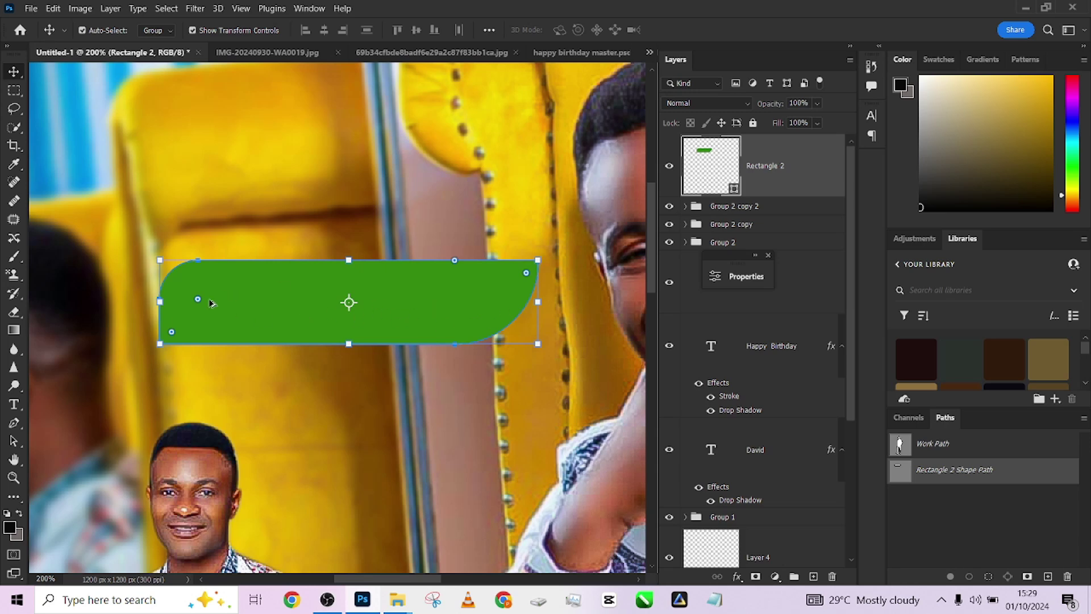
left_click_drag(196, 299, 229, 331)
key("ctrl+minus")
key("ctrl+minus")
key("ctrl+minus")
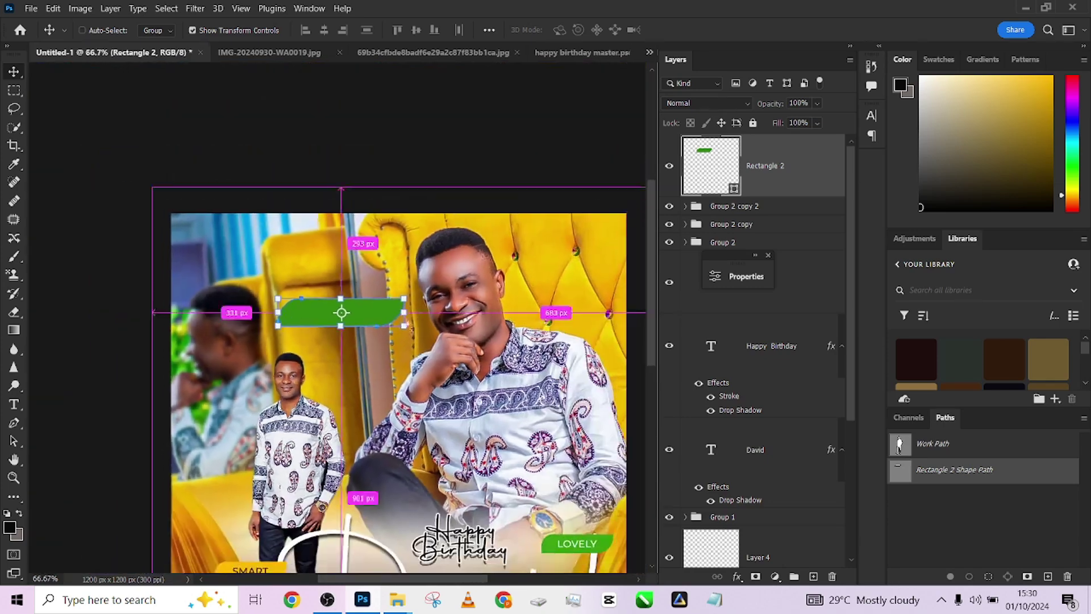
Step: Delete the green rectangle with the rounded corners from the flyer
key("Delete")
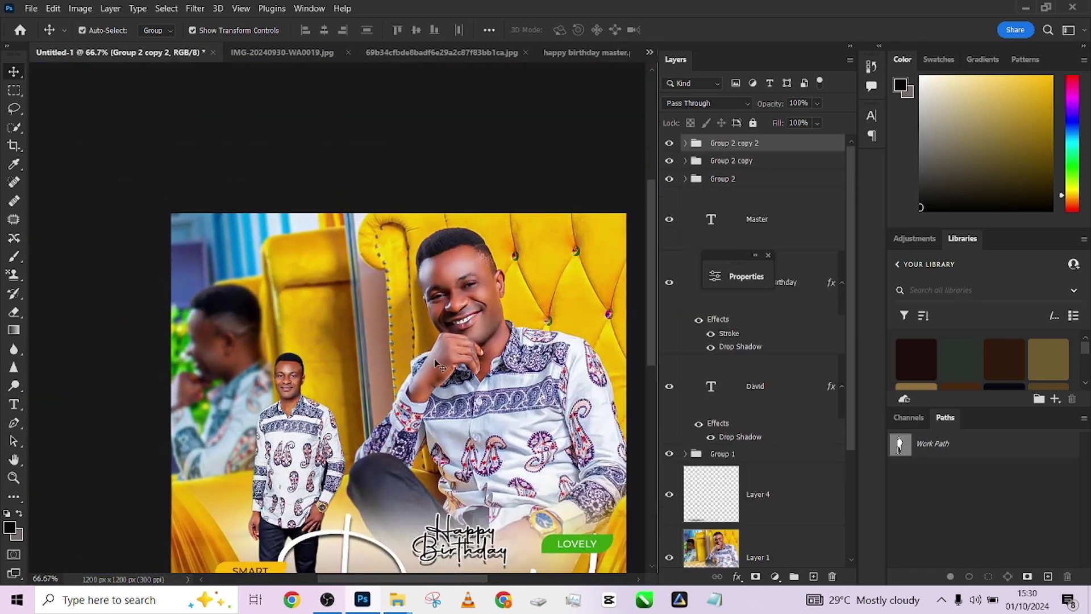
key("ctrl+minus")
scroll(412, 448, "down", 3)
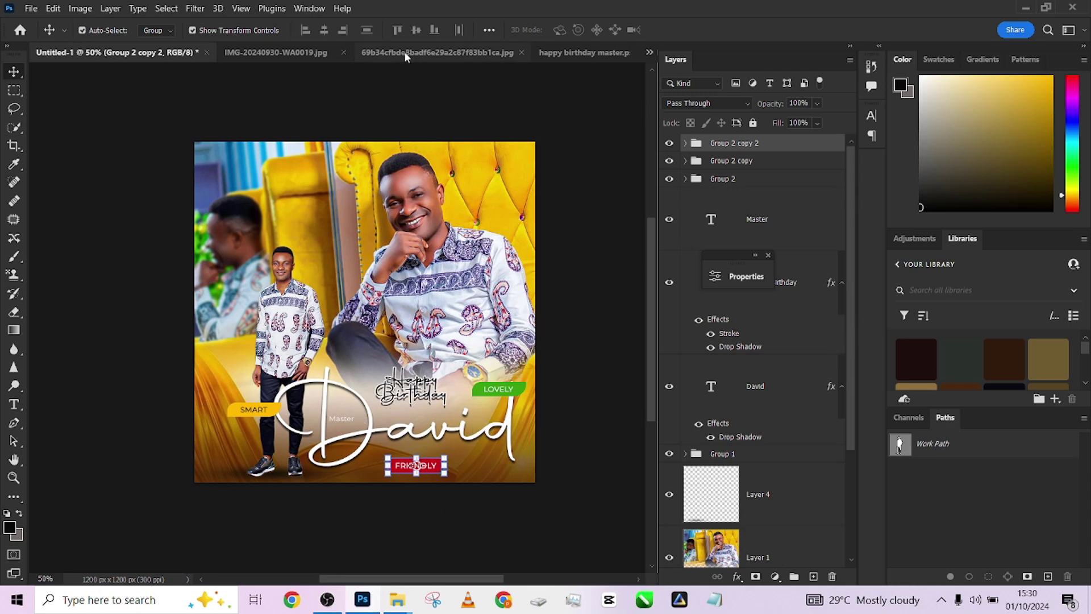
Step: Compare happy birthday master.psd with the new flyer and look through the flyer's layer stack
left_click(597, 53)
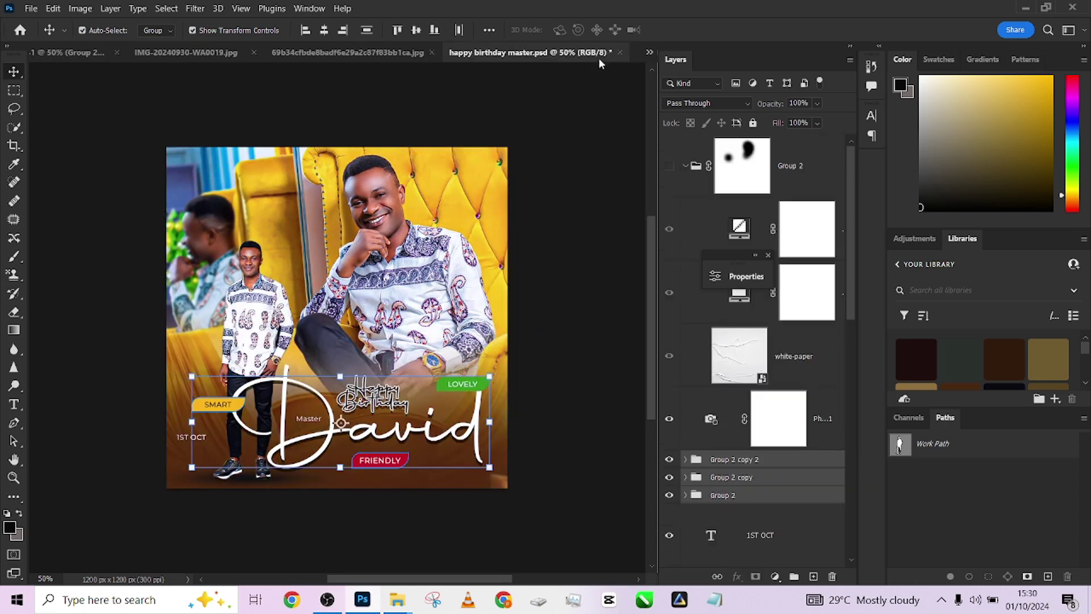
left_click(74, 52)
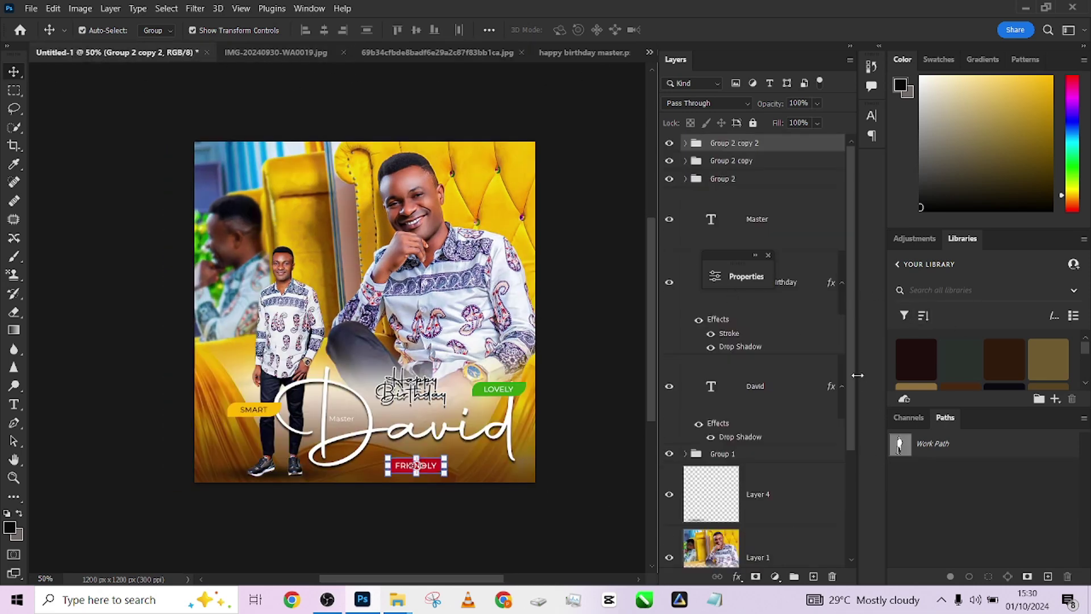
left_click_drag(857, 374, 857, 471)
left_click(801, 473)
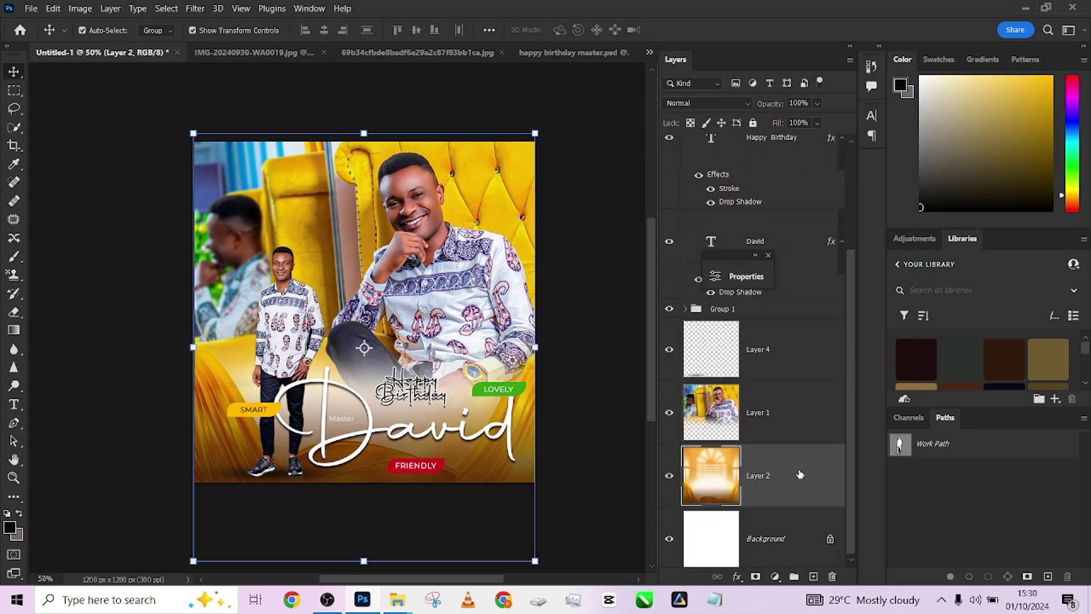
key("ctrl+bracketright")
left_click_drag(849, 380, 853, 265)
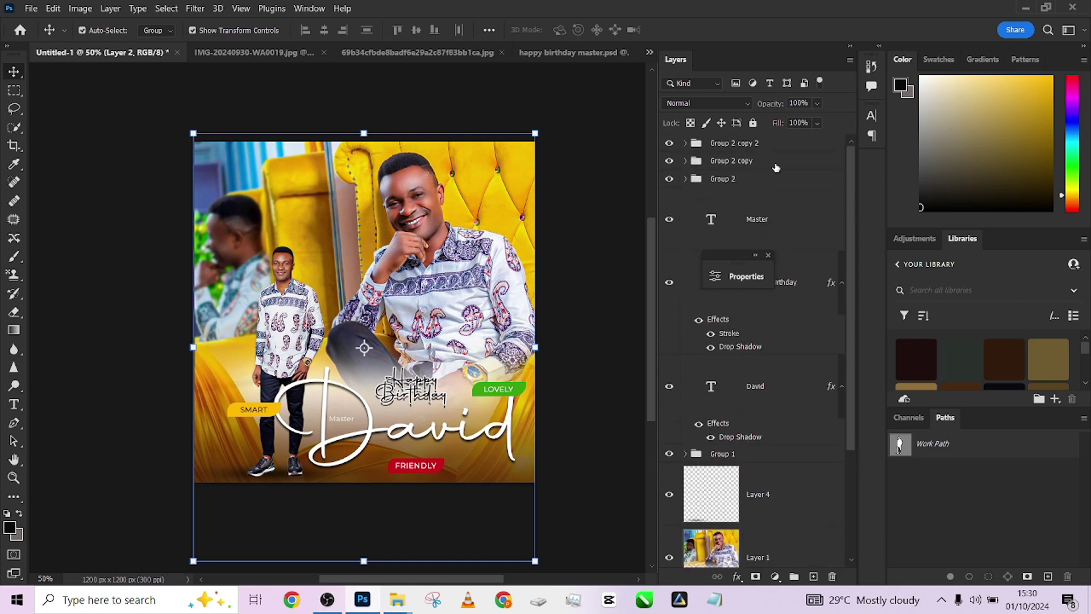
Step: Add a Photo Filter adjustment layer above the topmost badge group and set its filter to Cooling Filter (80)
left_click(781, 148)
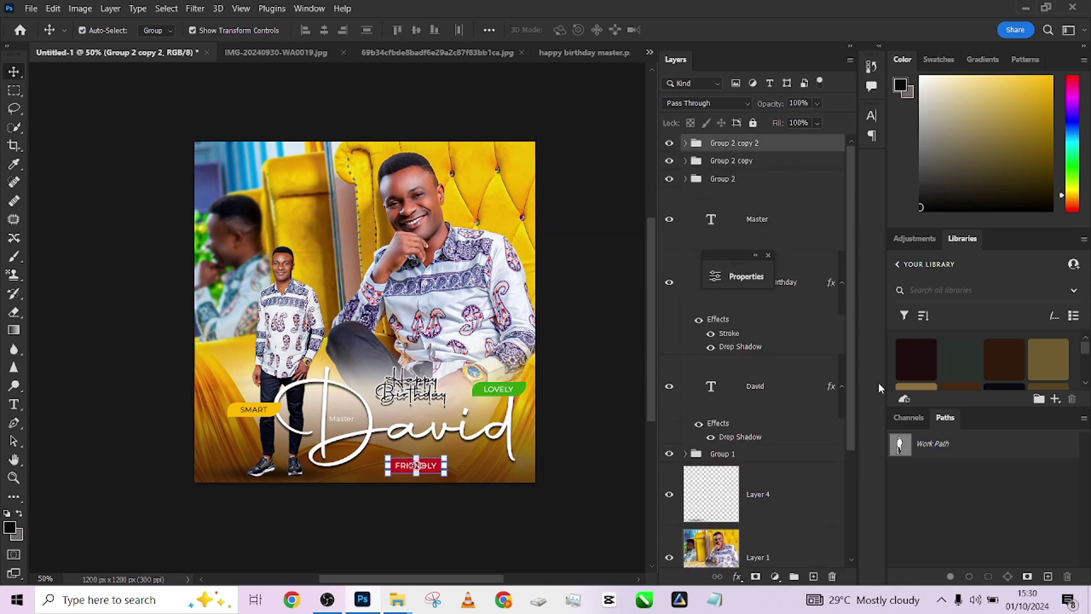
left_click(775, 576)
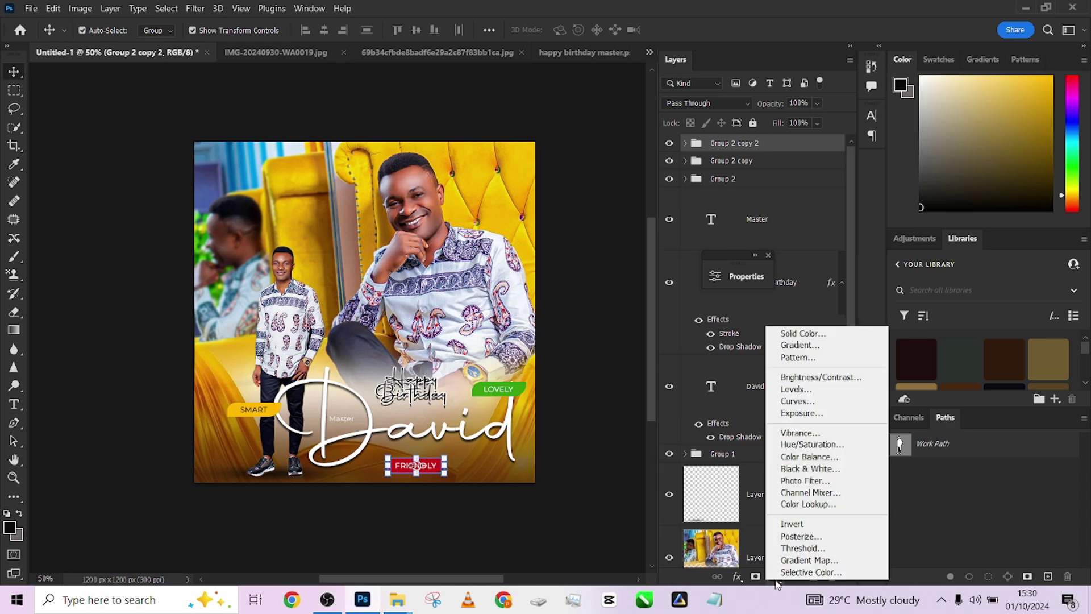
left_click(776, 582)
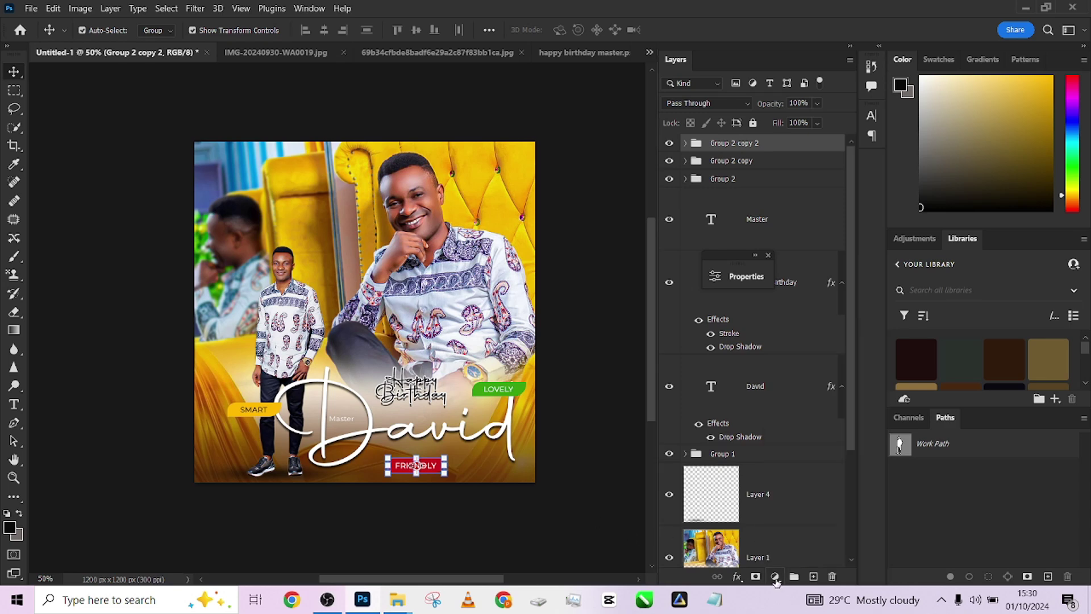
left_click(775, 577)
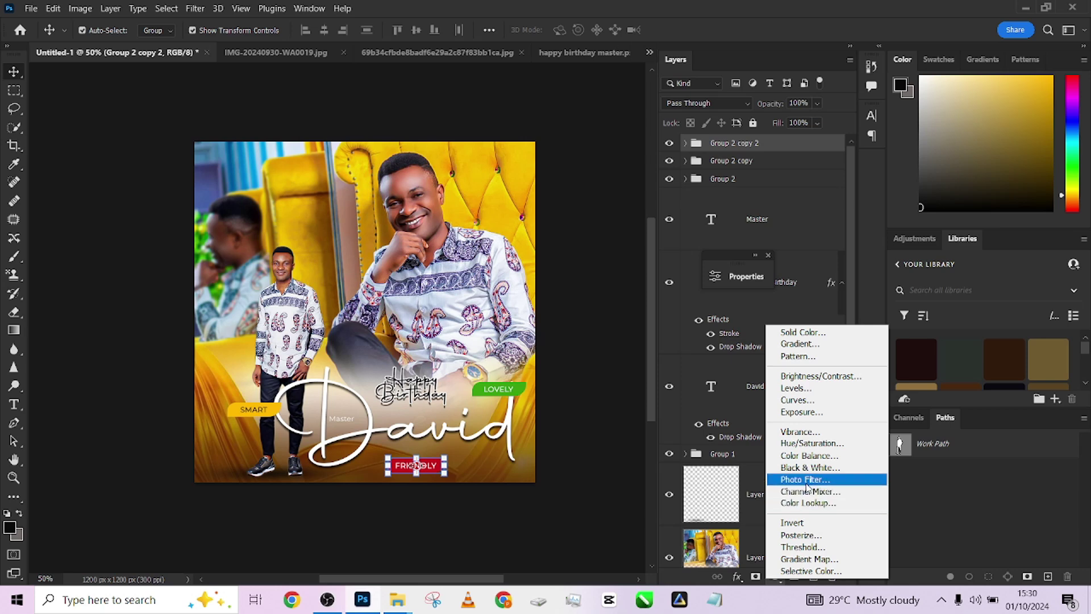
left_click(806, 481)
left_click(643, 319)
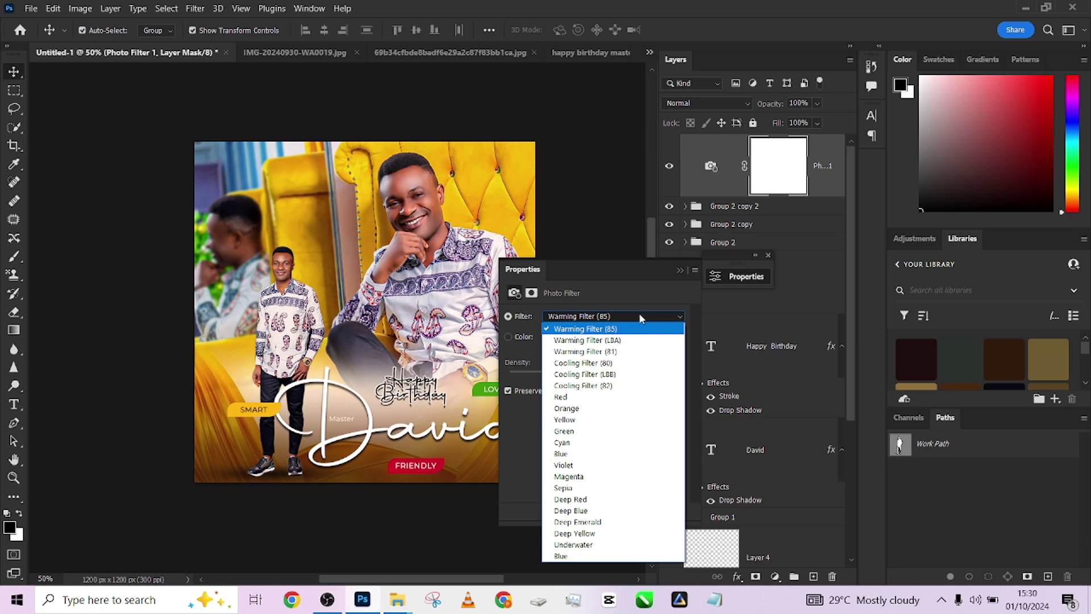
left_click(623, 364)
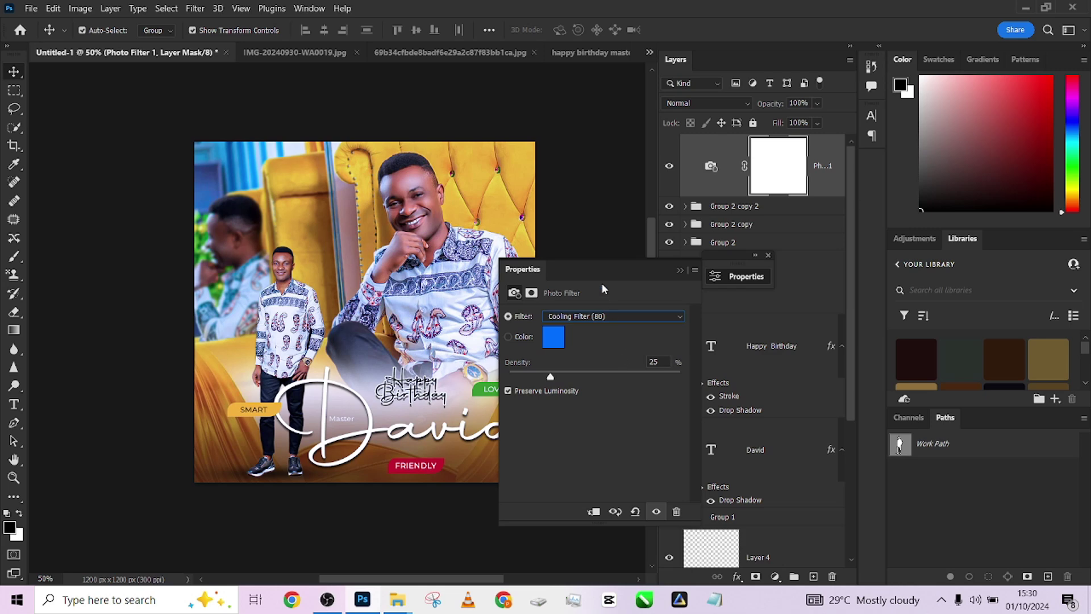
Step: Reduce the Photo Filter layer's opacity to 55%, comparing the flyer with and without the filter
left_click_drag(595, 267, 763, 274)
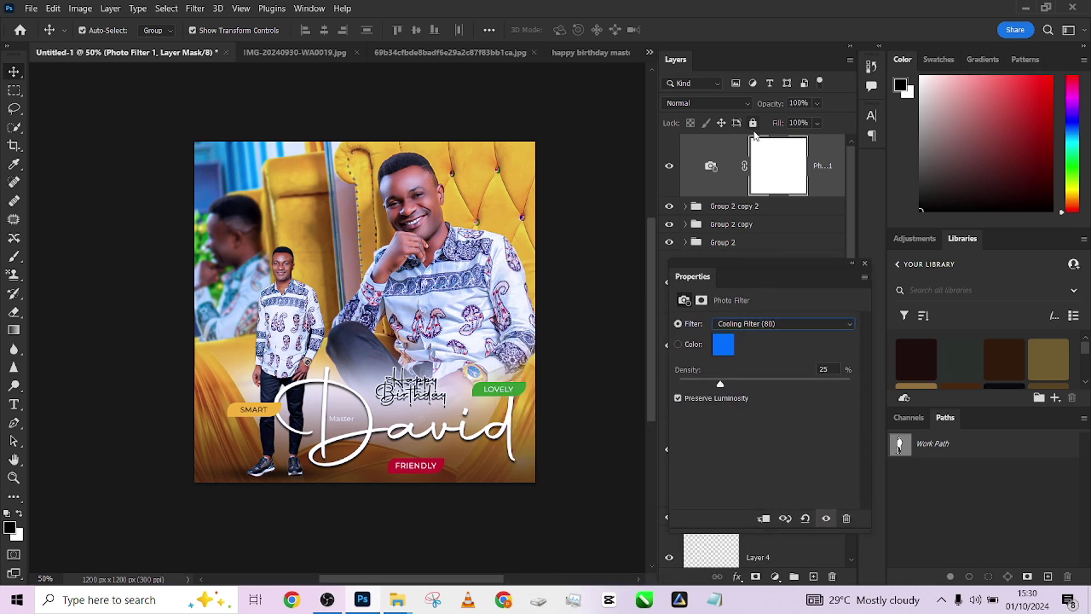
left_click(668, 166)
left_click(669, 167)
left_click(819, 104)
left_click_drag(831, 124, 802, 121)
left_click(670, 166)
left_click(672, 167)
left_click_drag(812, 122, 813, 122)
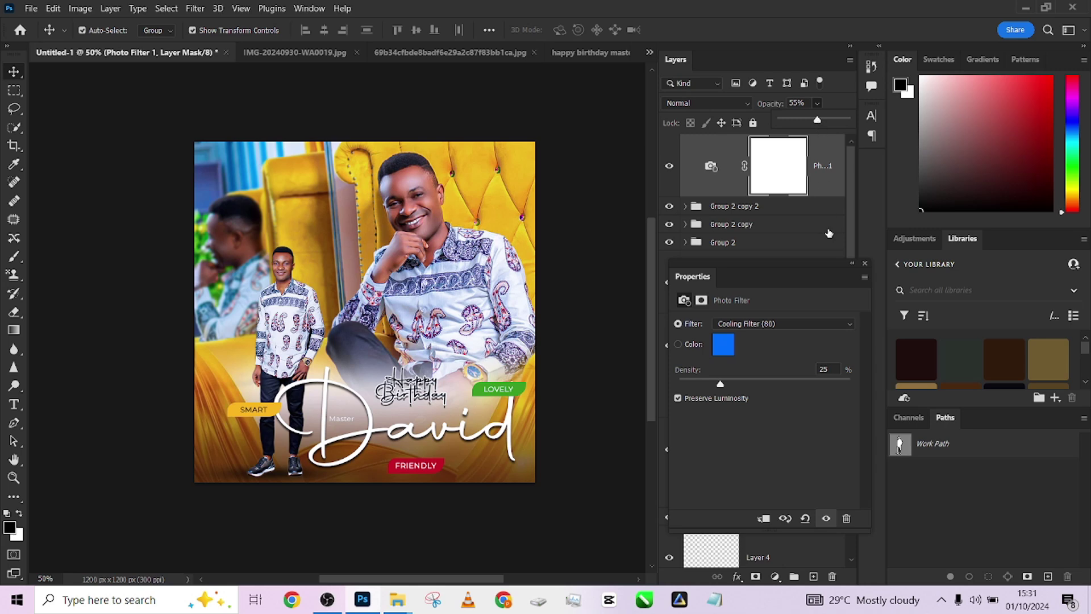
Step: Collapse the floating adjustment properties, move them clear of the layer list, and unlock the Background layer
left_click(851, 265)
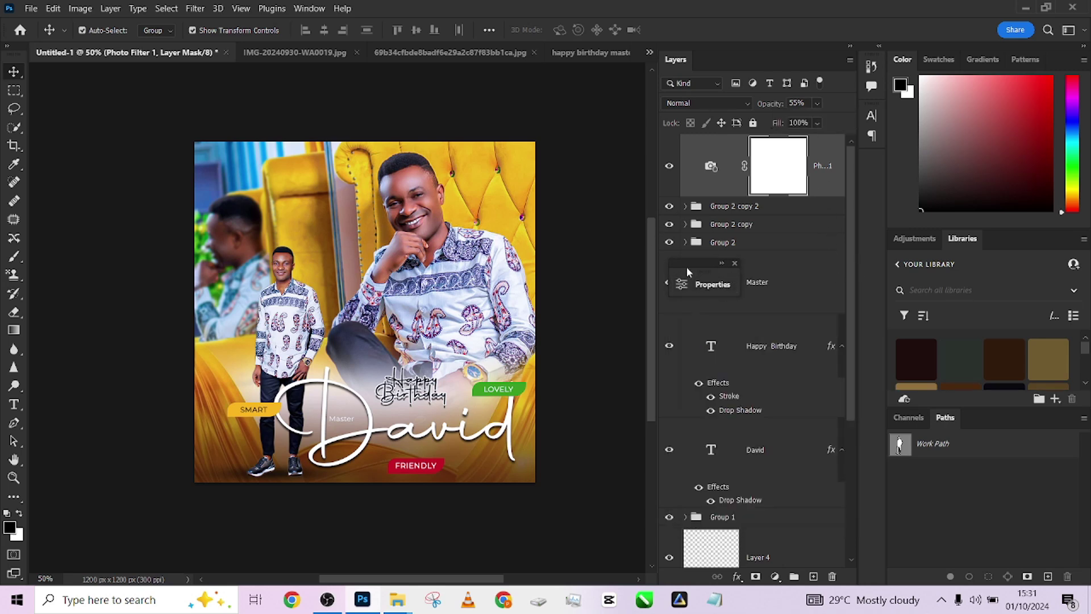
left_click_drag(685, 263, 592, 129)
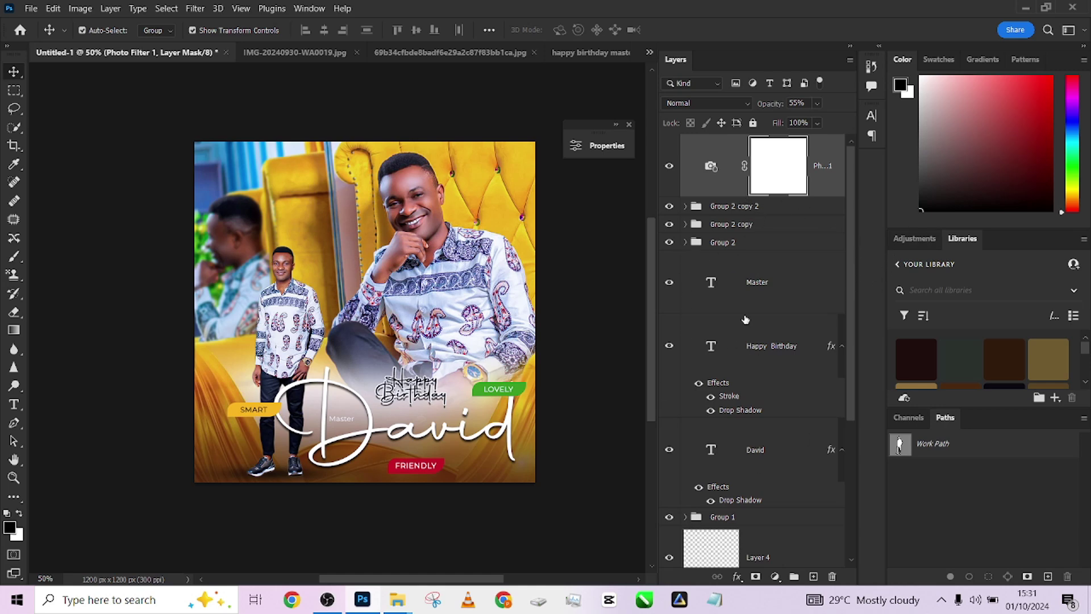
left_click_drag(855, 333, 851, 355)
left_click(830, 539)
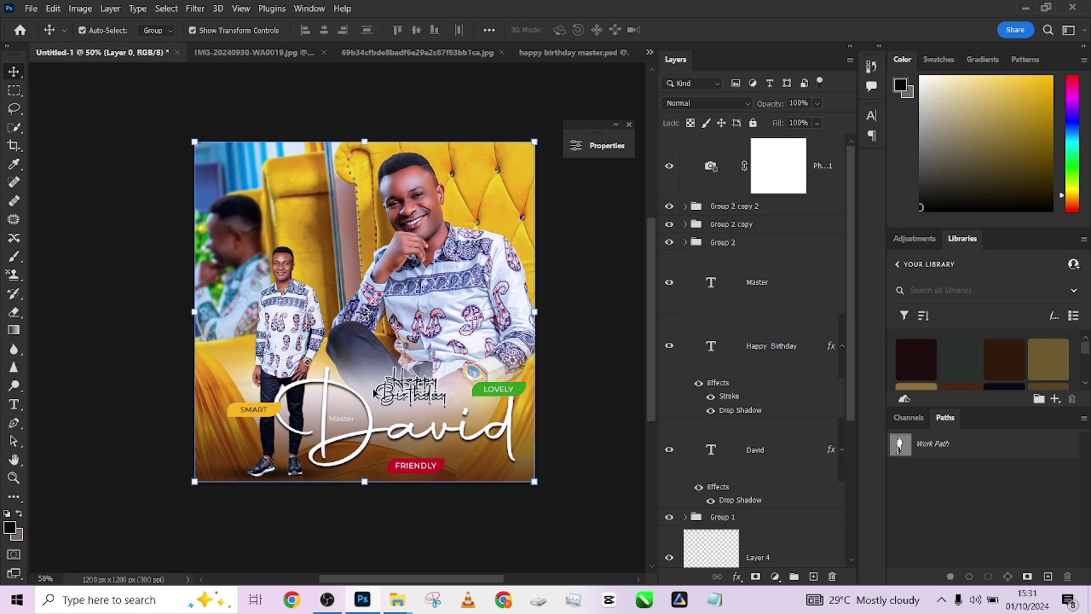
Step: Select every layer from the Photo Filter down to Layer 0 and flatten the image
left_click(831, 187)
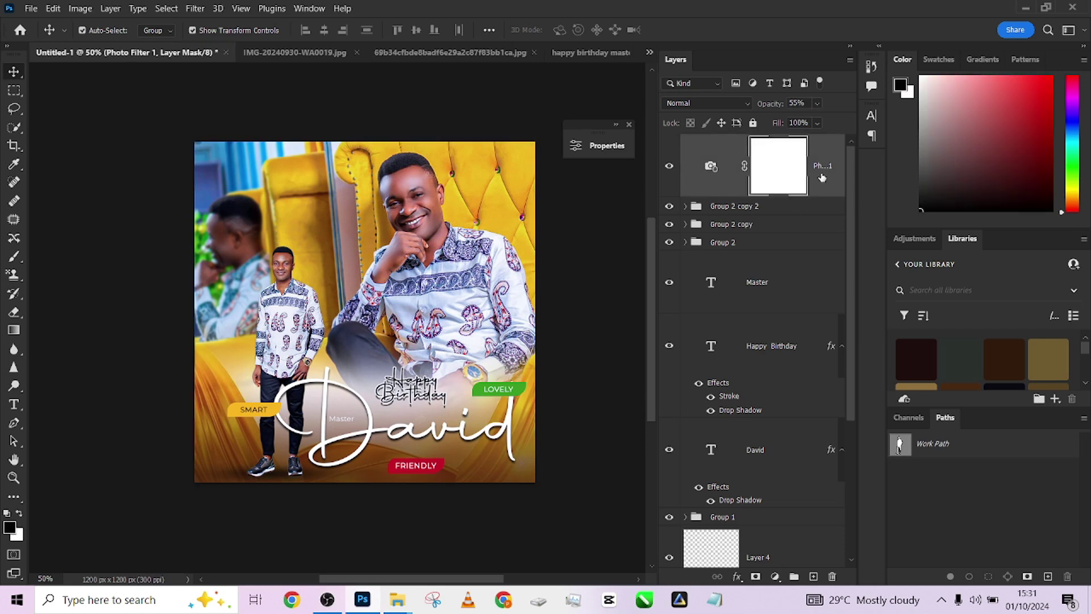
right_click(822, 181)
left_click(809, 186)
left_click_drag(847, 280, 854, 446)
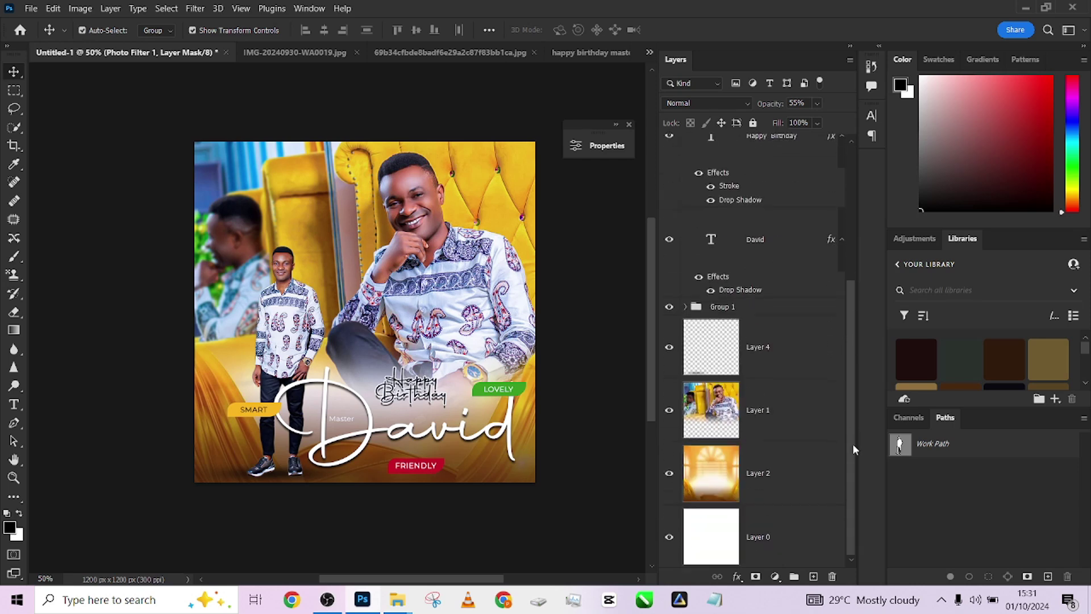
left_click(797, 530, "shift")
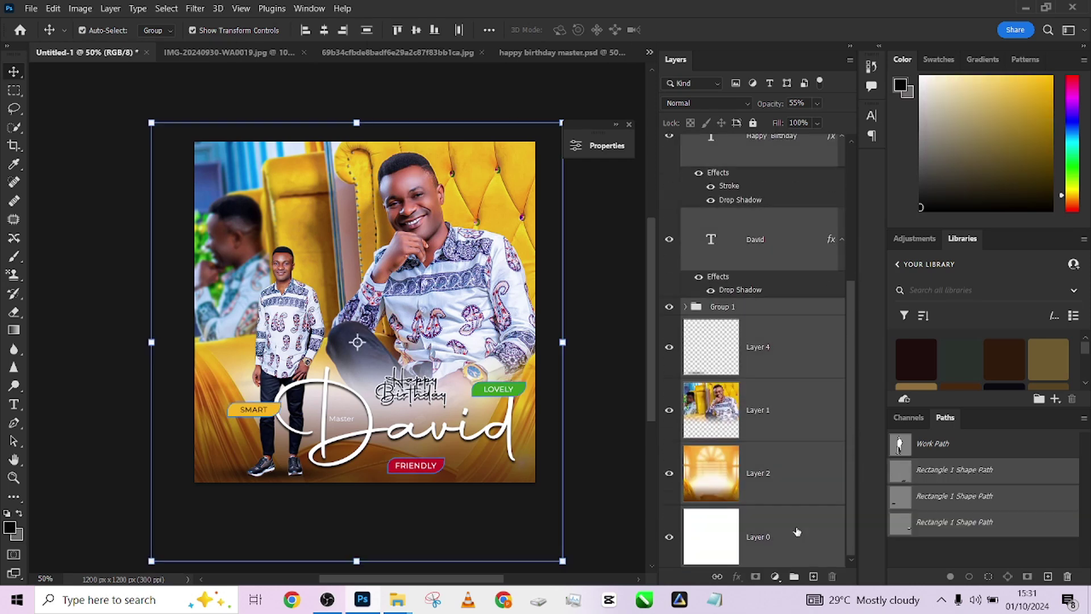
right_click(785, 465)
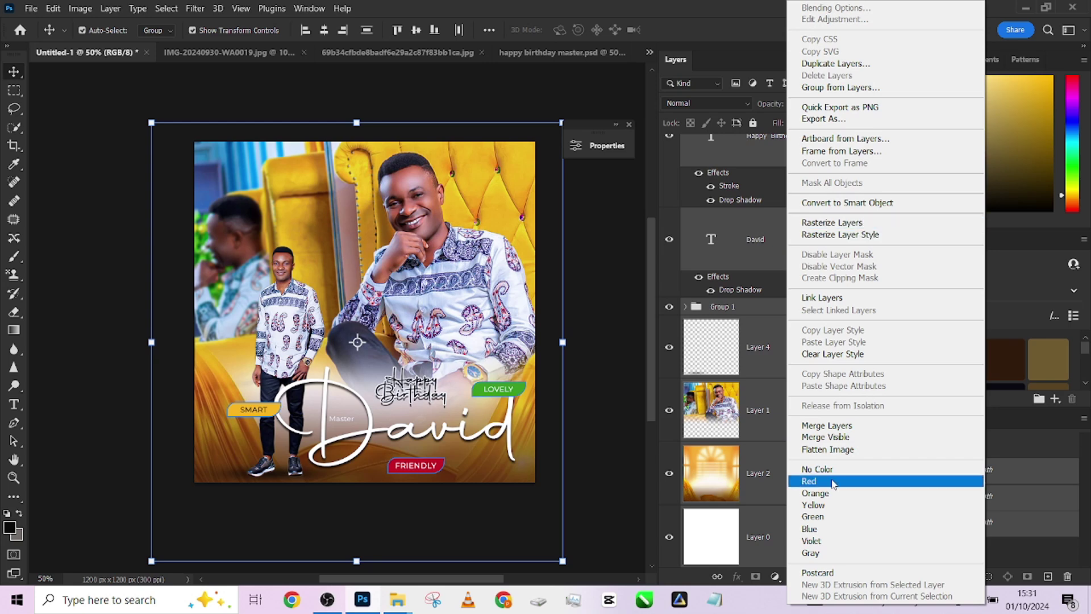
left_click(828, 449)
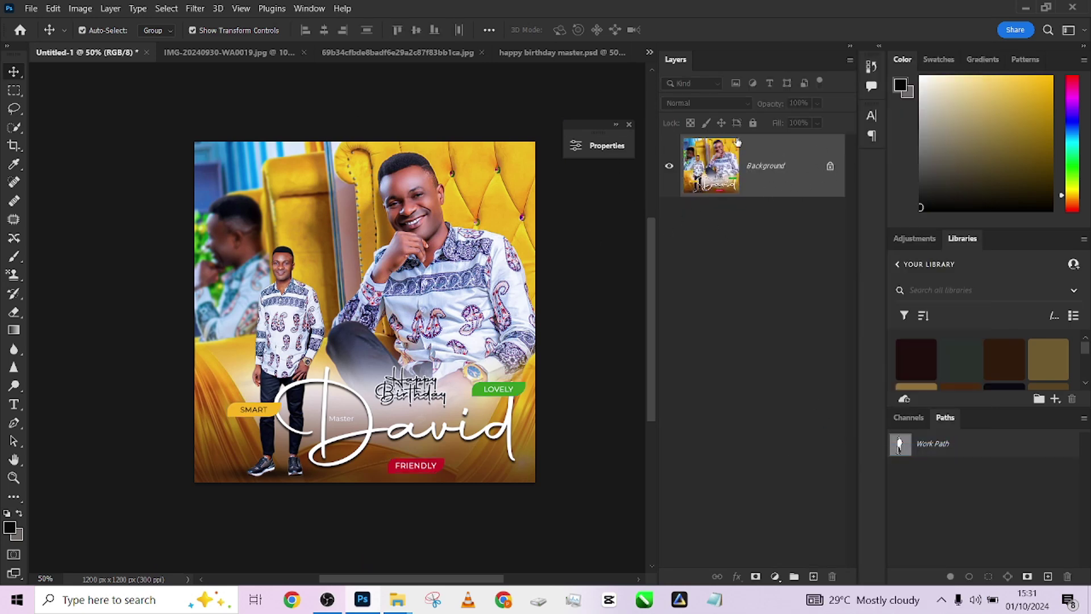
Step: Show the recorded actions in an enlarged floating list and expand the Done4U Retouch action set
left_click(311, 8)
left_click(364, 85)
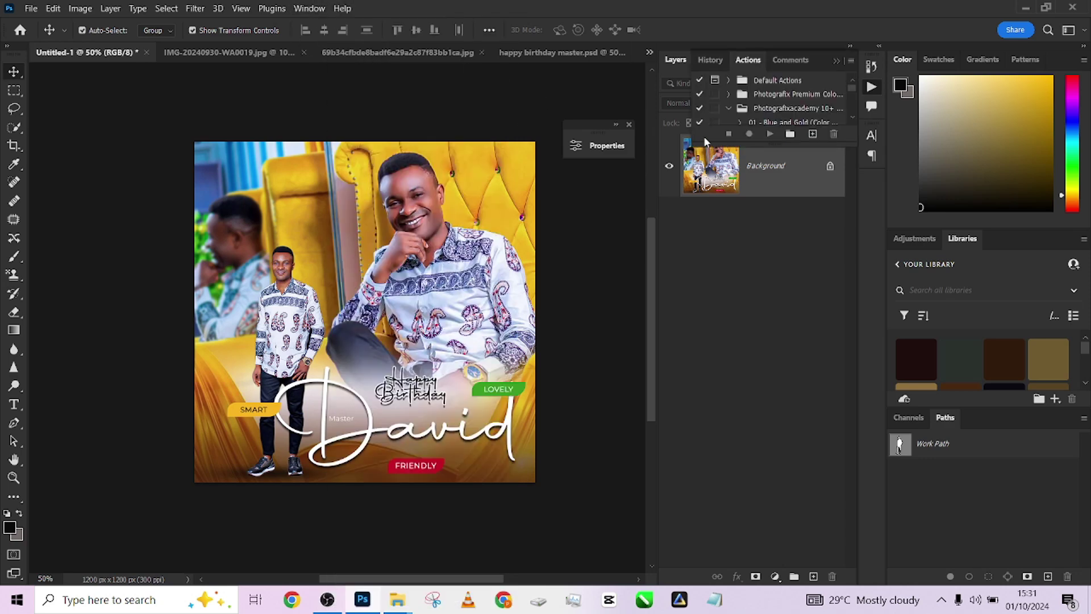
left_click_drag(756, 64, 483, 94)
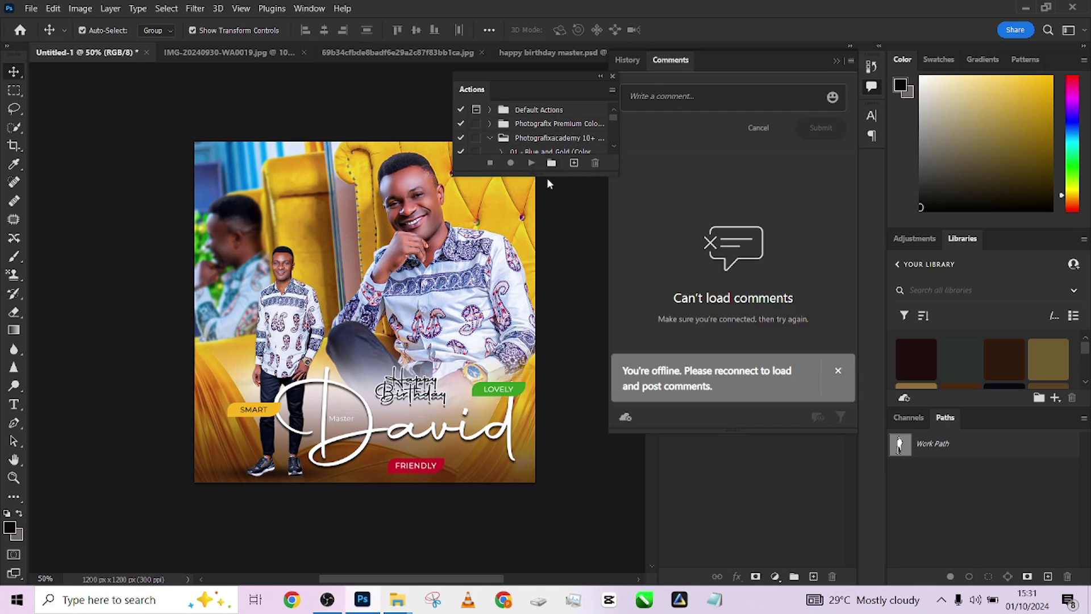
left_click_drag(544, 179, 544, 314)
left_click(489, 137)
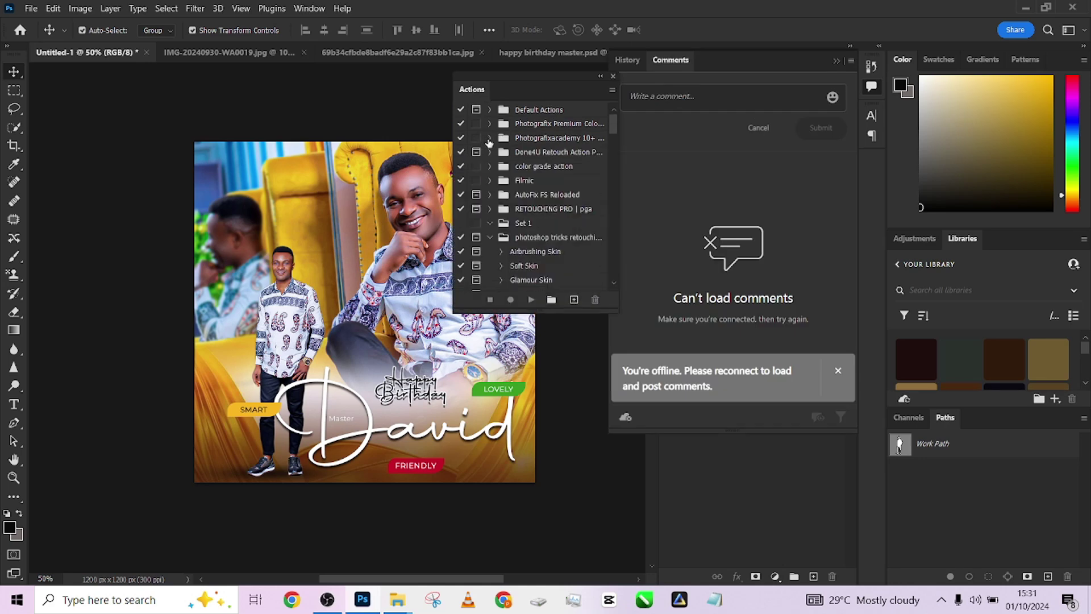
left_click(490, 152)
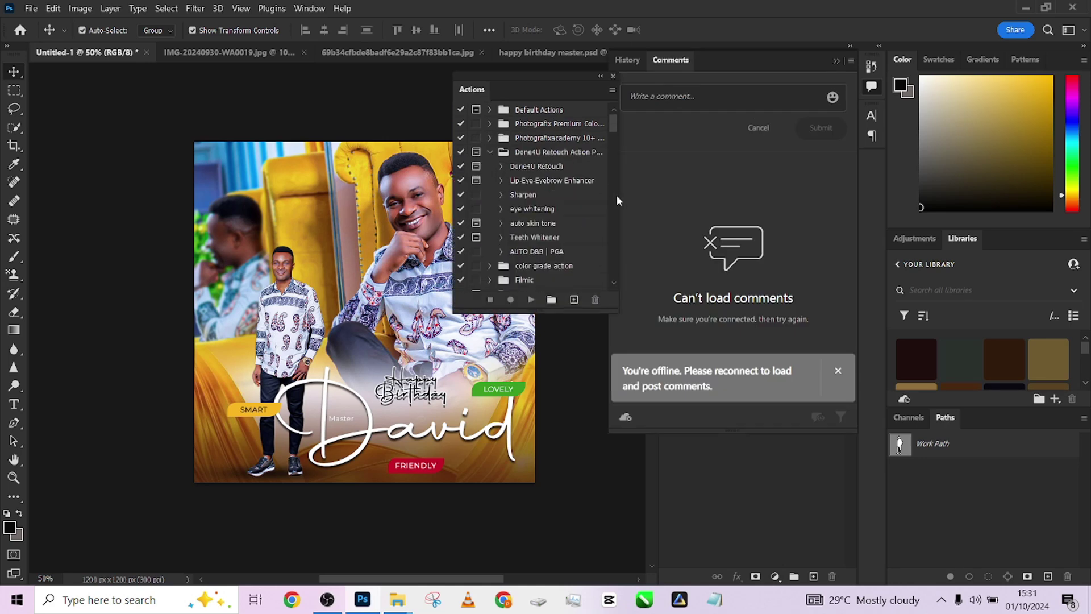
left_click(837, 61)
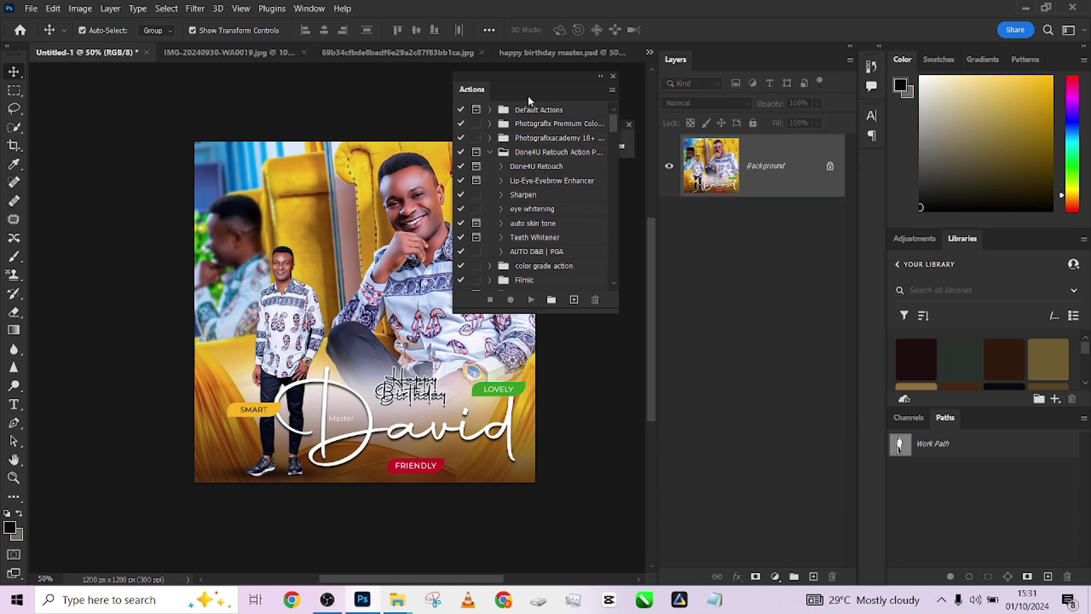
left_click_drag(531, 77, 615, 225)
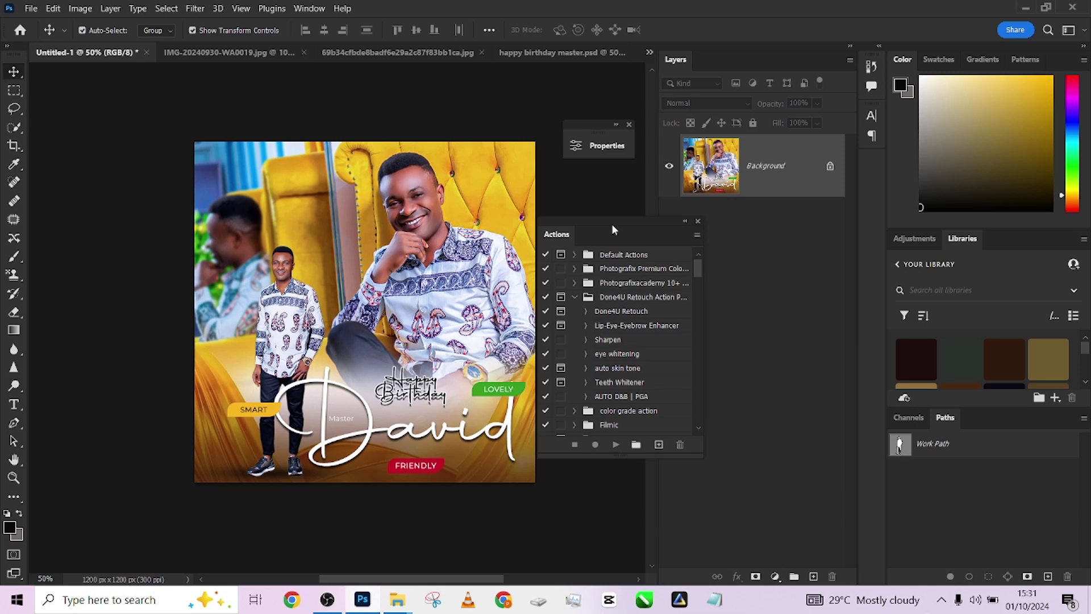
Step: Run the Done4U Retouch action on the flattened flyer with a Gaussian Blur radius of 3 pixels
left_click(621, 312)
left_click(618, 444)
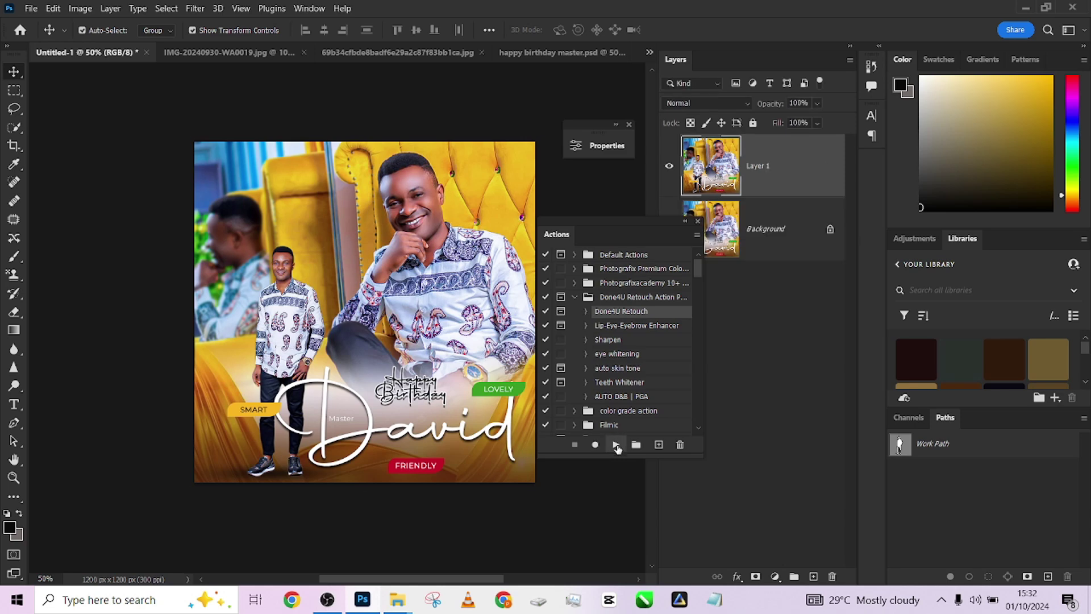
left_click_drag(682, 226, 592, 192)
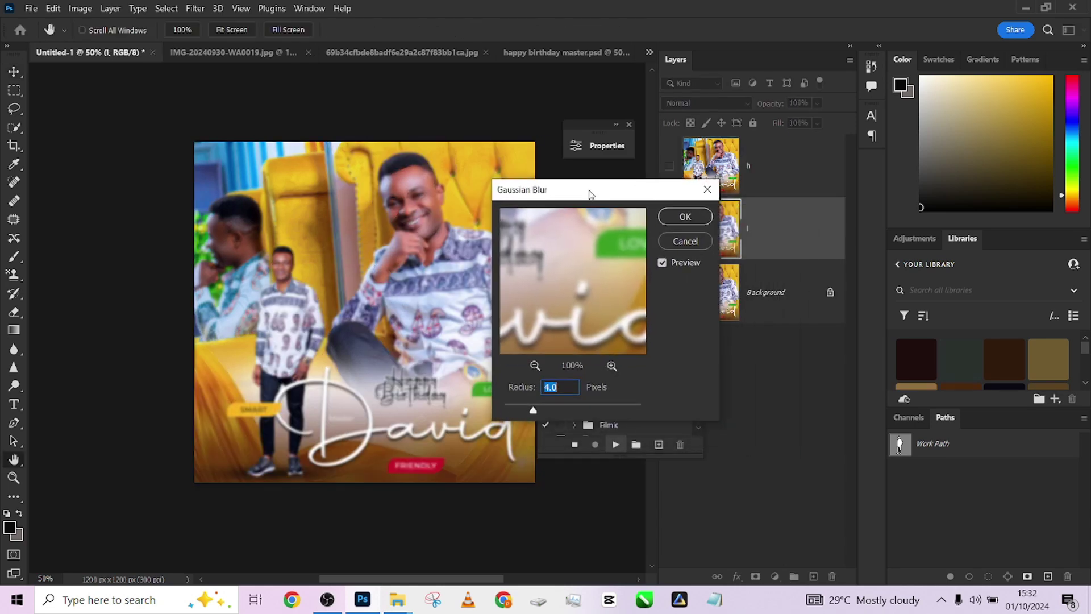
type("3")
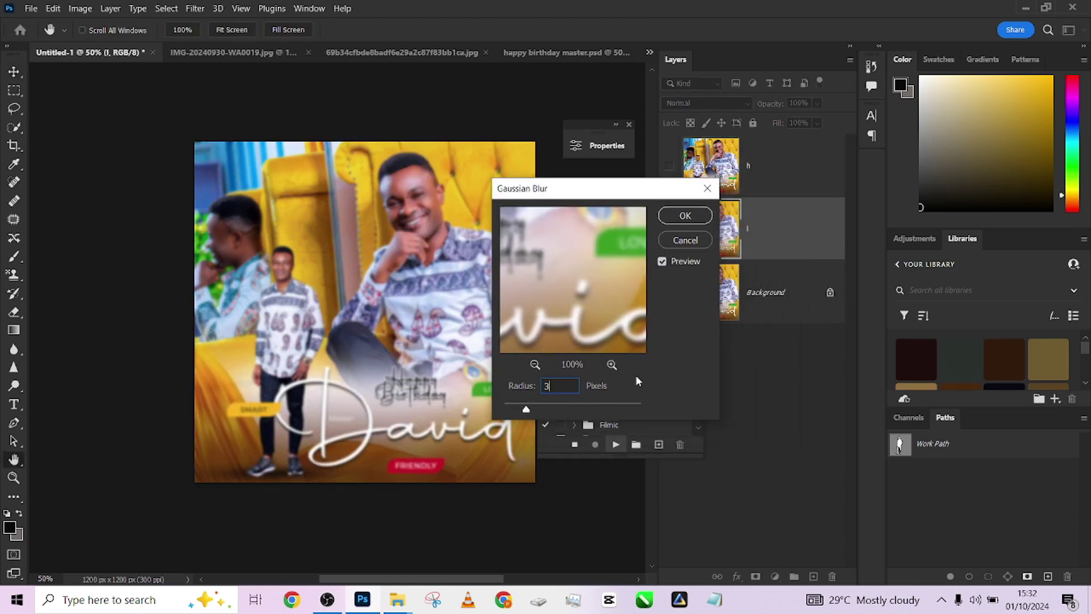
left_click(675, 216)
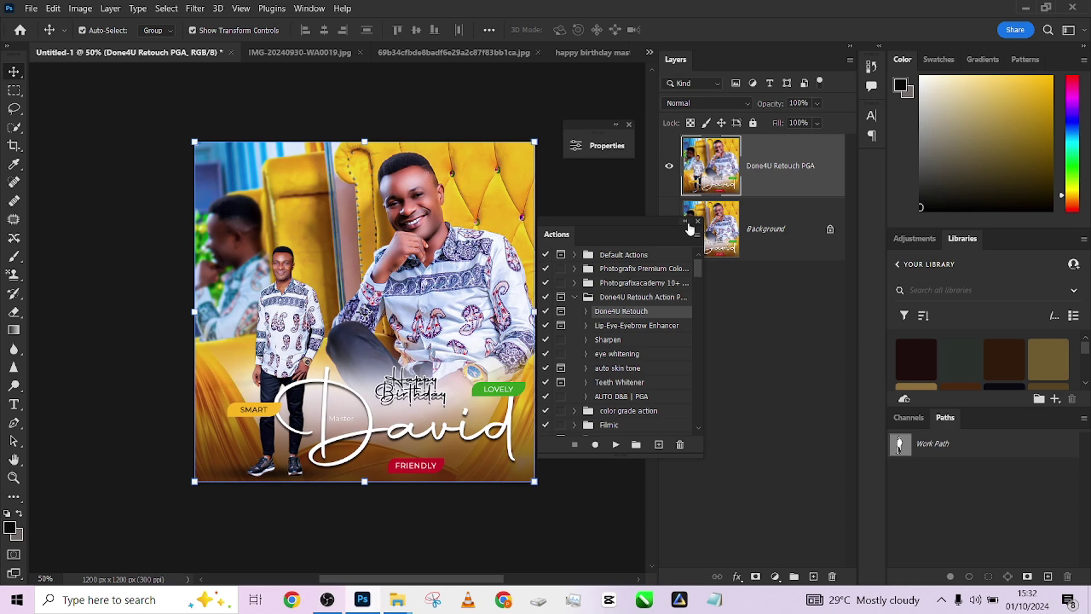
Step: Collapse the floating actions list and compare the flyer with and without the Done4U Retouch PGA layer, including a closer look at the face
left_click(684, 221)
left_click(670, 171)
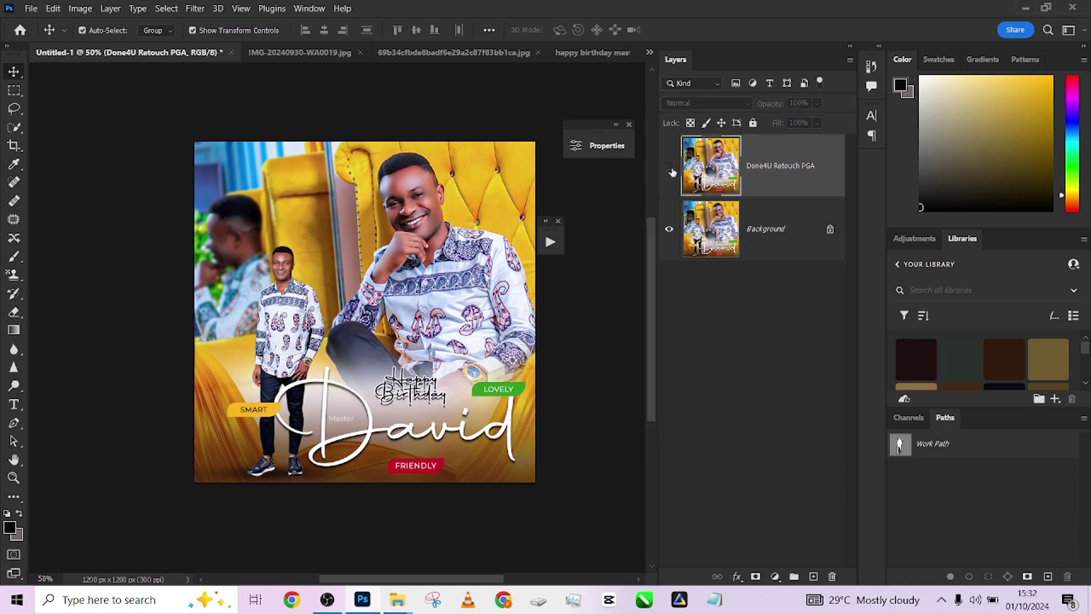
left_click(670, 168)
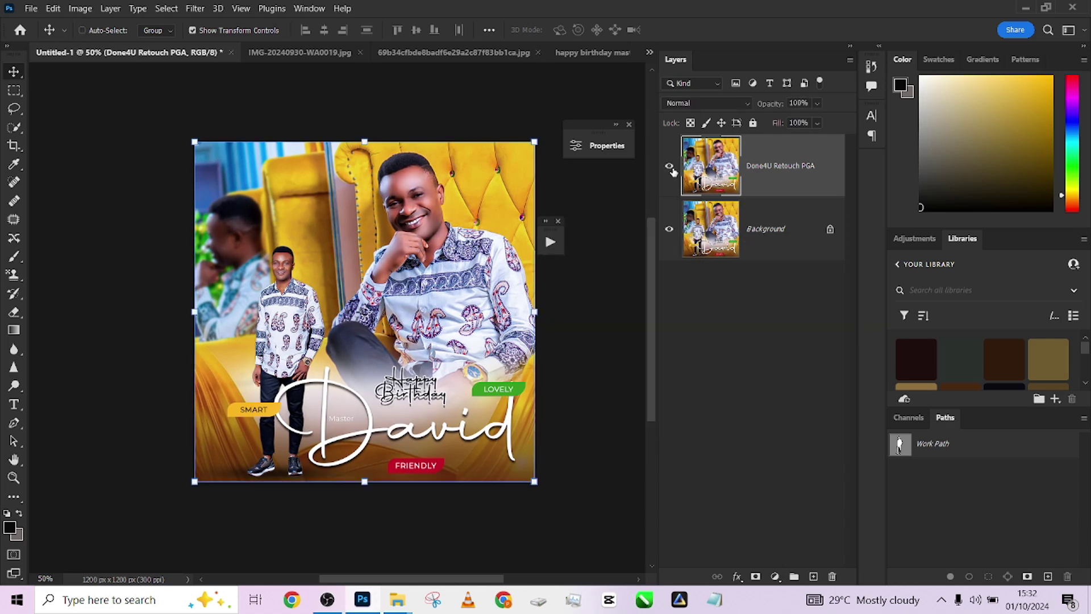
key("ctrl+plus")
scroll(398, 271, "up", 2)
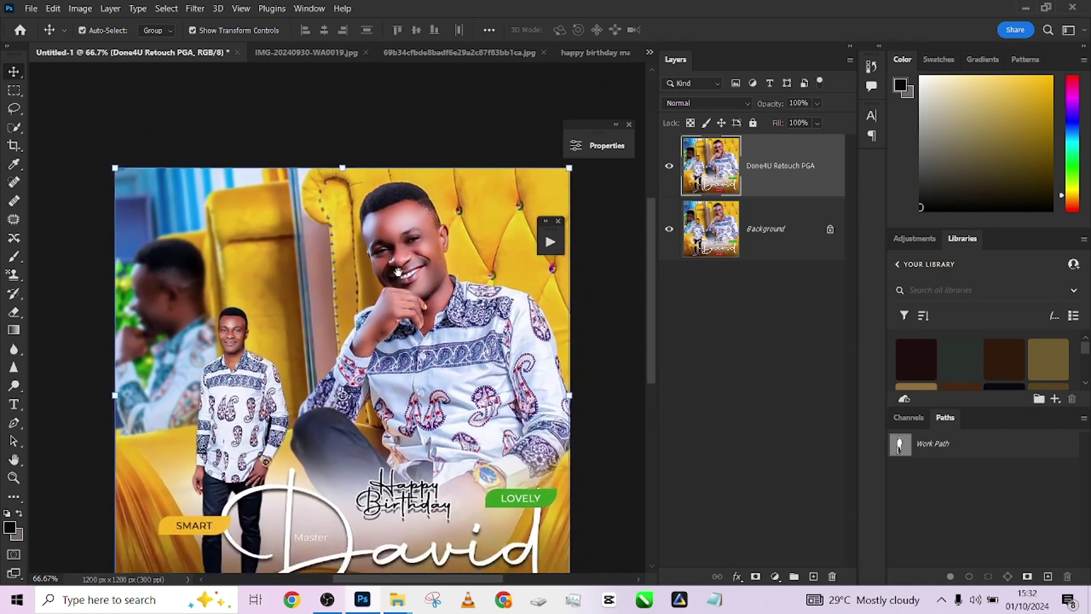
left_click(668, 167)
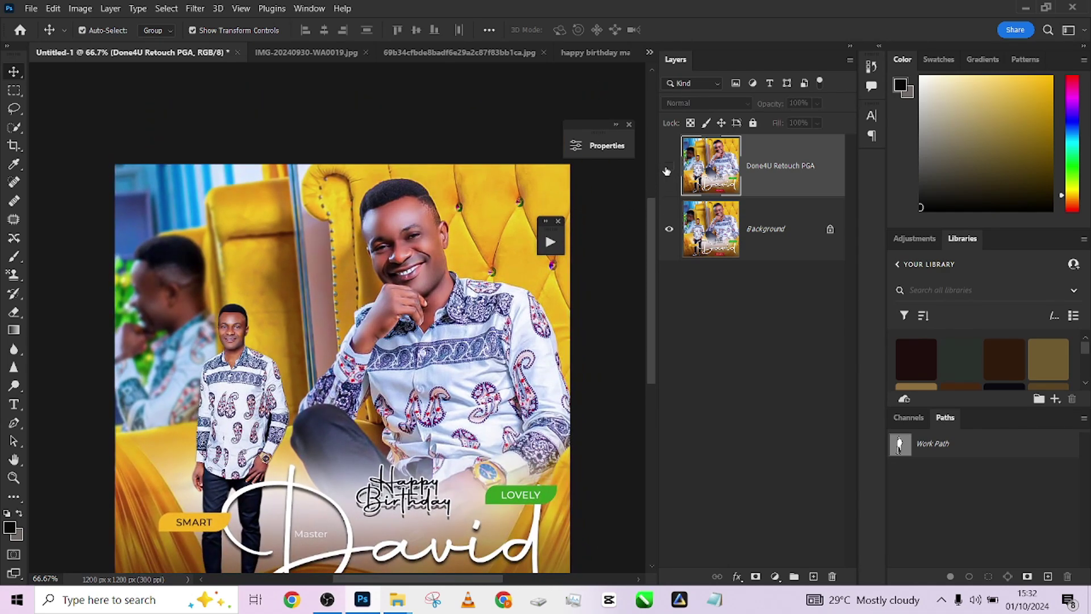
left_click(667, 169)
key("ctrl+minus")
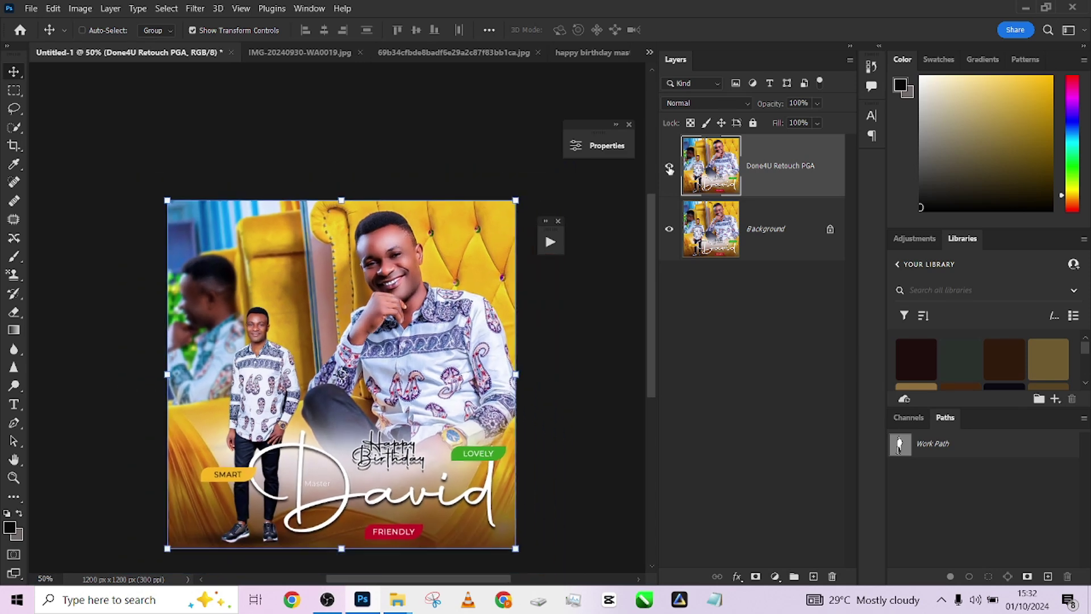
left_click(671, 169)
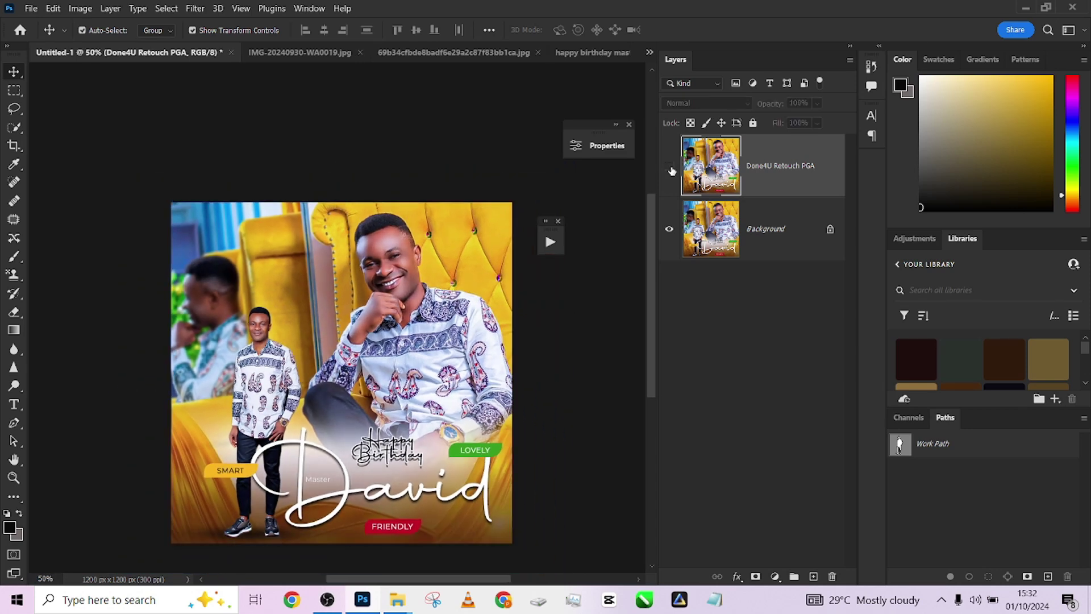
left_click(670, 169)
left_click(671, 170)
left_click(671, 170)
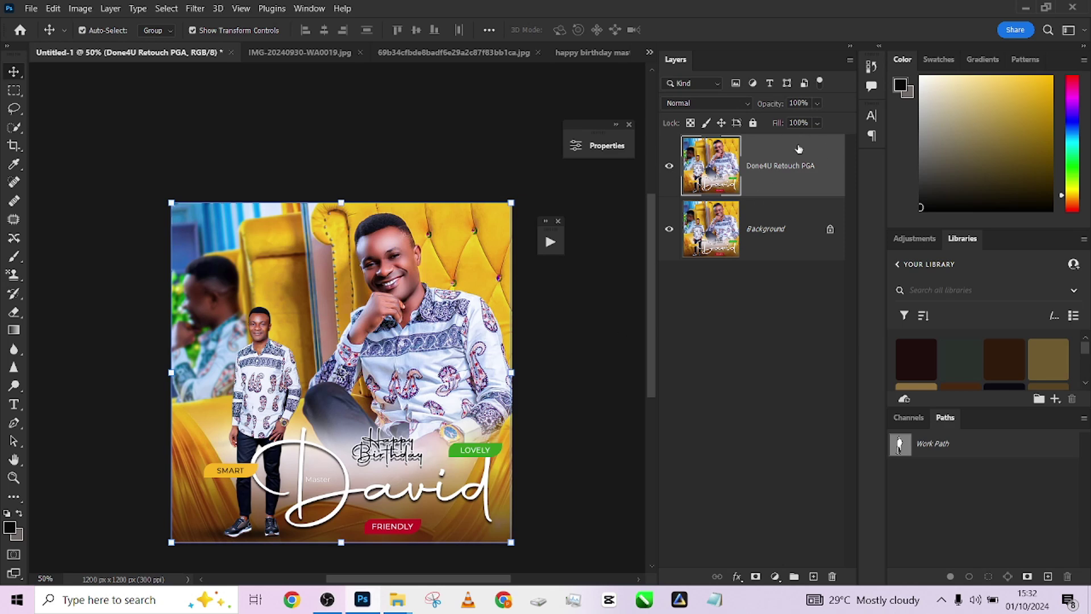
Step: Lower the Done4U Retouch PGA layer's opacity to 64% and compare the flyer with the layer hidden and shown
left_click(818, 104)
left_click_drag(833, 119, 809, 120)
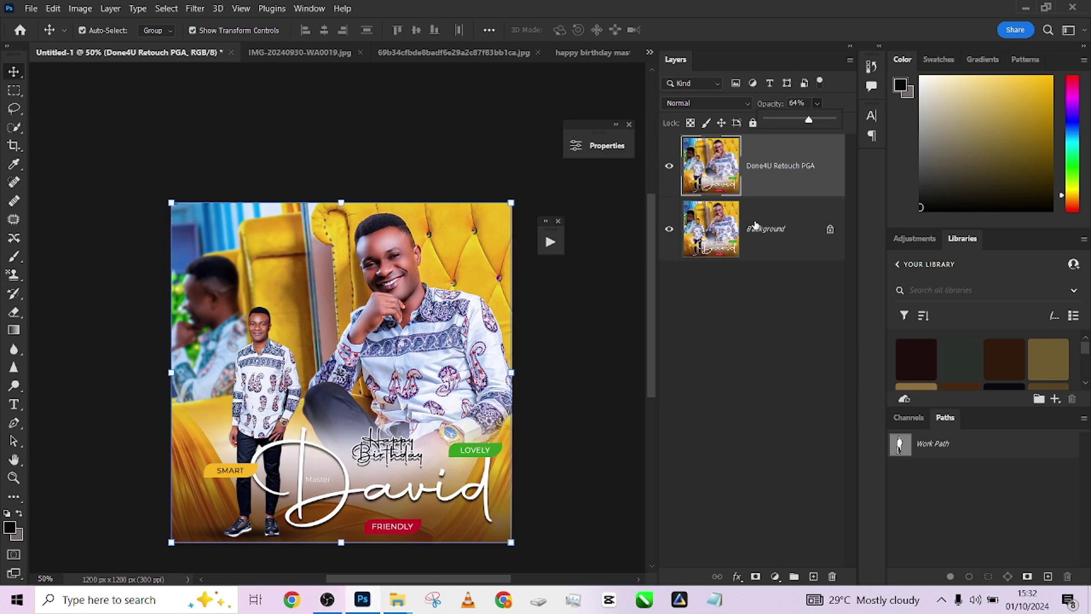
left_click(670, 166)
left_click(670, 165)
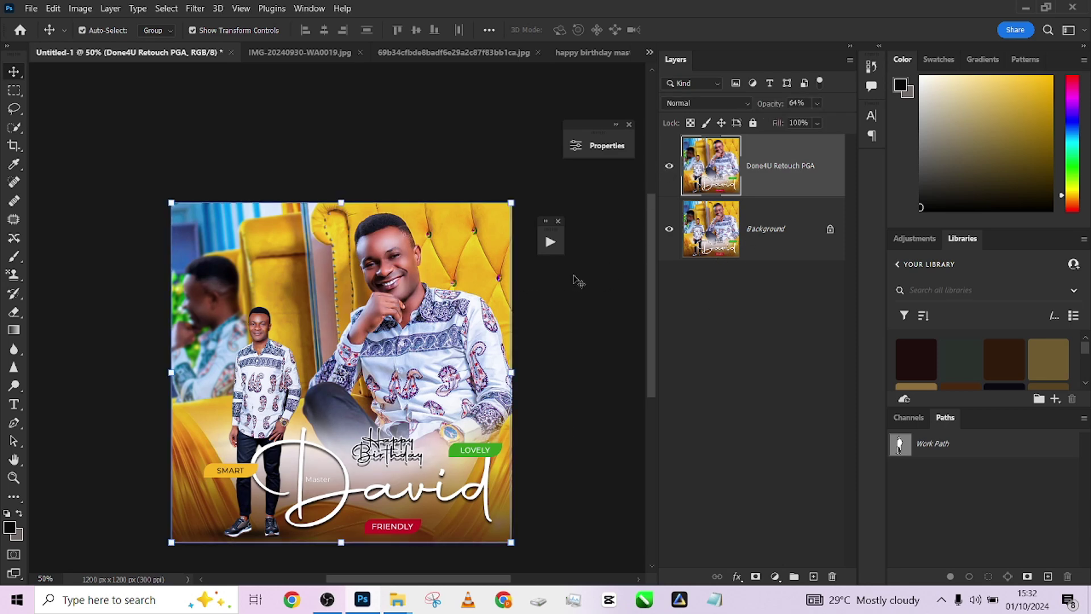
Step: Close the collapsed floating actions list and move the collapsed Properties lower beside the flyer
left_click_drag(648, 263, 651, 288)
left_click(558, 220)
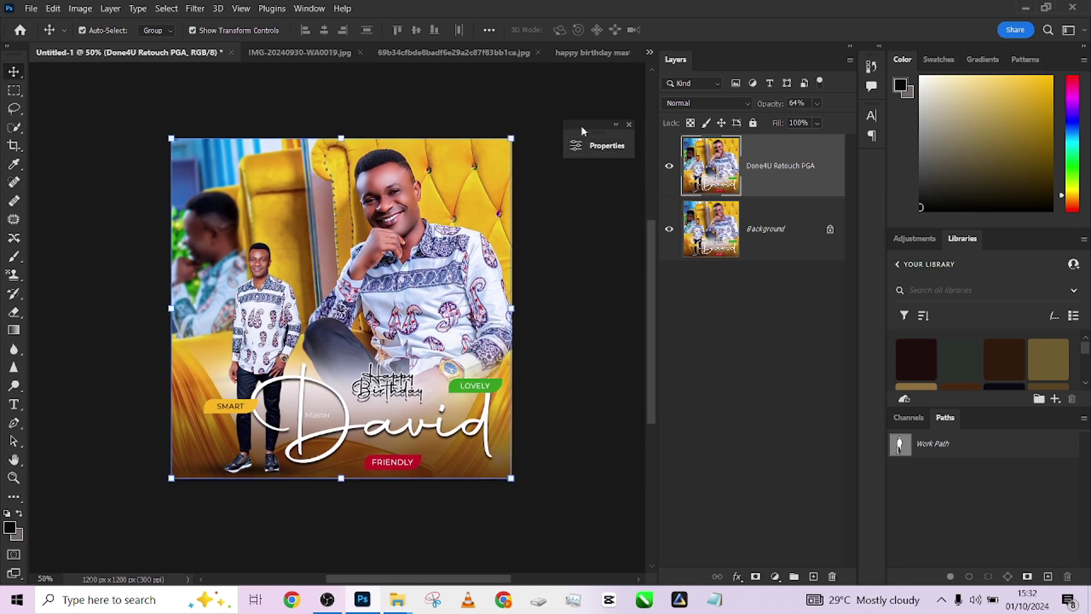
left_click_drag(581, 125, 571, 325)
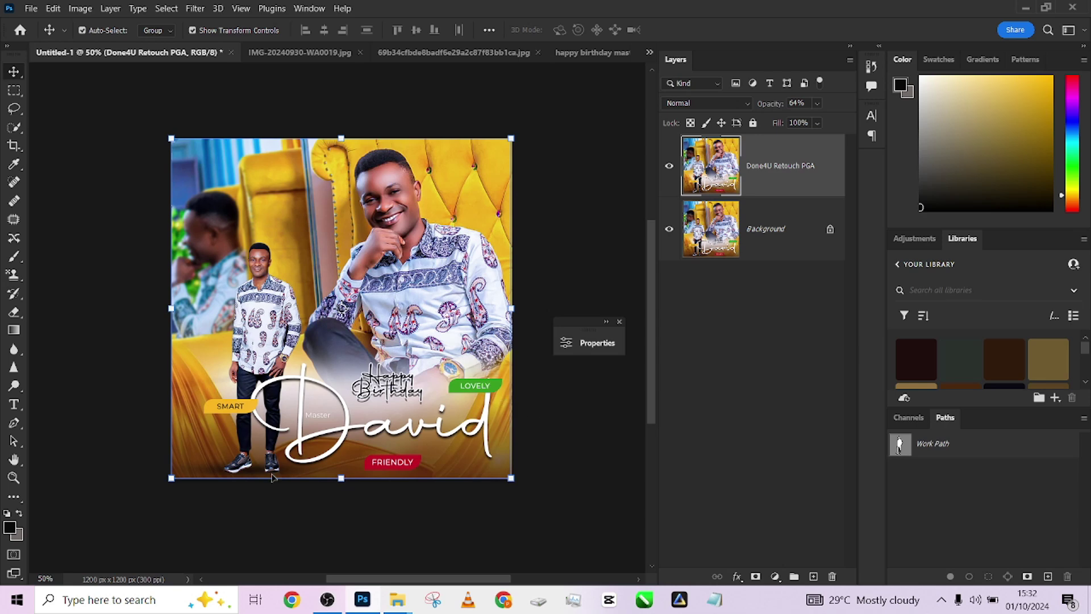
Step: Show the character formatting settings
left_click(873, 116)
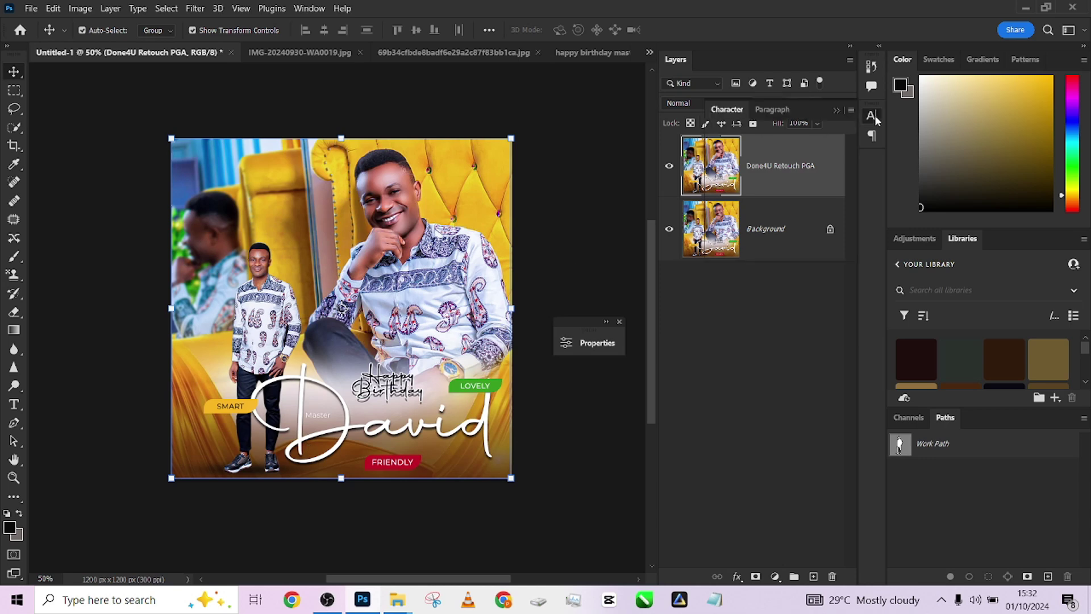